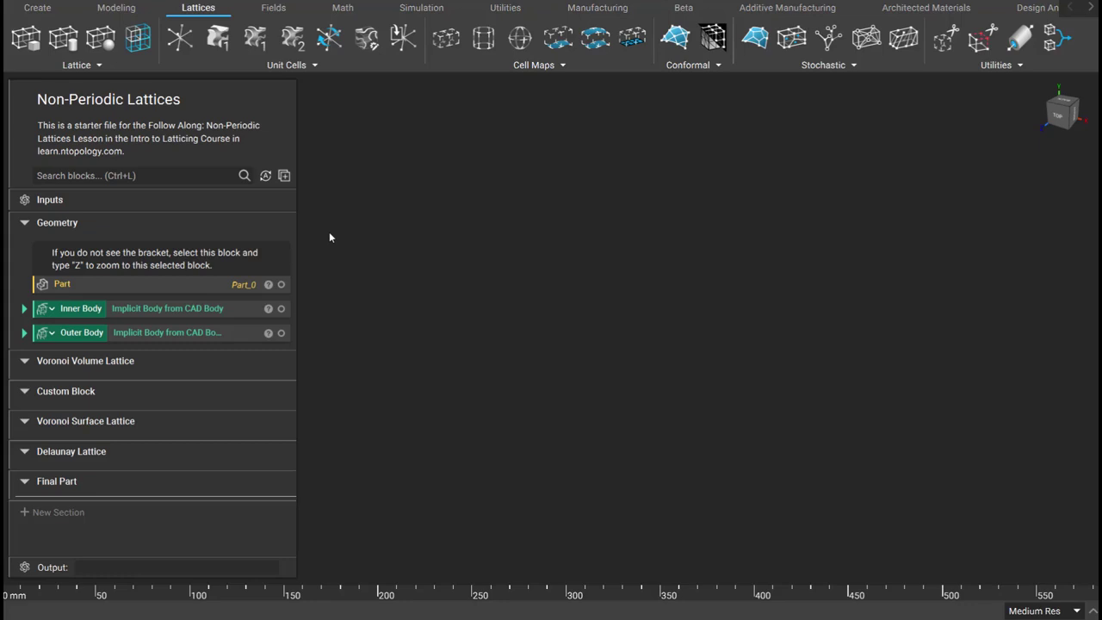
Step: Inspect the bracket by displaying the full Part, the Inner Body and the Outer Body in turn
left_click(172, 286)
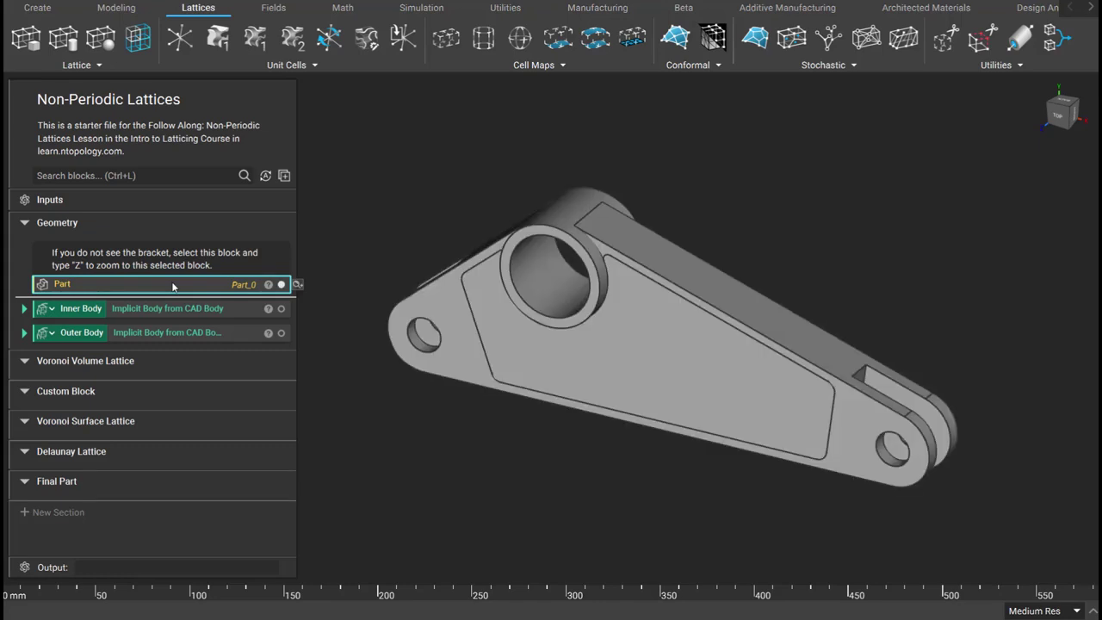
right_click_drag(575, 338, 561, 301)
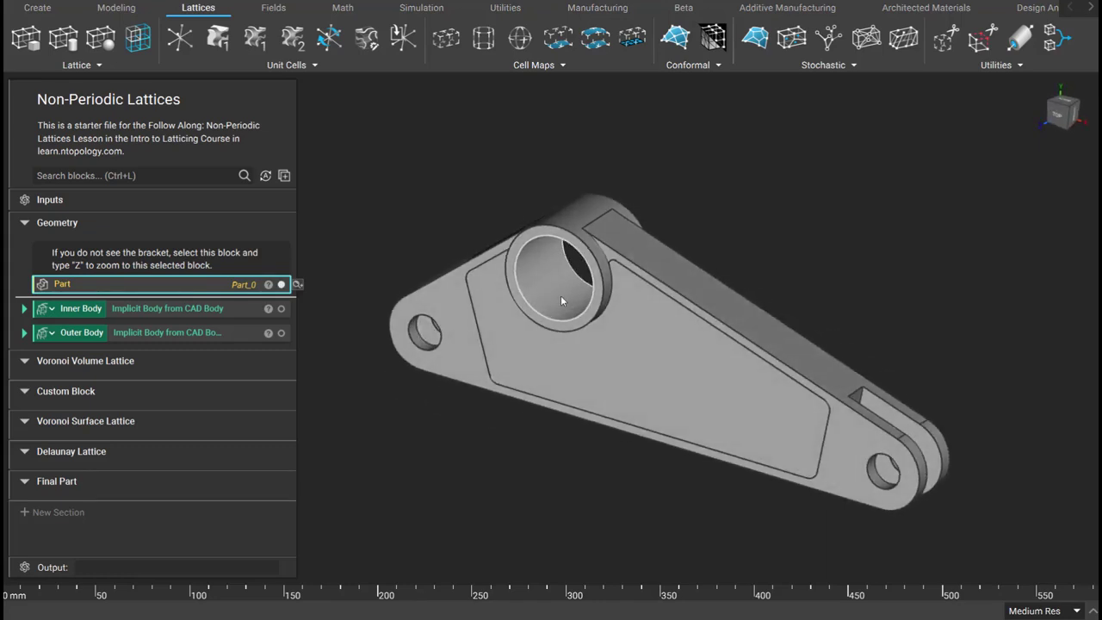
left_click(252, 307)
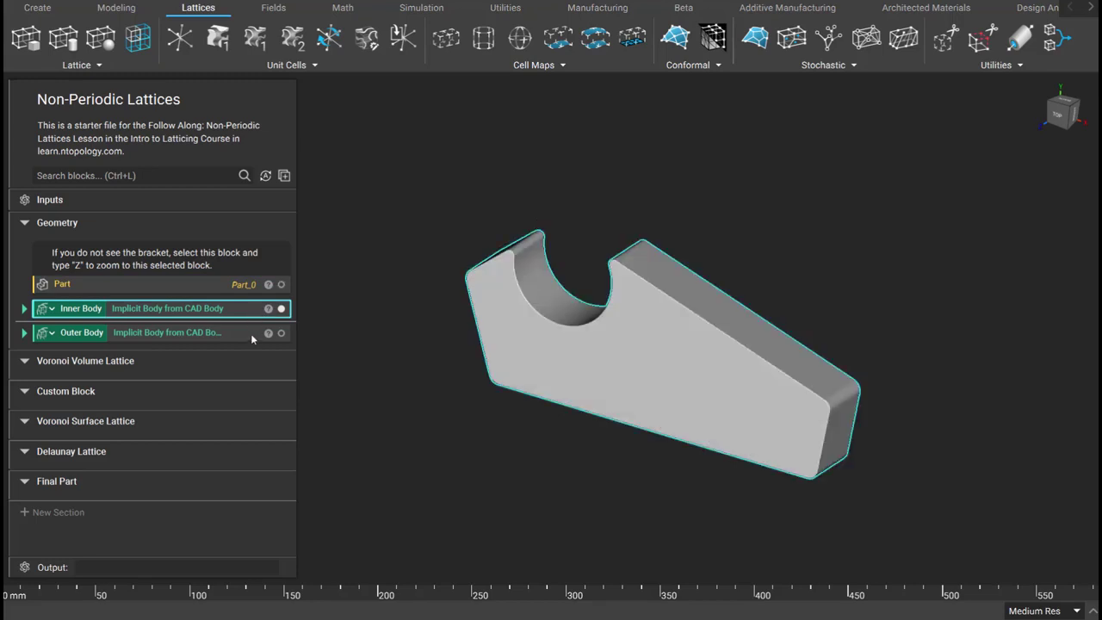
left_click(250, 335)
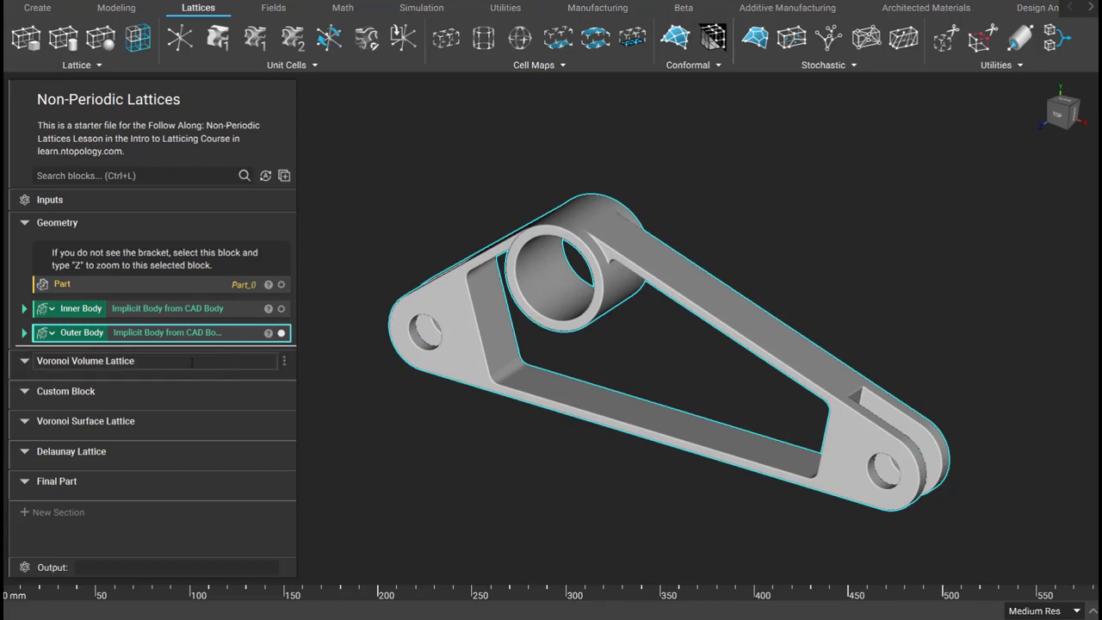
Step: Add a Voronoi Volume Lattice block to the Voronoi Volume Lattice section
left_click(174, 372)
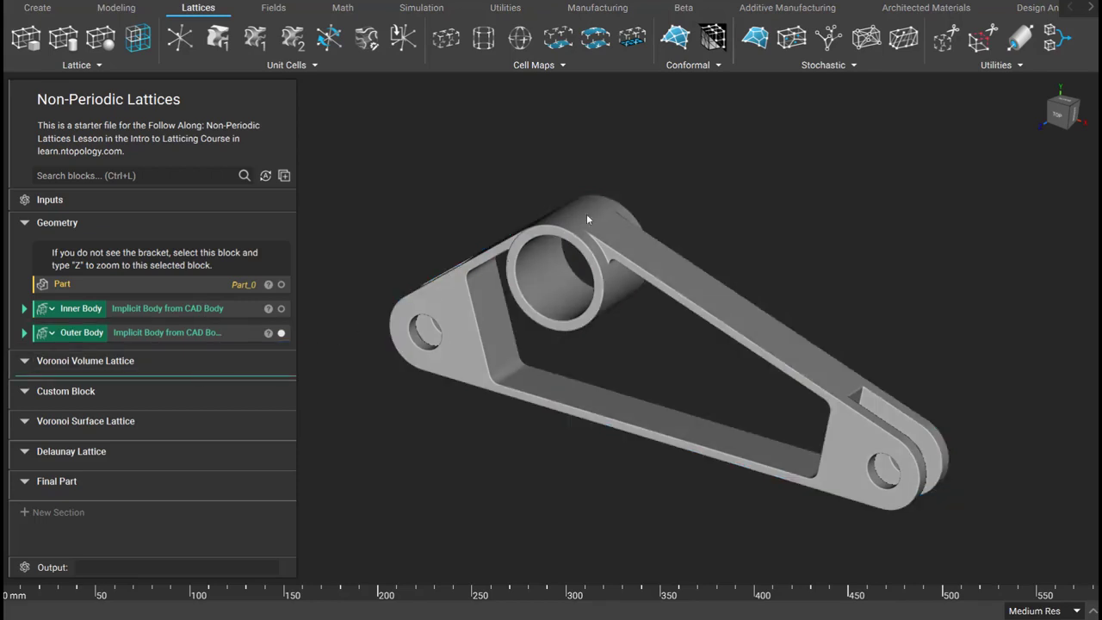
left_click(785, 63)
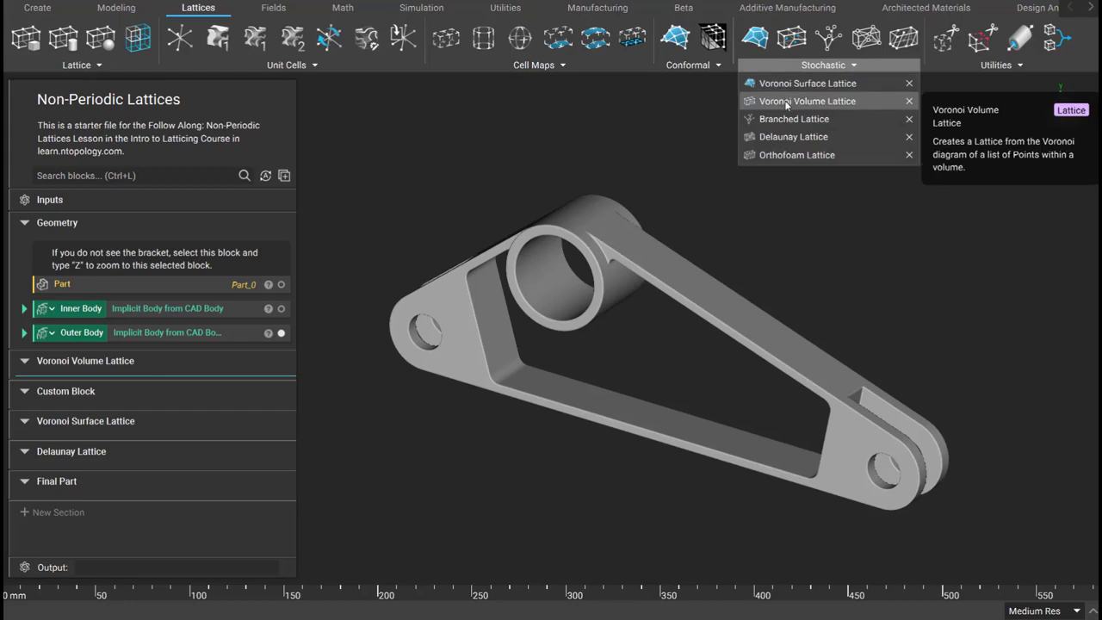
left_click(787, 103)
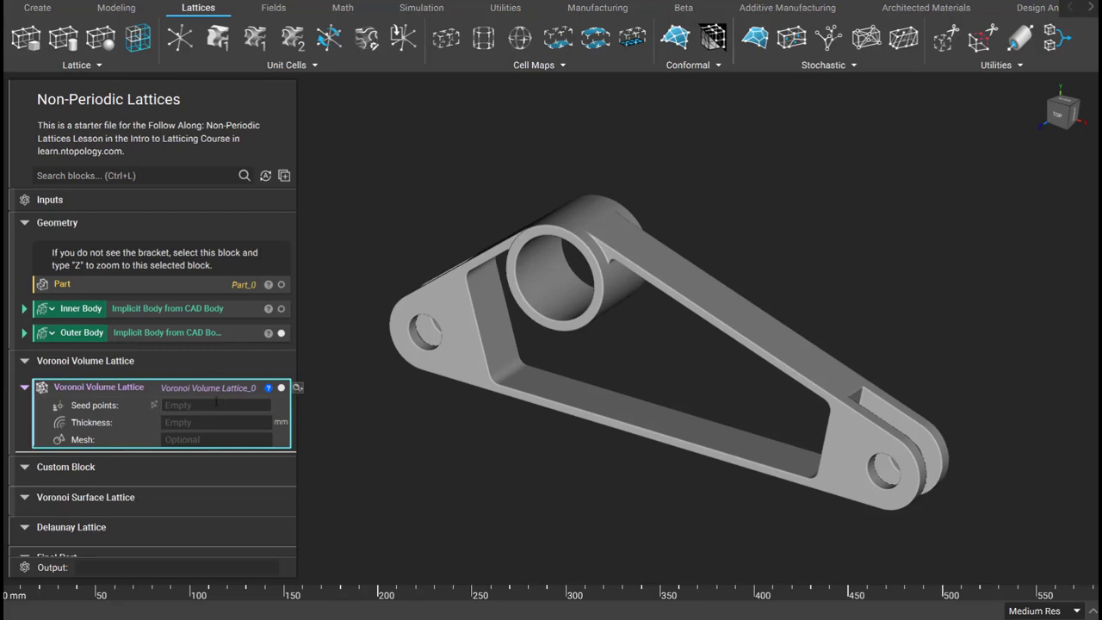
Step: Define the lattice's seed points as Random Points in Body, using Inner Body with a 30 mm point spacing
left_click(216, 403)
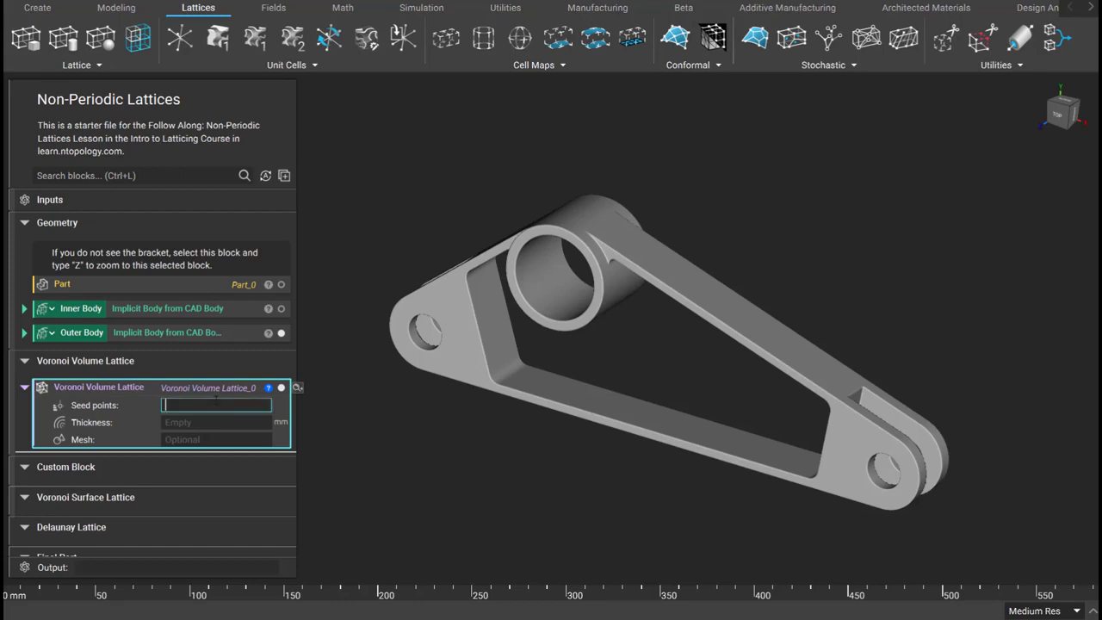
type("ra")
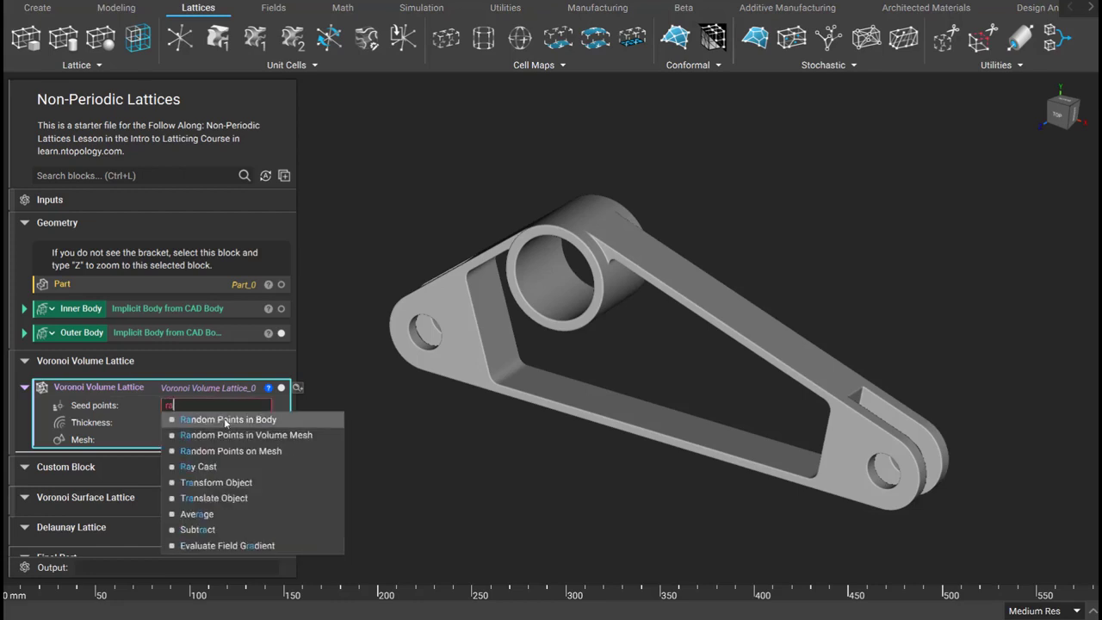
left_click(225, 420)
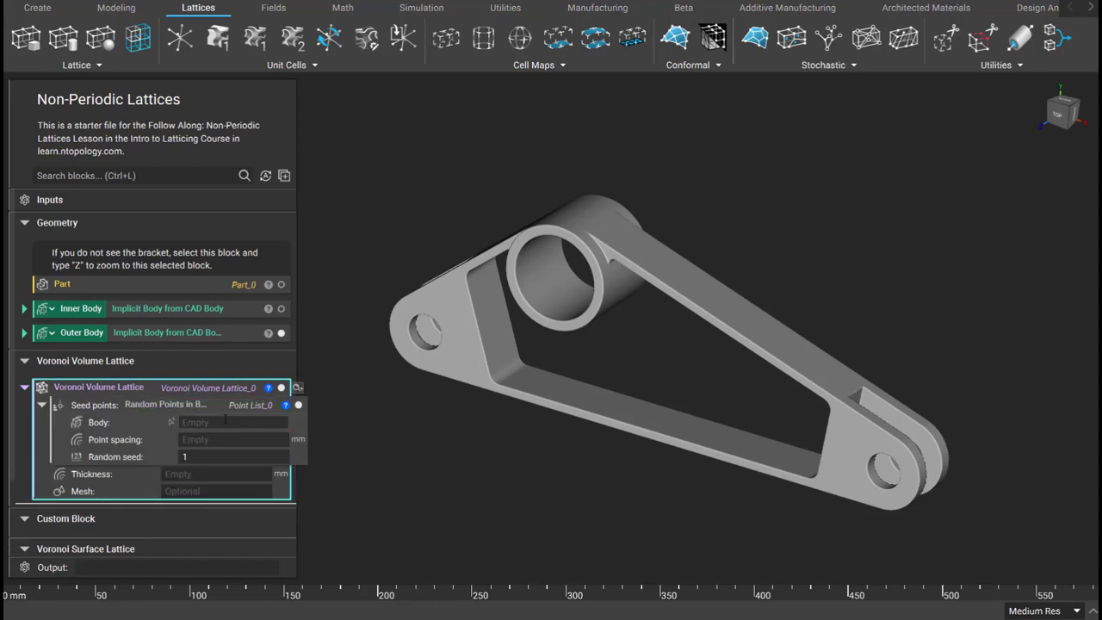
left_click_drag(93, 308, 205, 424)
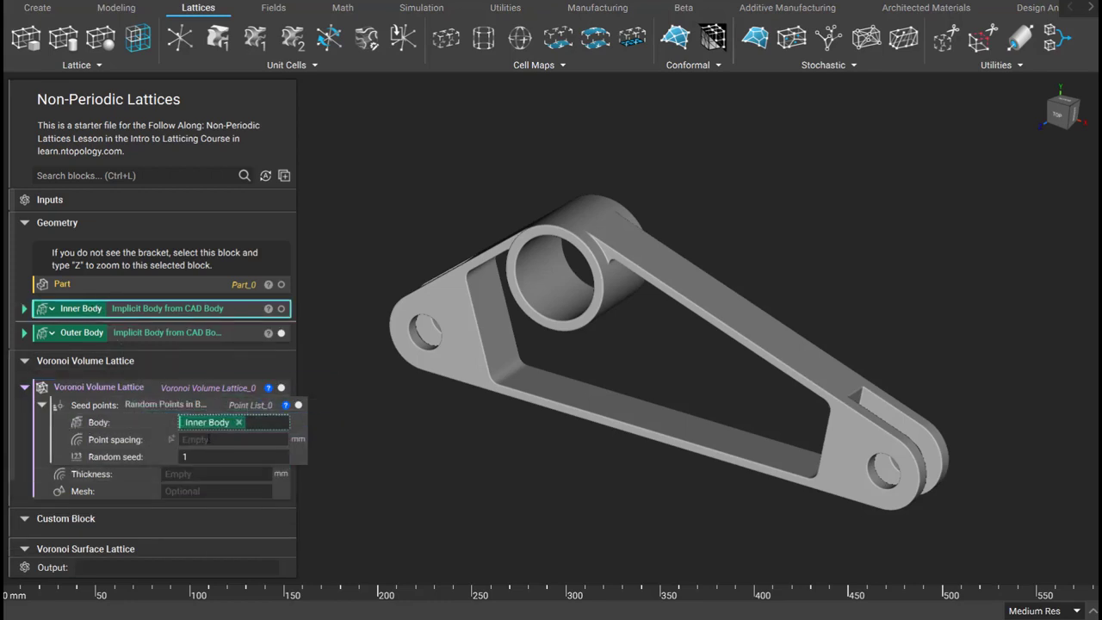
left_click(208, 439)
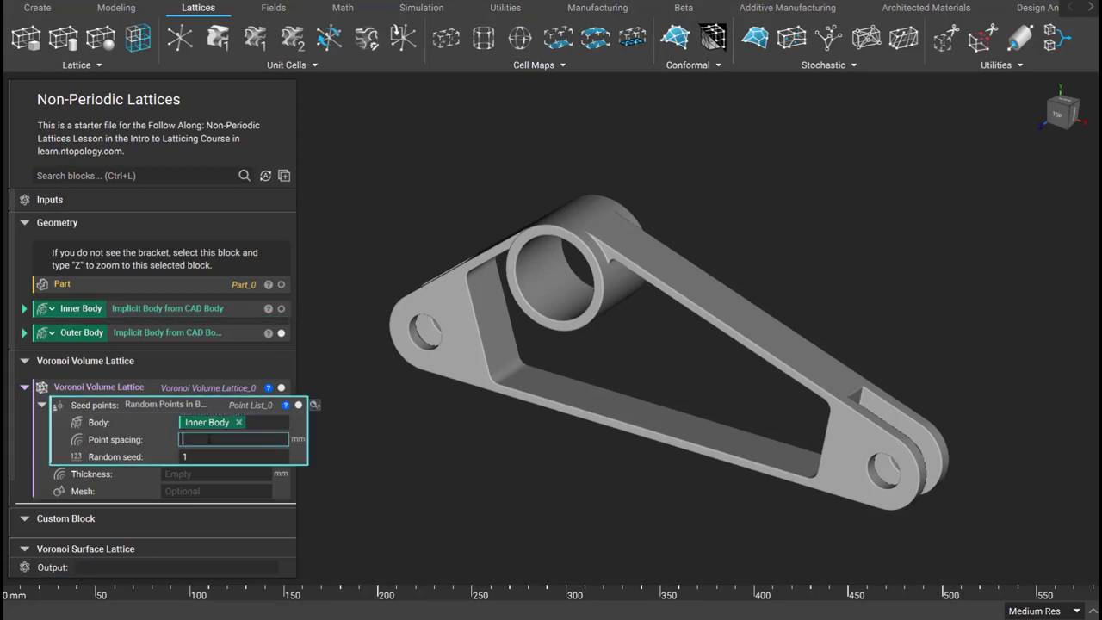
type("30")
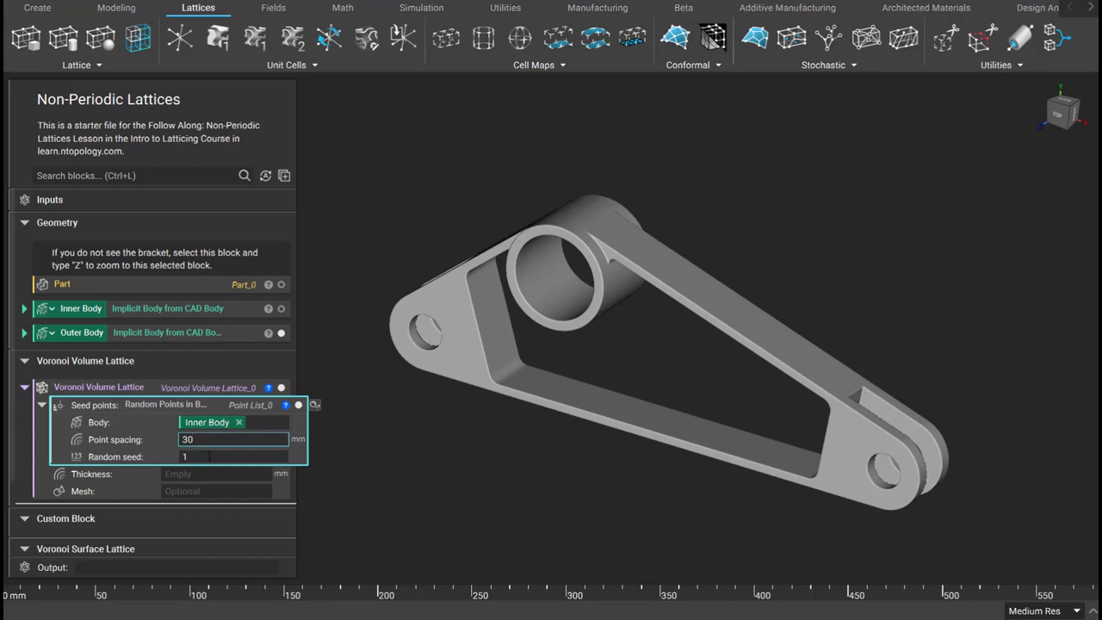
left_click(316, 376)
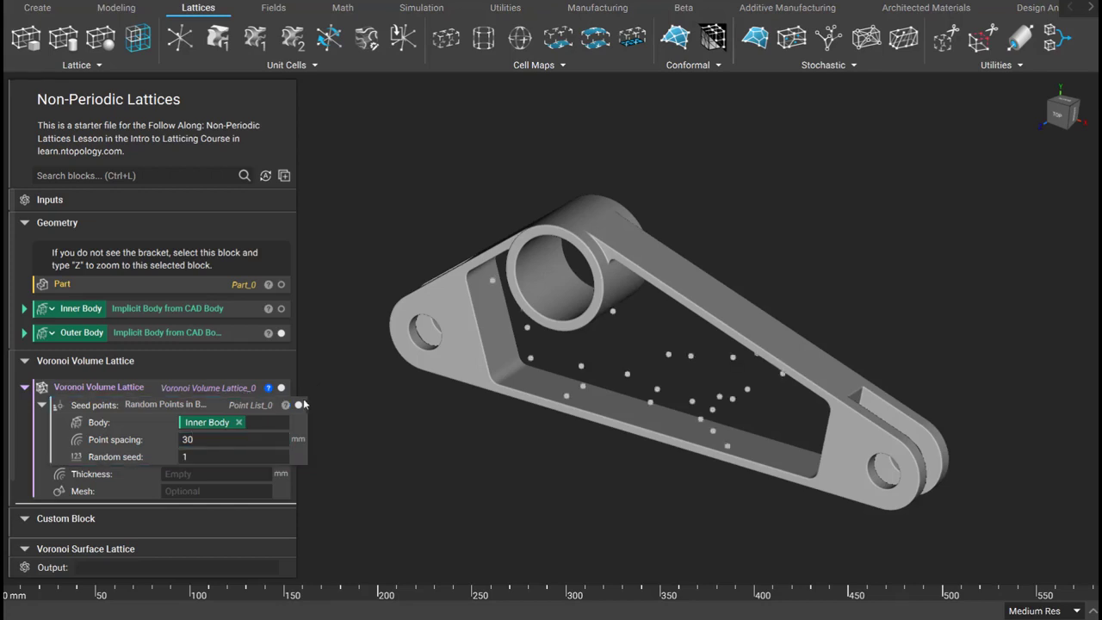
right_click_drag(511, 369, 508, 310)
Step: Make the seed points a variable named "Points in Body"
left_click(117, 406)
right_click(118, 406)
left_click(181, 360)
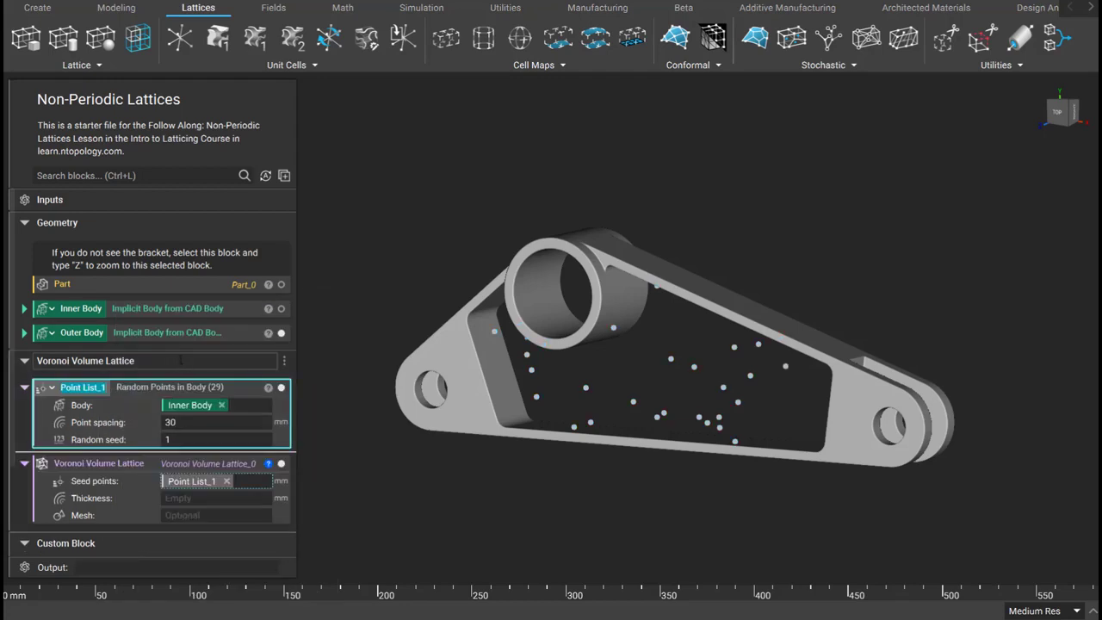
type("Points in Body")
key("Return")
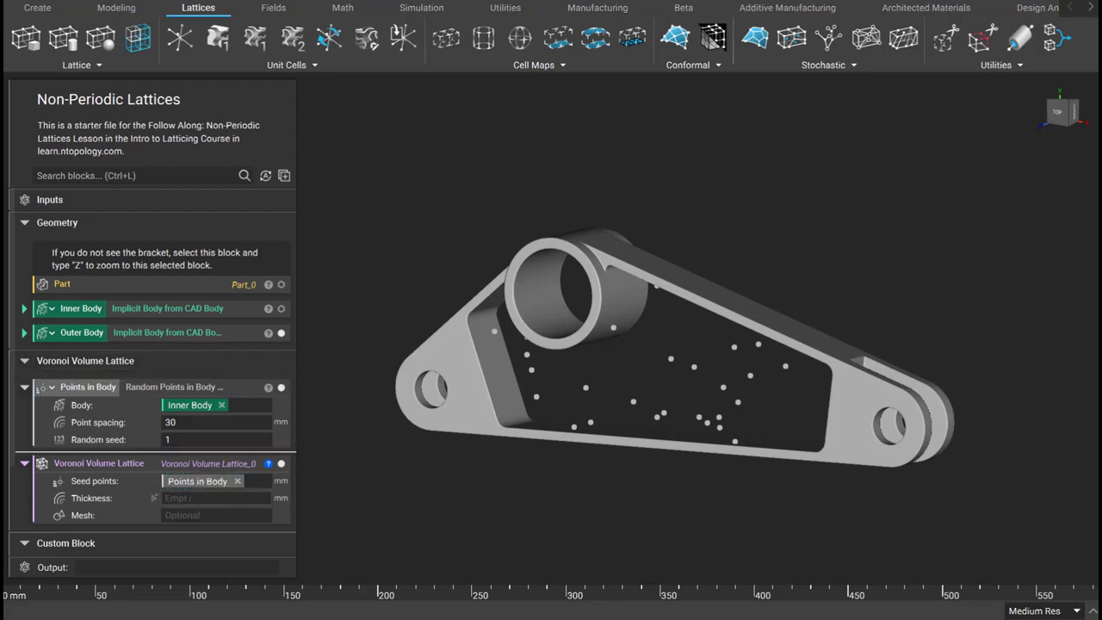
Step: Set the Voronoi lattice's thickness to 5 mm and make that value a variable
left_click(189, 497)
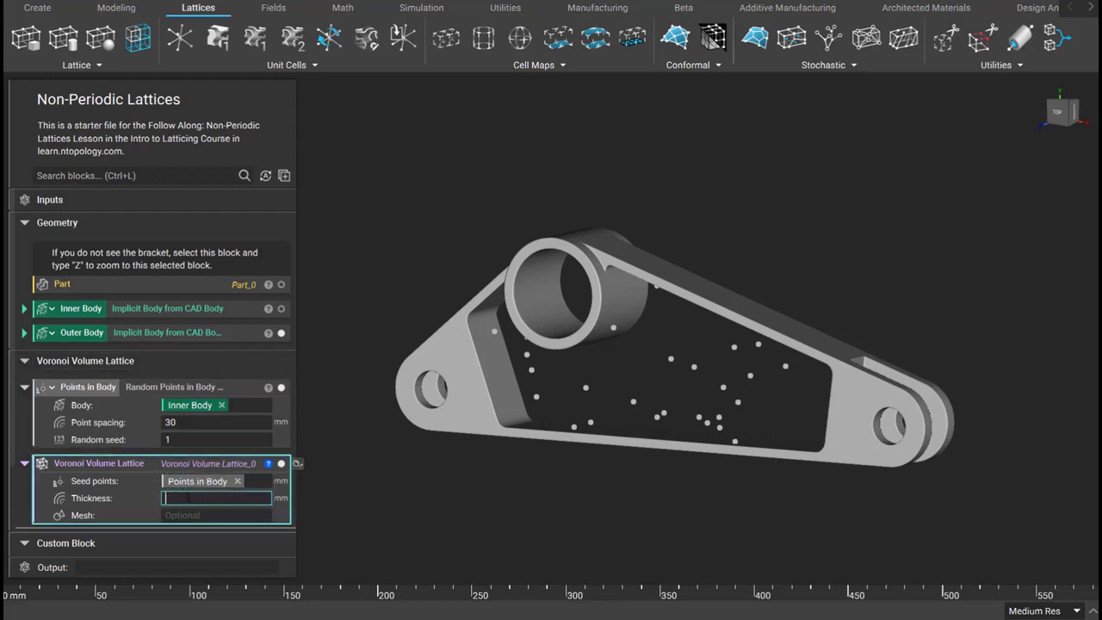
type("5mm")
key("Return")
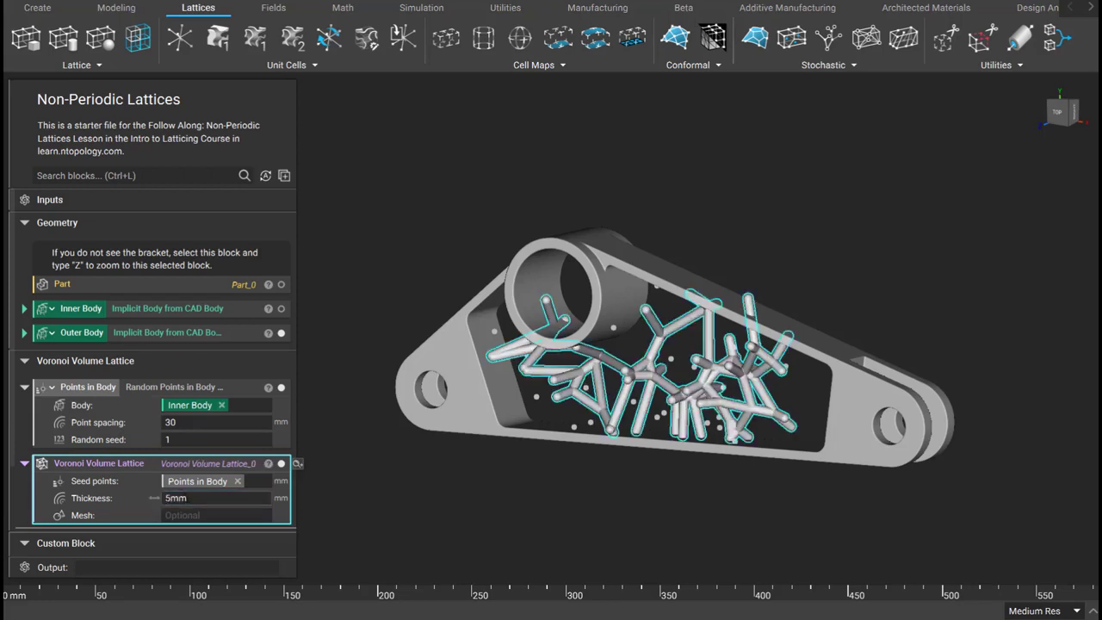
right_click(86, 499)
left_click(134, 515)
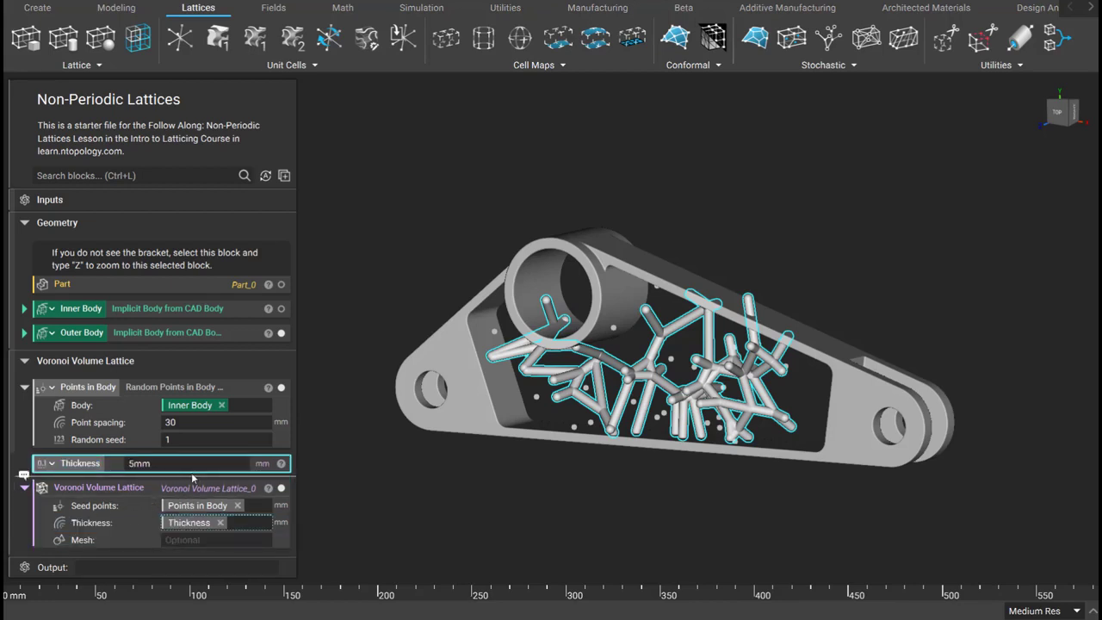
scroll(192, 478, "down", 2)
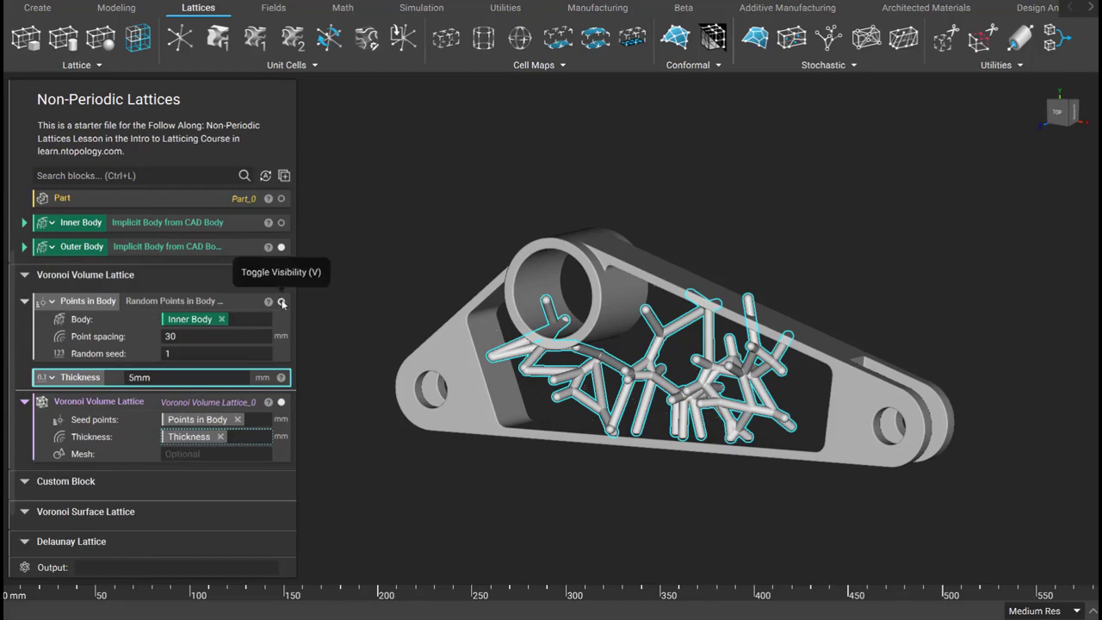
right_click_drag(602, 362, 684, 232)
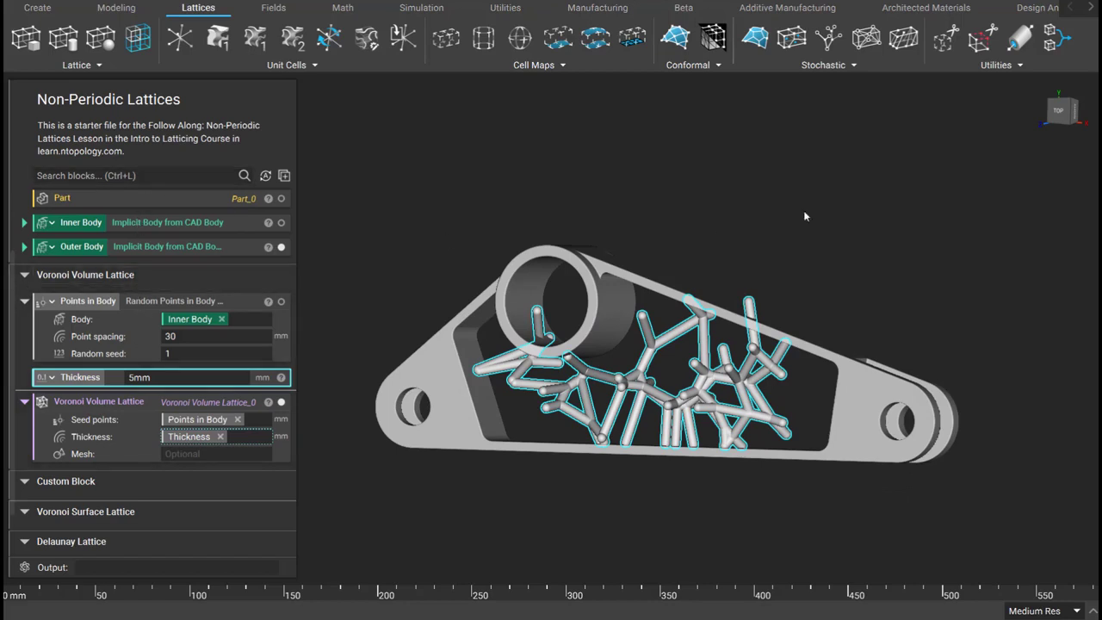
Step: Trim the Voronoi volume lattice to the inside of Inner Body with a Trim Lattice block and a 0.1 mm feature tolerance
left_click(959, 67)
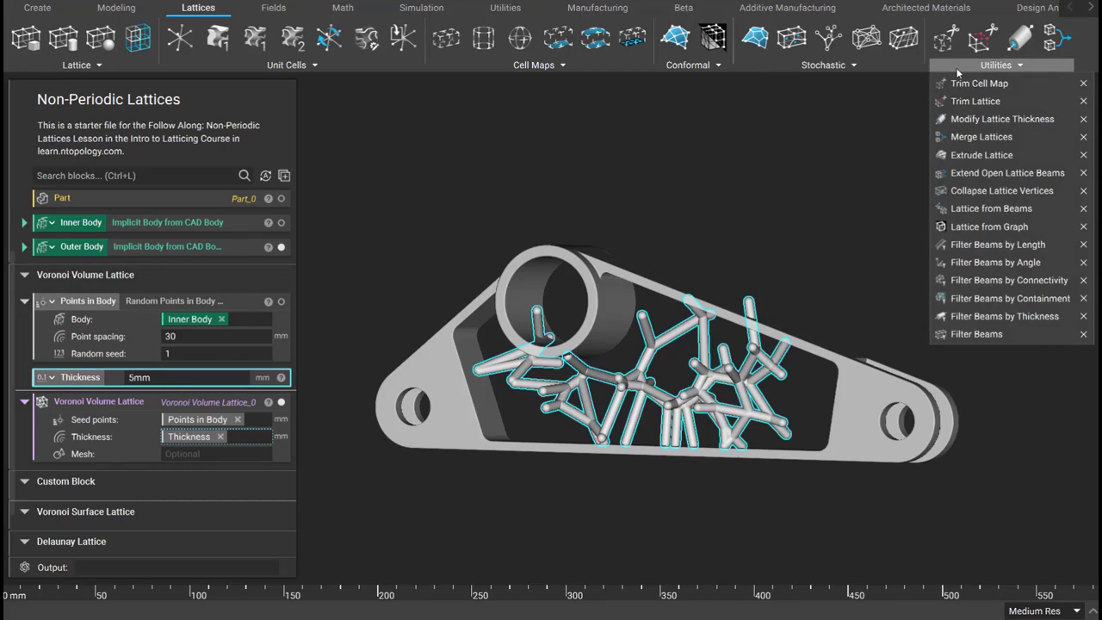
left_click(964, 105)
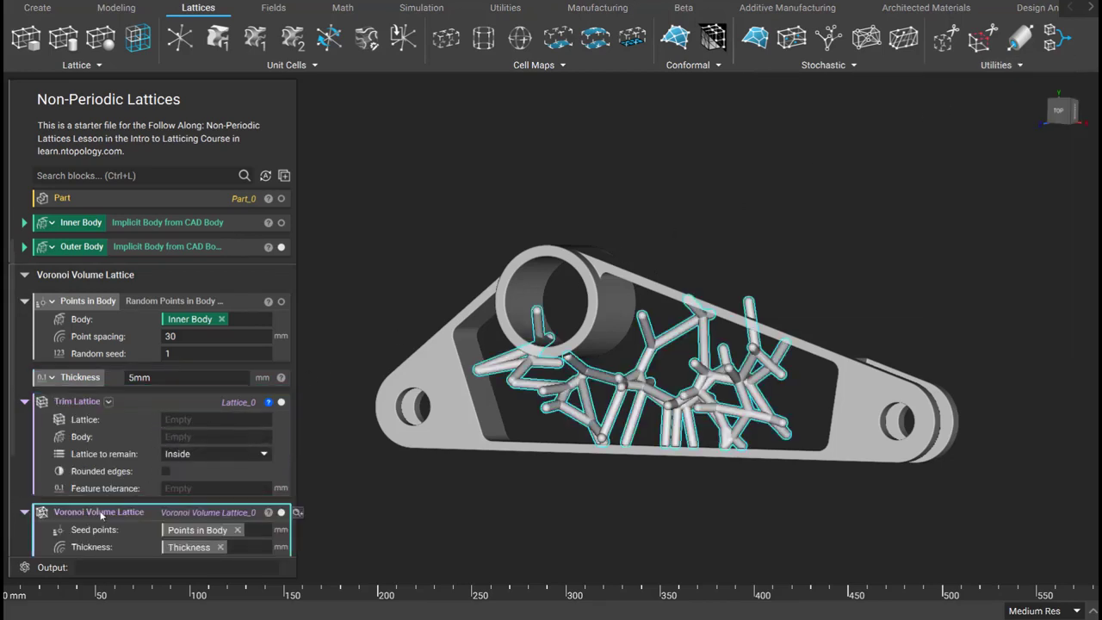
left_click_drag(99, 513, 207, 417)
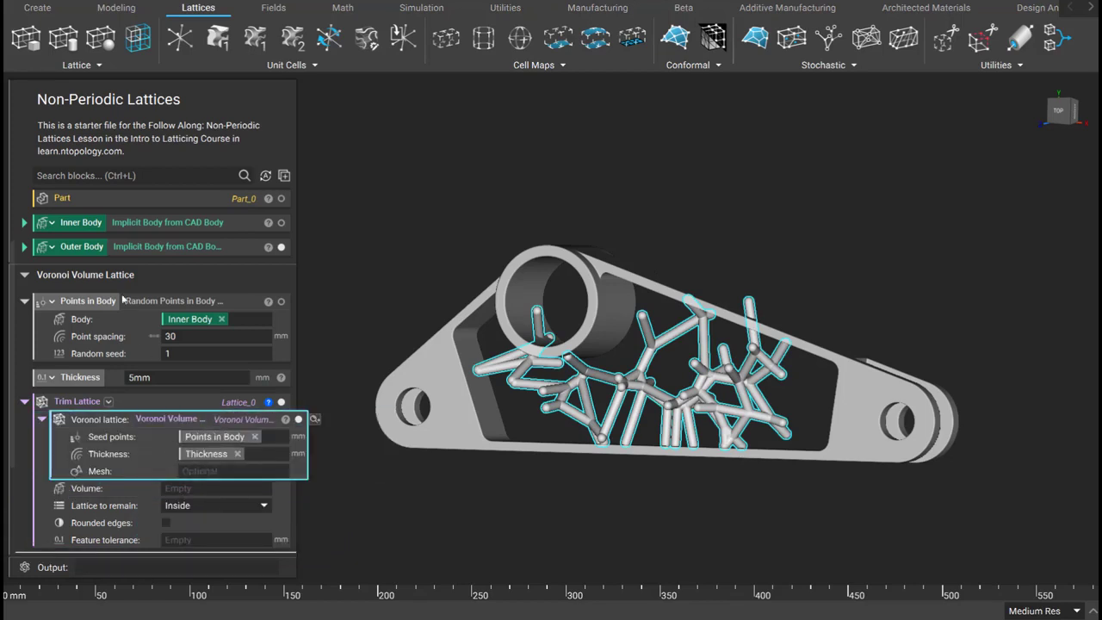
left_click_drag(89, 226, 221, 493)
scroll(202, 452, "down", 1)
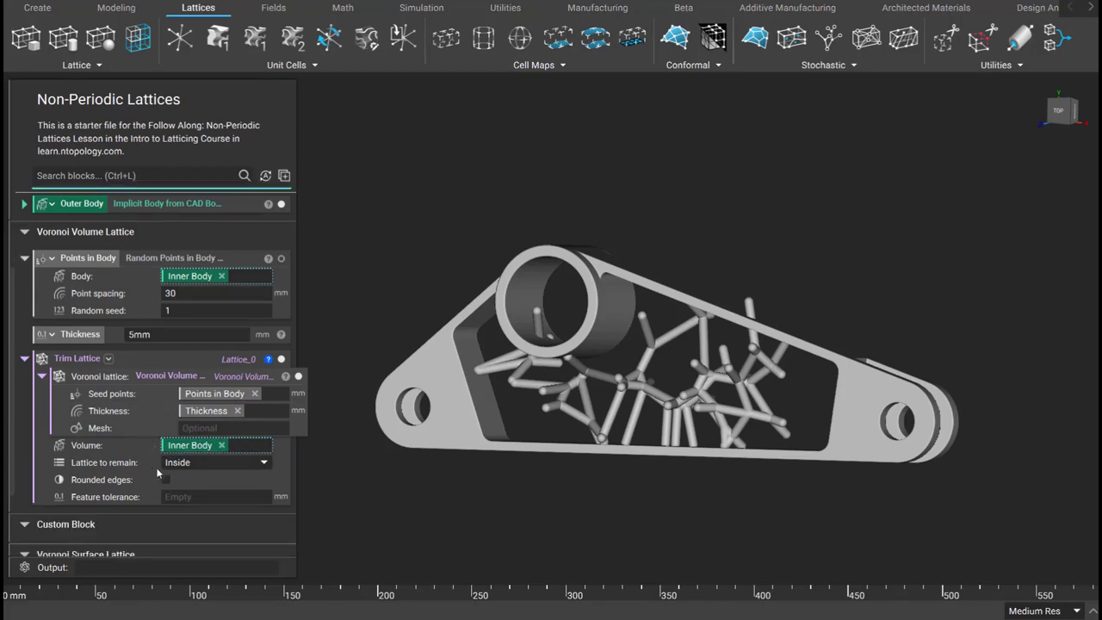
left_click(212, 498)
type(".1")
key("Return")
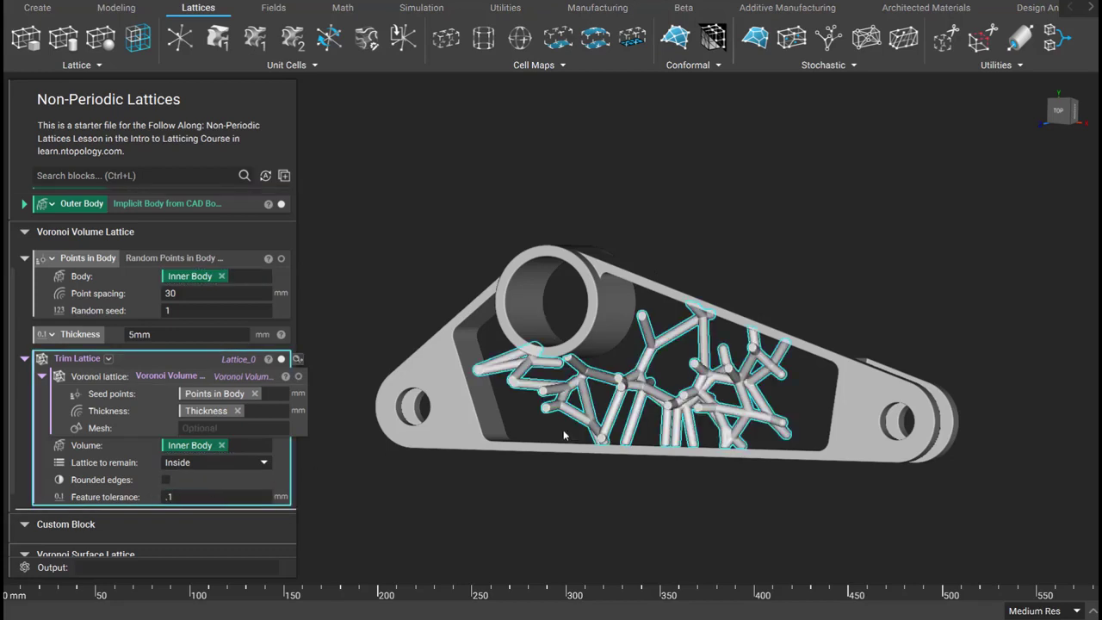
scroll(788, 343, "up", 5)
right_click_drag(789, 343, 766, 368)
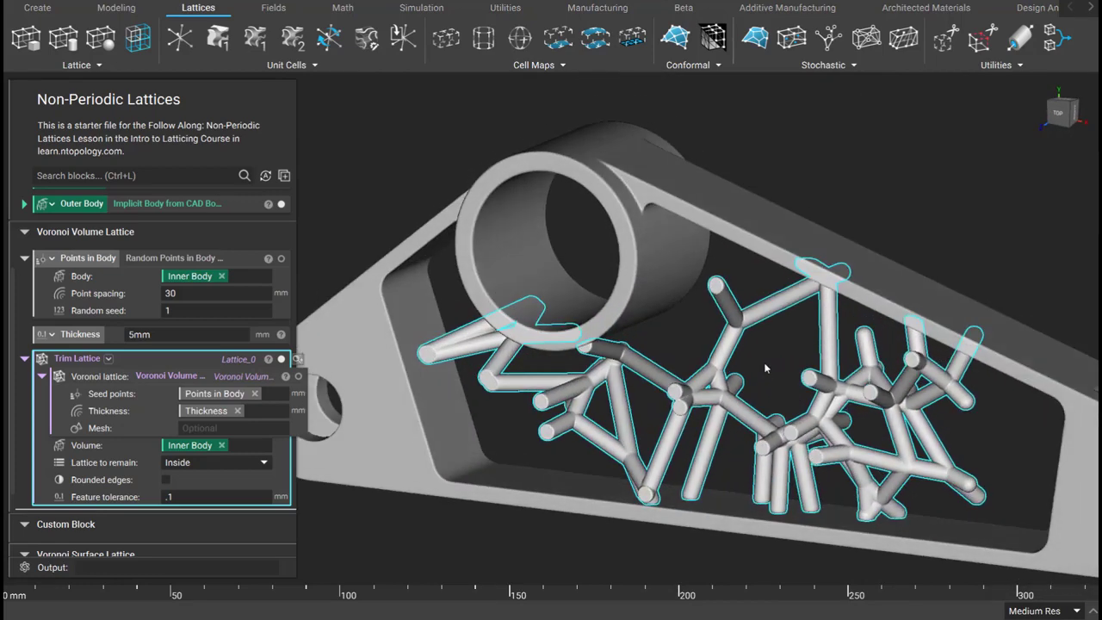
Step: Make the trimmed lattice a variable named "Voronoi Volume Open"
right_click(133, 362)
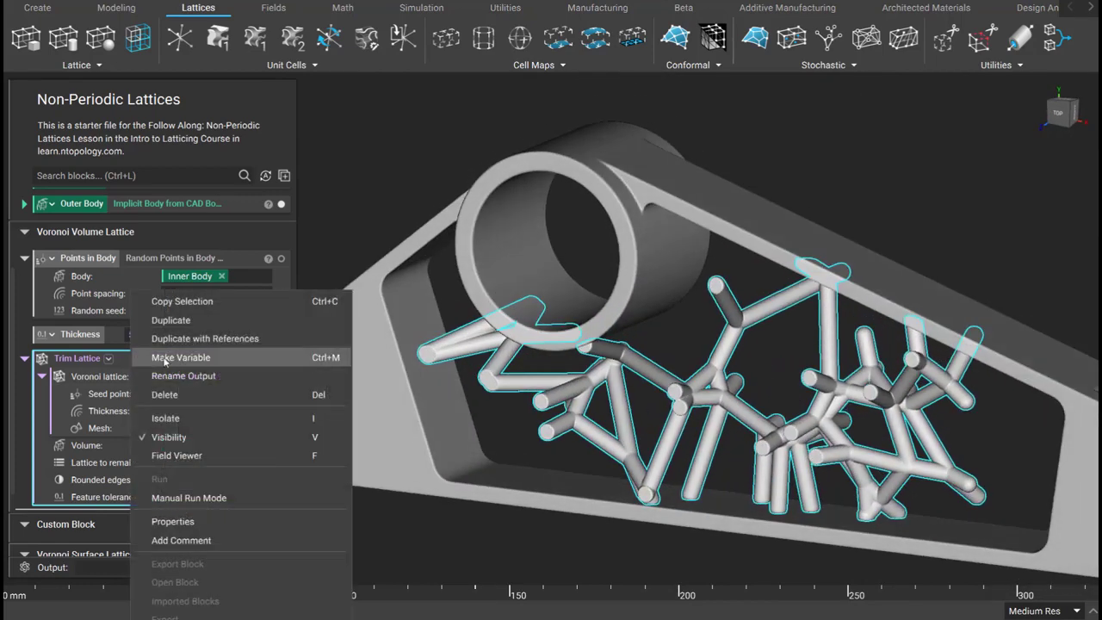
left_click(164, 357)
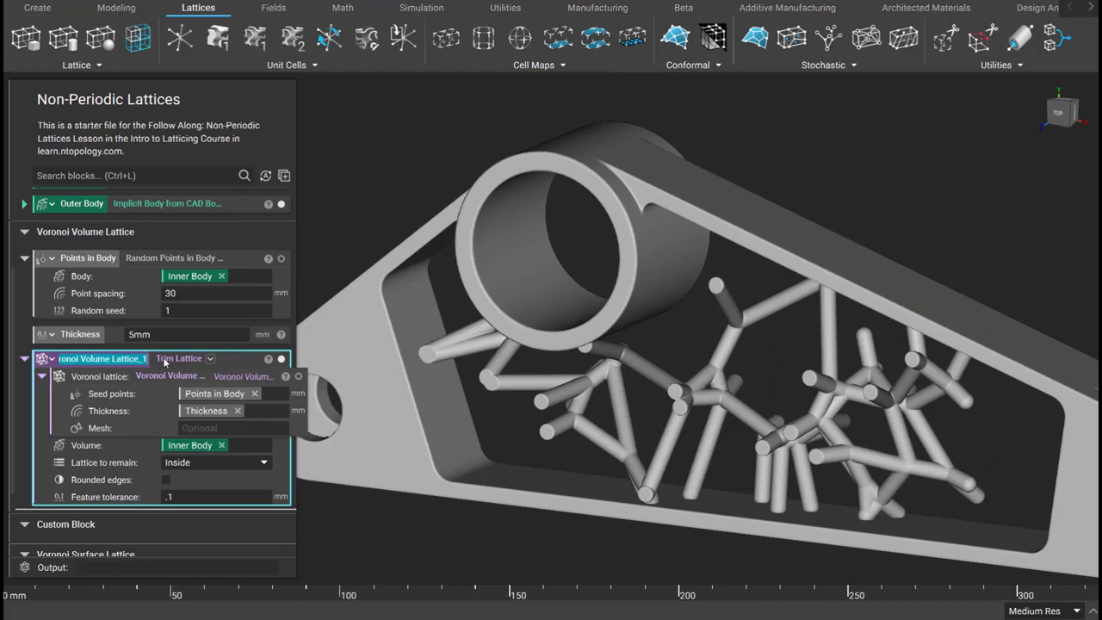
type("Voro")
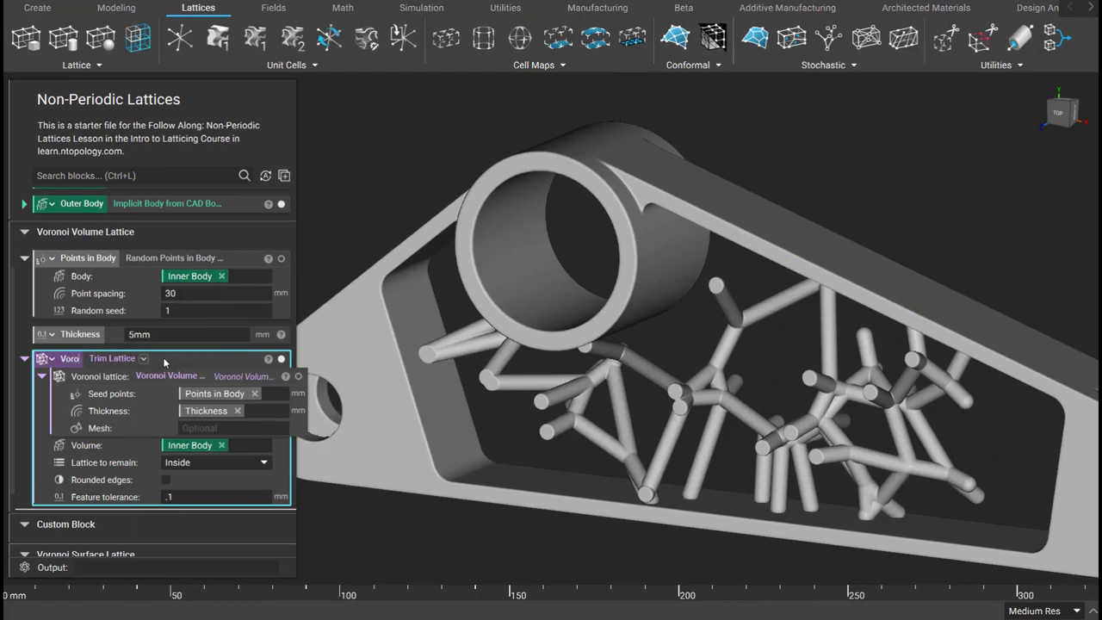
type("noi Volume Open")
key("Return")
scroll(637, 276, "down", 5)
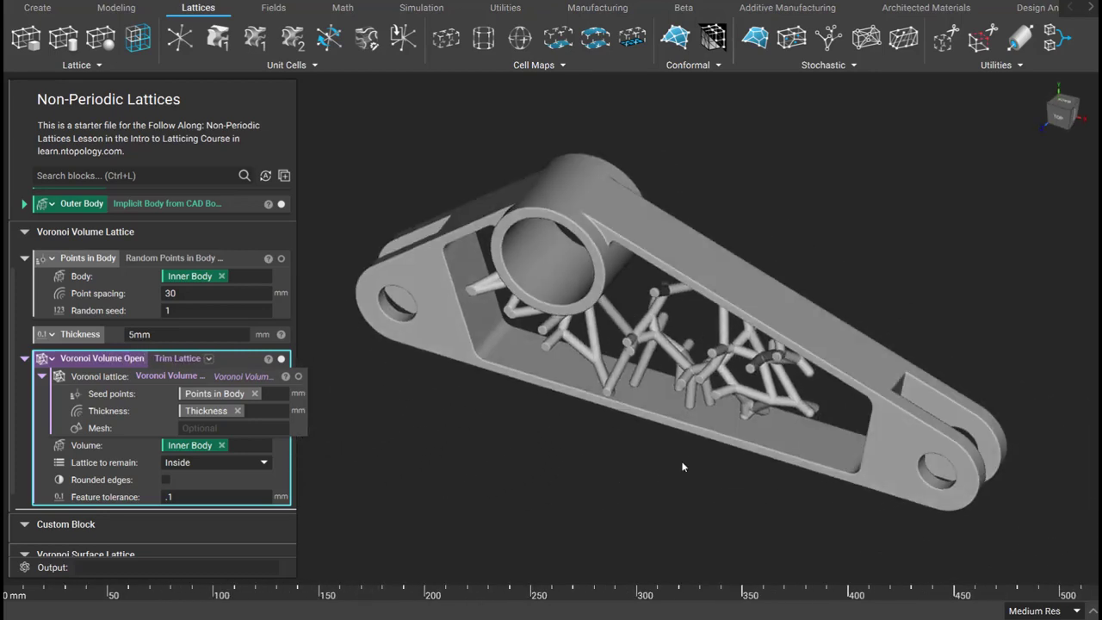
mouse_move(654, 346)
right_mouse_down()
mouse_move(712, 192)
mouse_move(302, 497)
mouse_move(658, 446)
mouse_move(704, 365)
mouse_move(686, 367)
right_mouse_up()
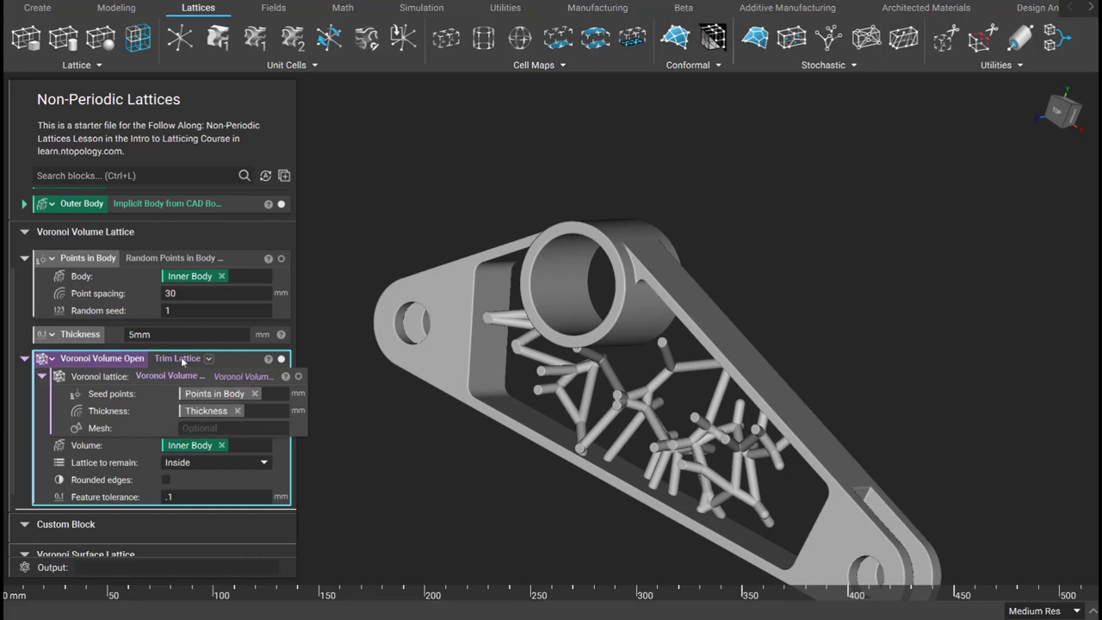
Step: Paste a copy of the Voronoi Volume Open block below the original and rename it "Voronoi Volume Closed"
left_click(70, 513)
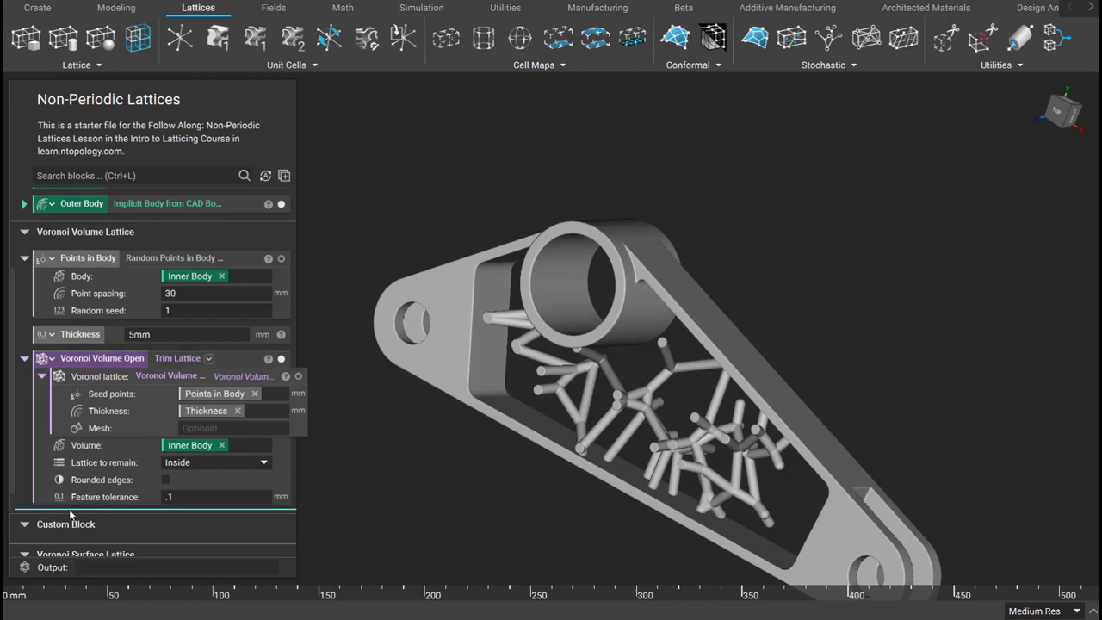
key("ctrl+v")
scroll(112, 307, "down", 3)
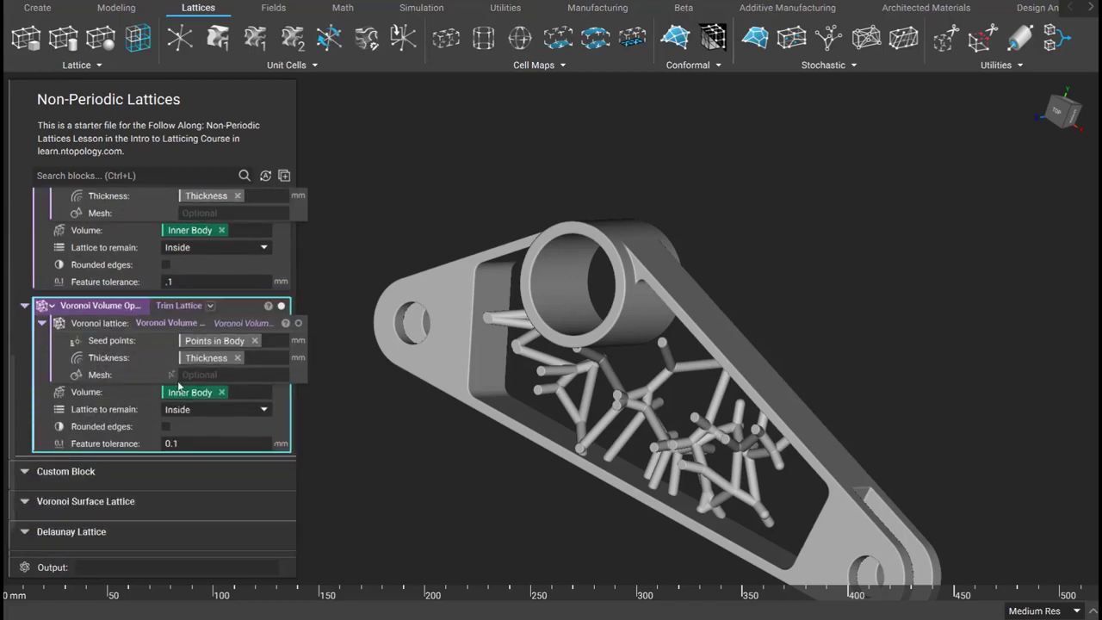
double_click(112, 307)
left_click_drag(104, 306, 241, 313)
key("BackSpace")
type("Closed")
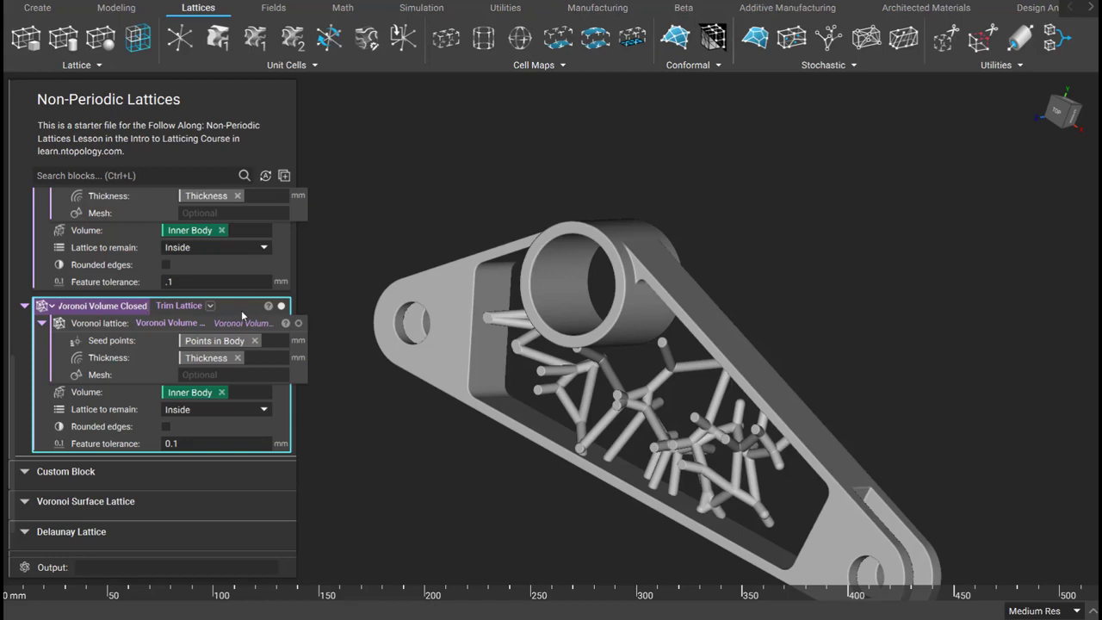
Step: Add a Volume Mesh to the mesh input of Voronoi Volume Closed, with a Mesh from CAD Body block as its domain
key("Return")
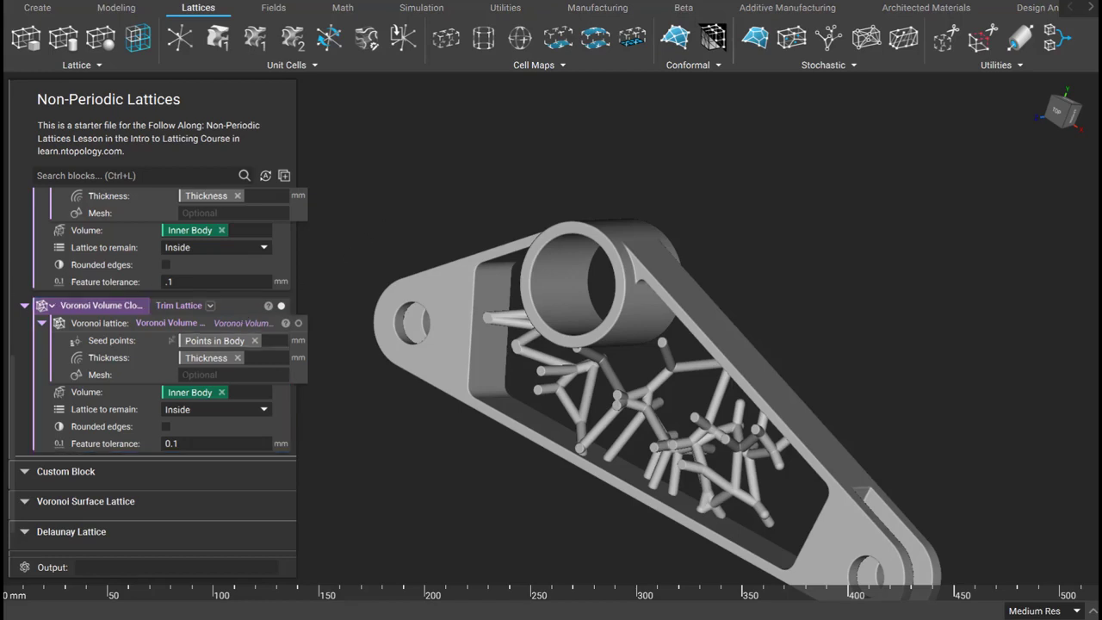
left_click(226, 376)
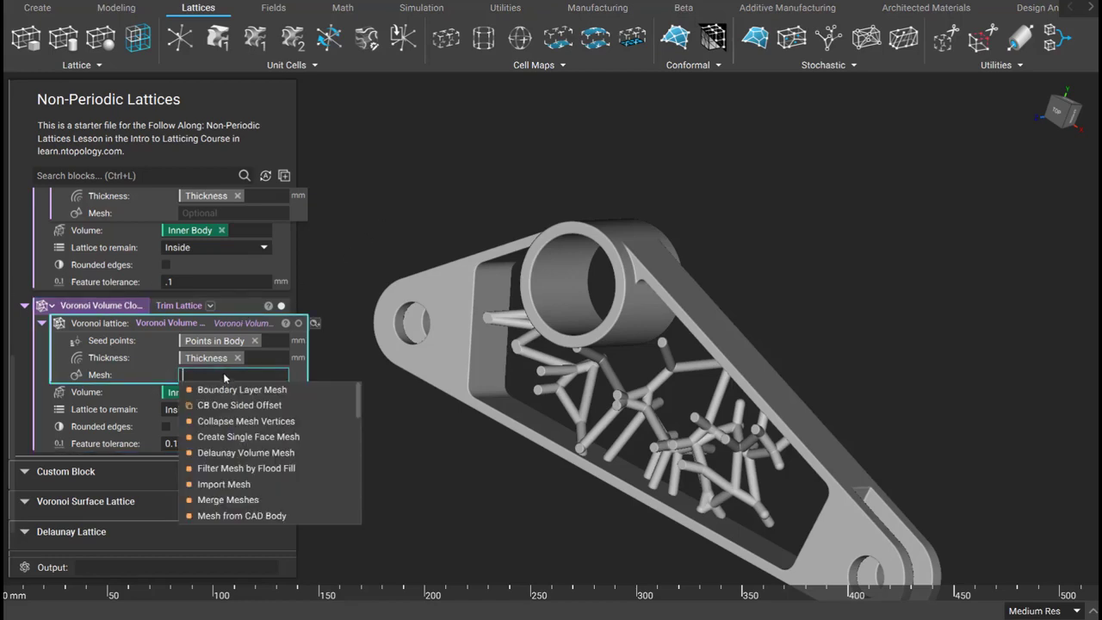
scroll(228, 402, "down", 5)
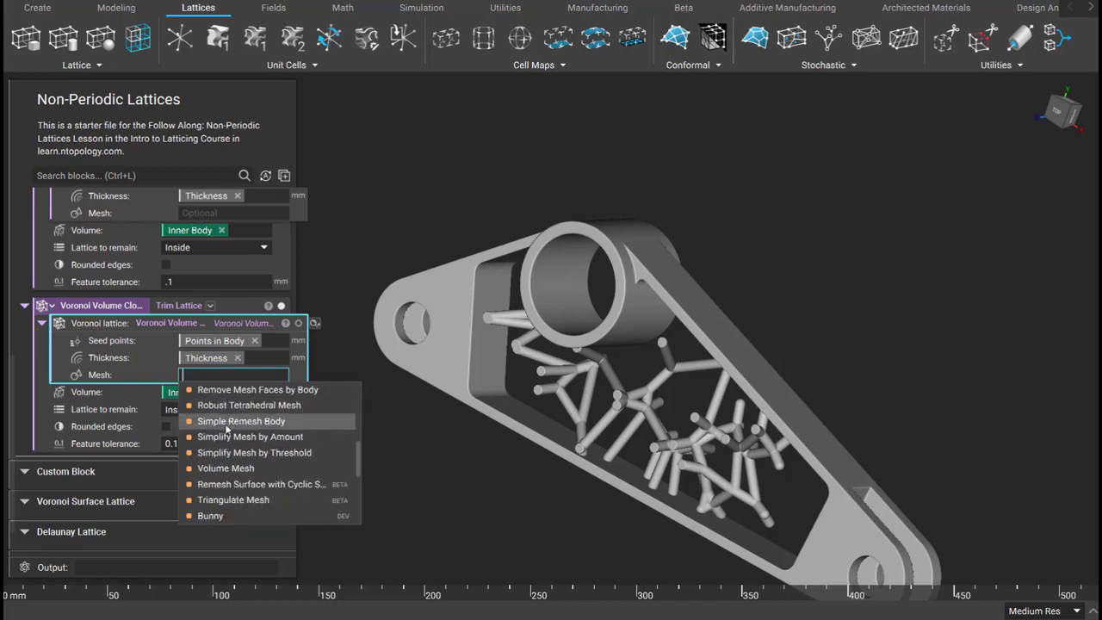
left_click(230, 469)
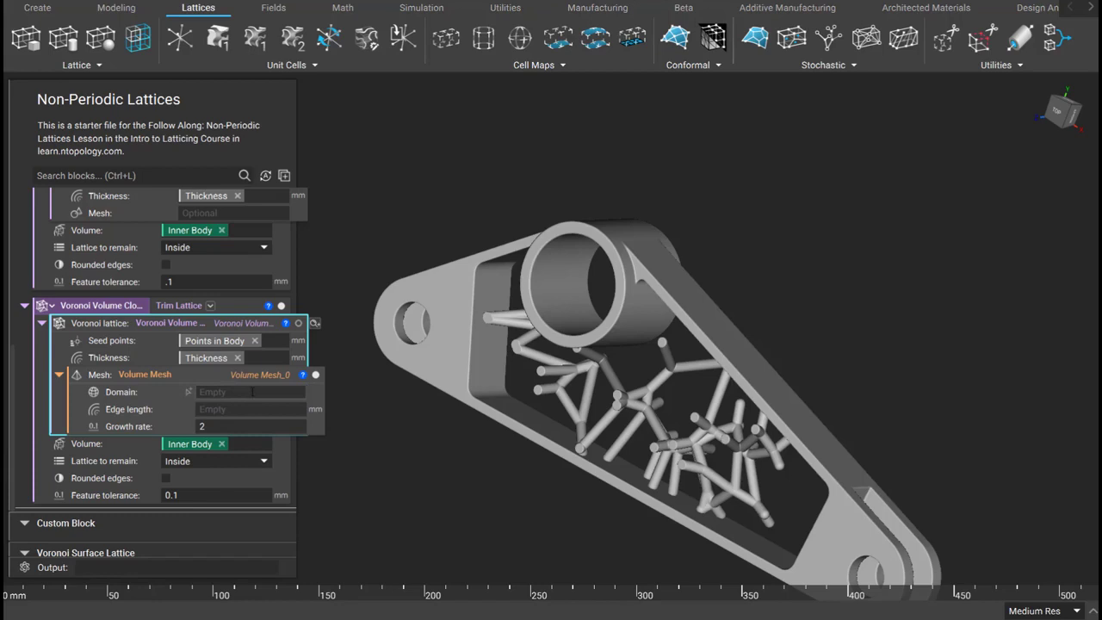
left_click(226, 394)
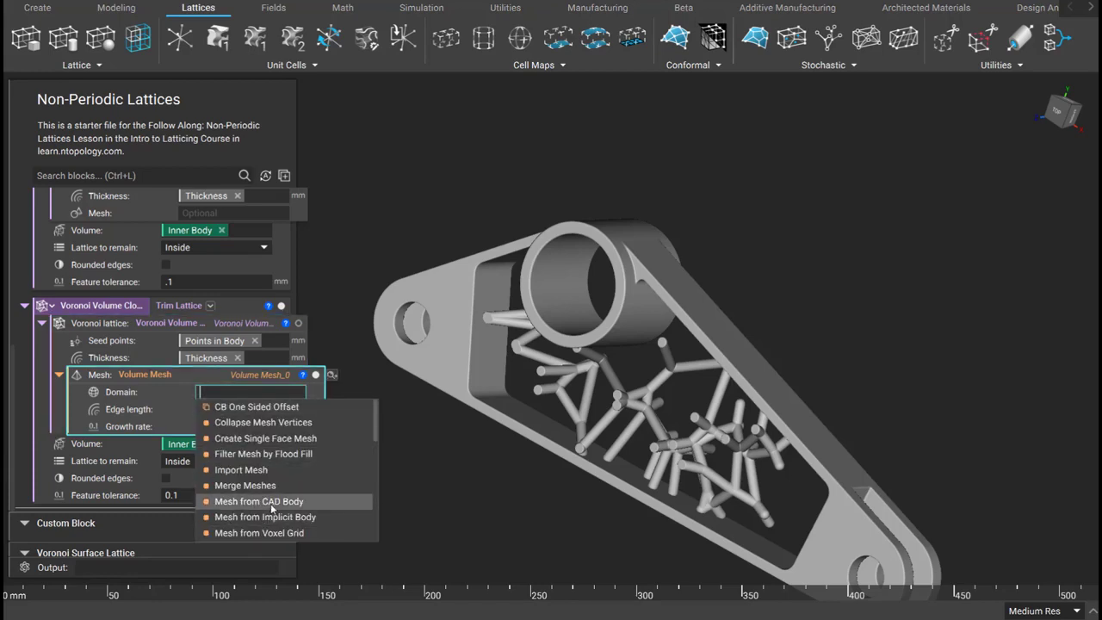
left_click(231, 504)
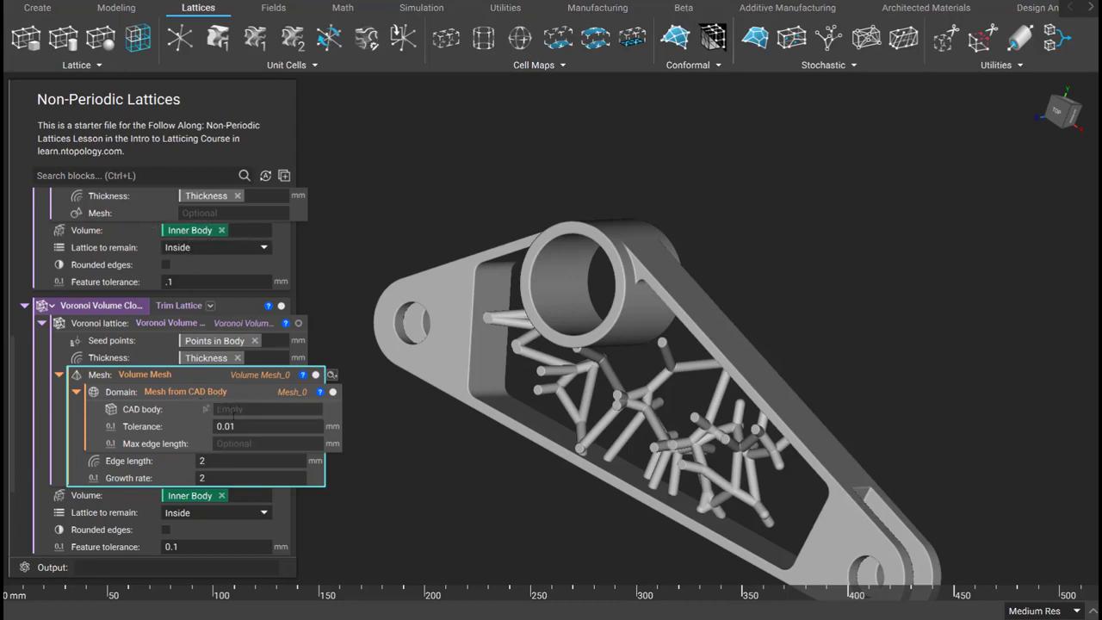
Step: Make the Inner Body block's CAD body a variable named "Inner CAD" and use it in the closed lattice's Mesh from CAD Body block
scroll(231, 415, "up", 5)
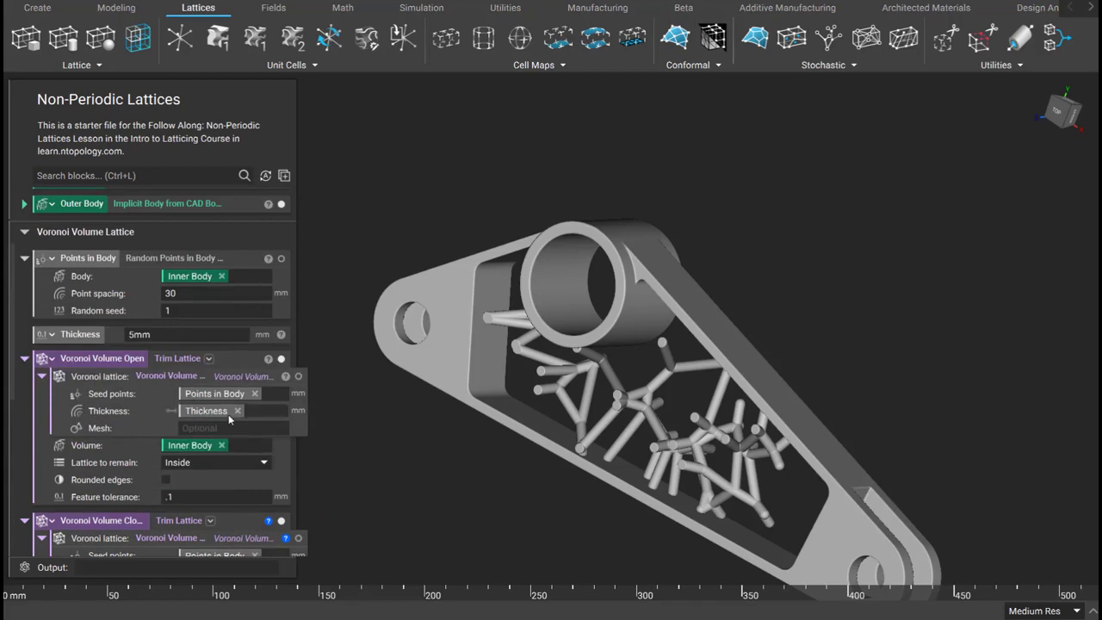
left_click(25, 309)
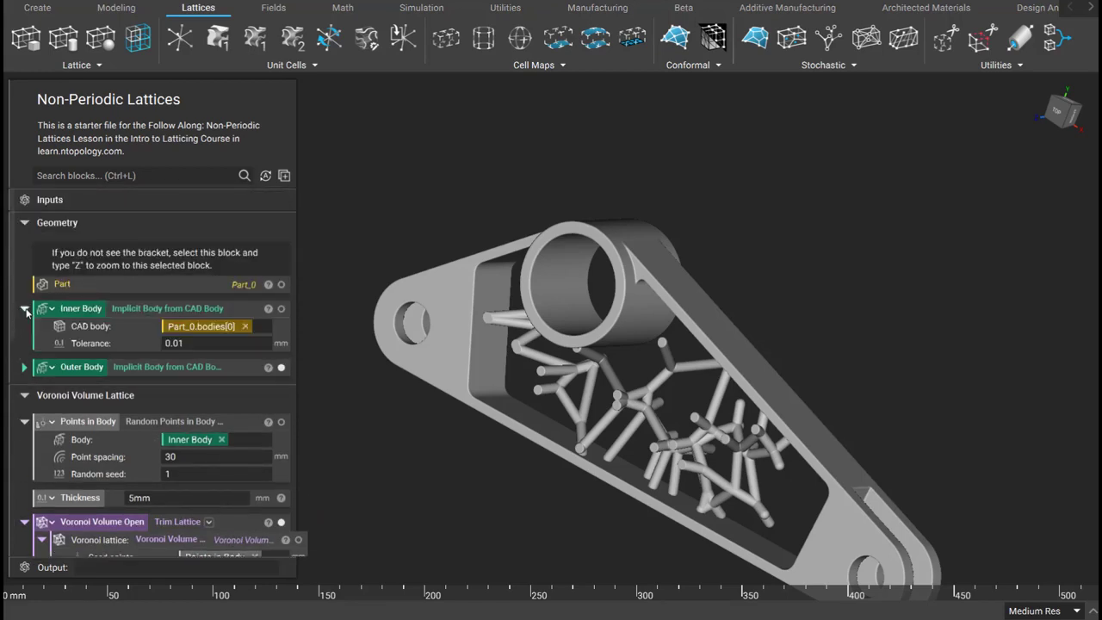
left_click(198, 329)
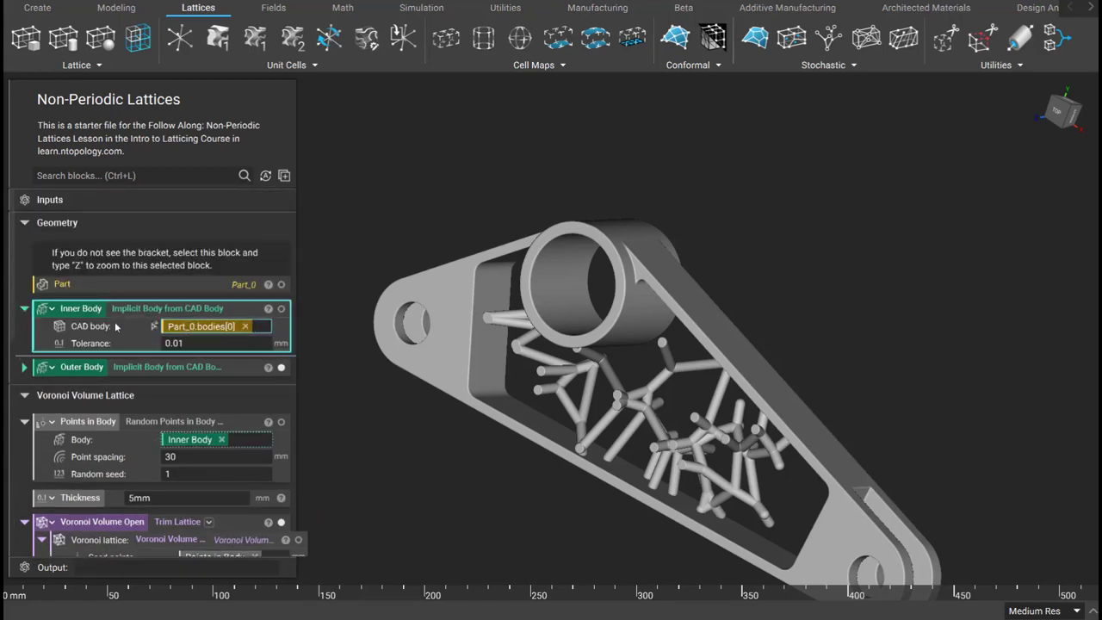
right_click(94, 328)
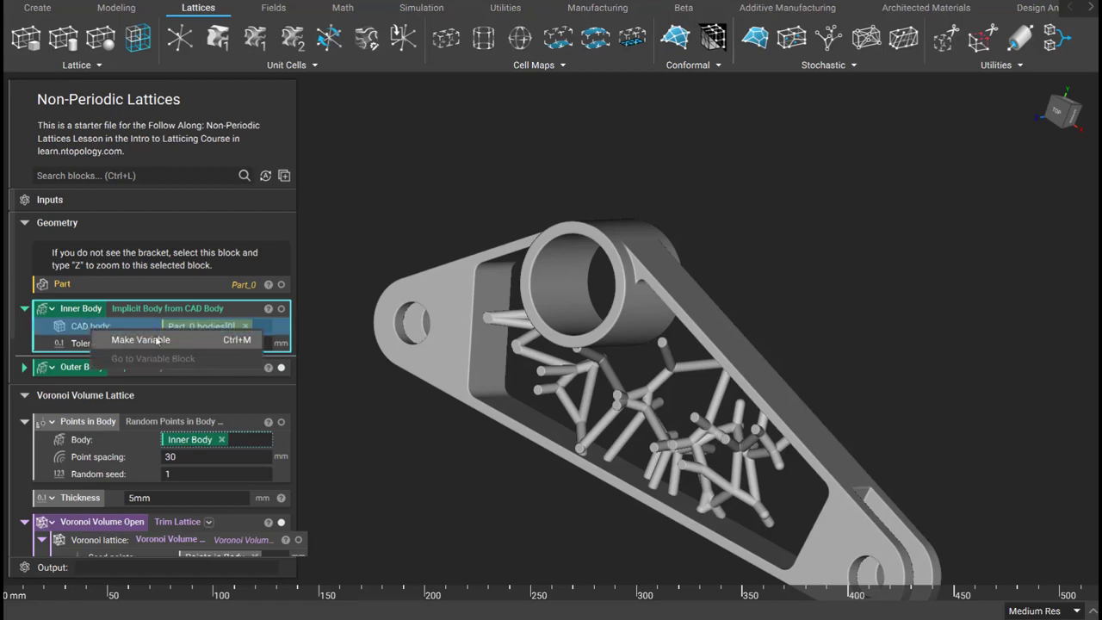
left_click(158, 341)
type("I")
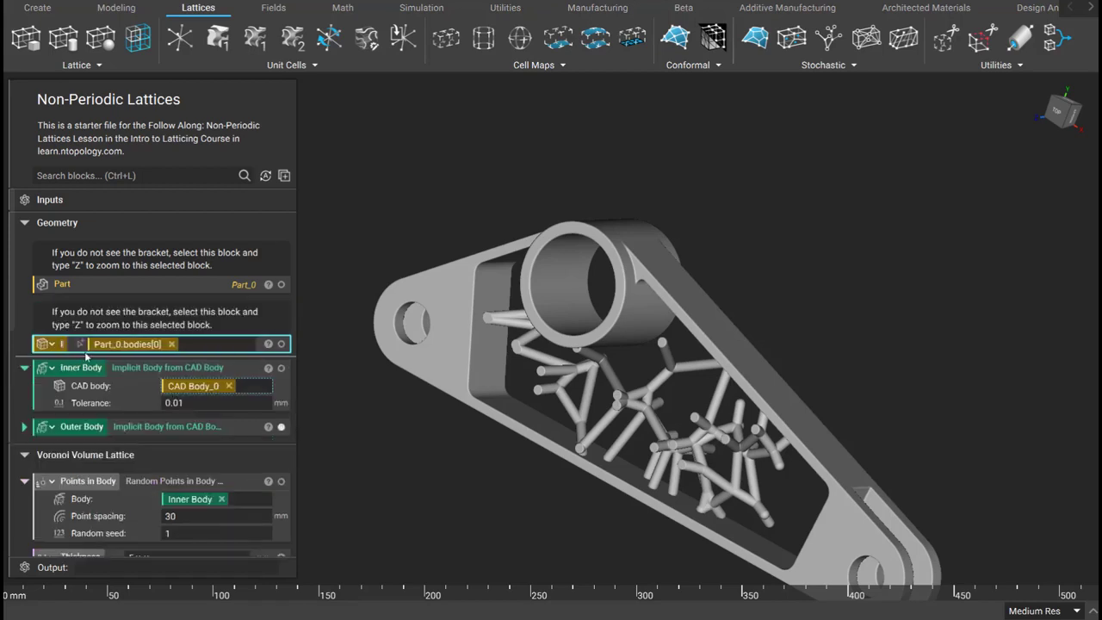
type("nner CAD")
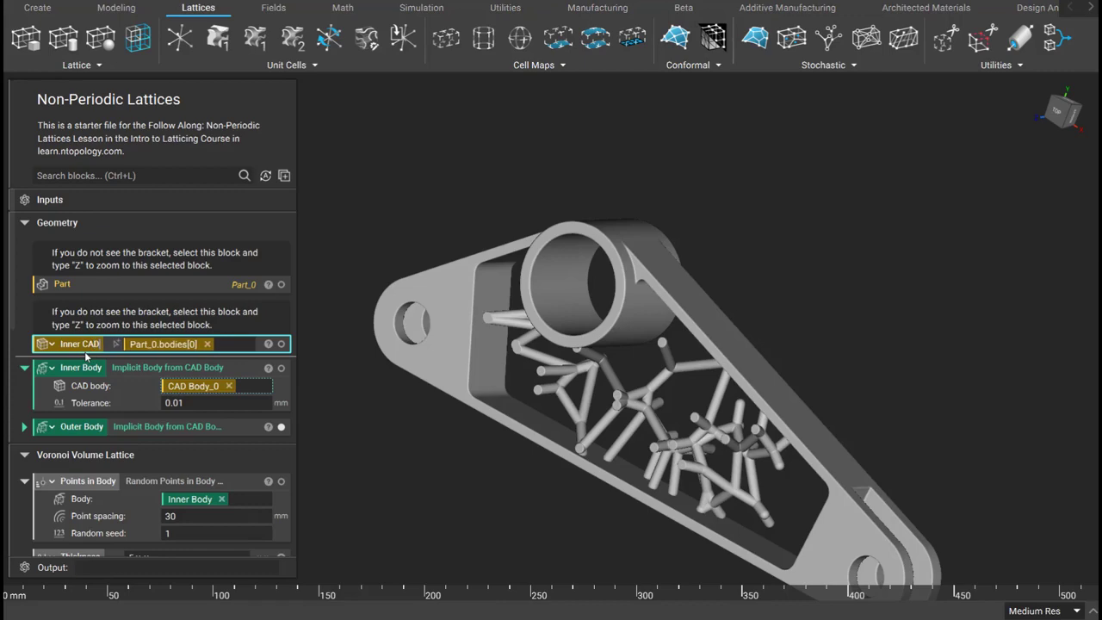
key("Return")
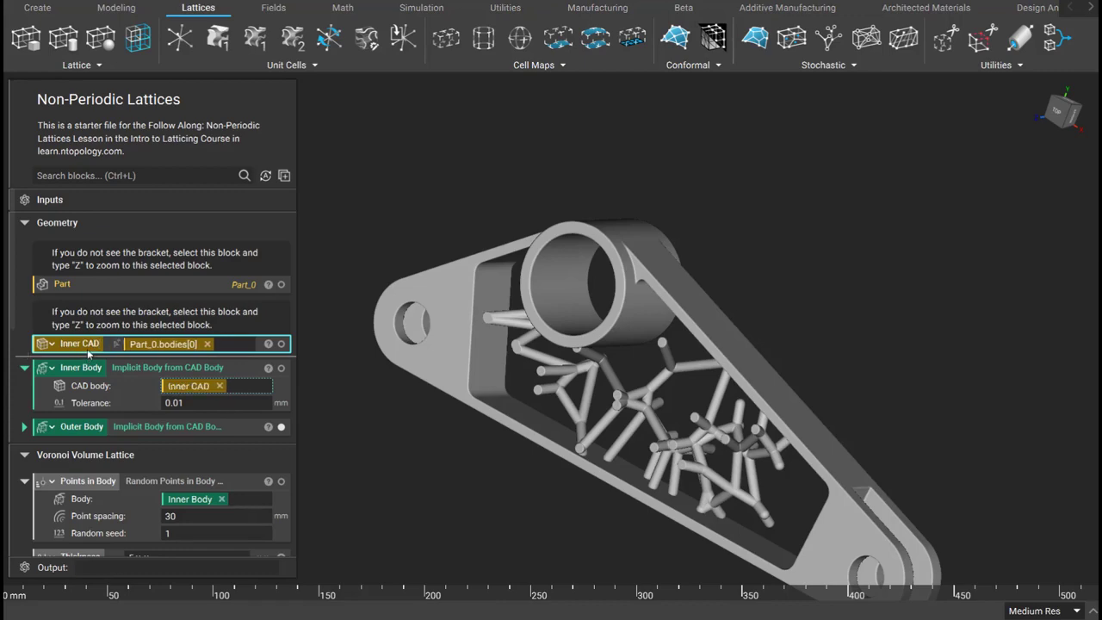
scroll(95, 346, "down", 10)
left_click_drag(87, 348, 233, 265)
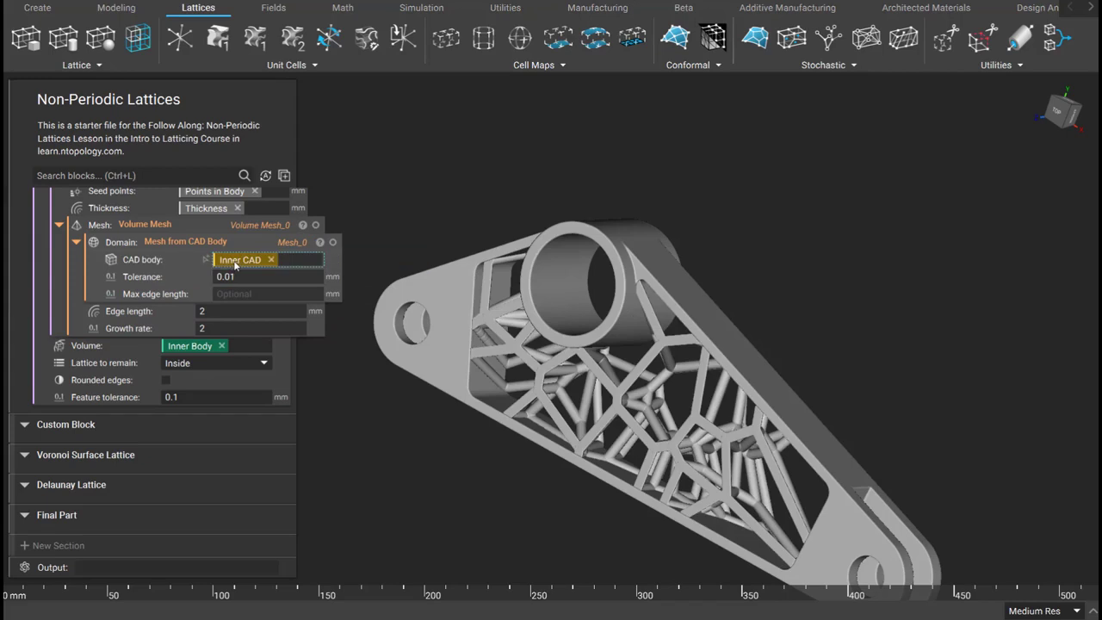
Step: Set the volume mesh's edge length to 2 mm and isolate the untrimmed Voronoi lattice of Voronoi Volume Closed
scroll(241, 267, "up", 2)
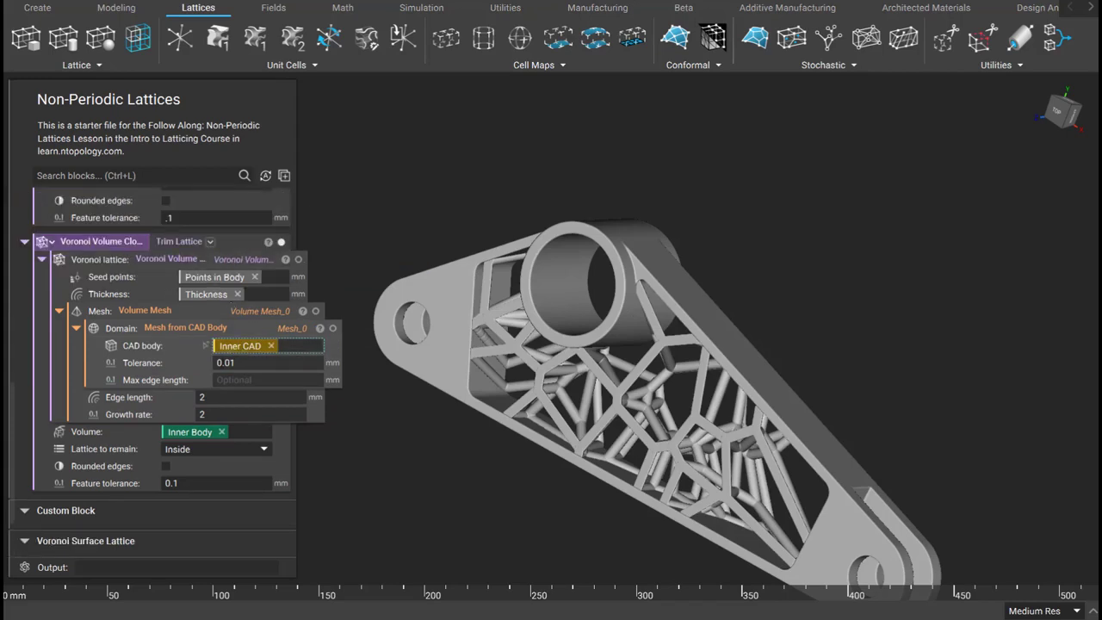
left_click(242, 362)
key("Return")
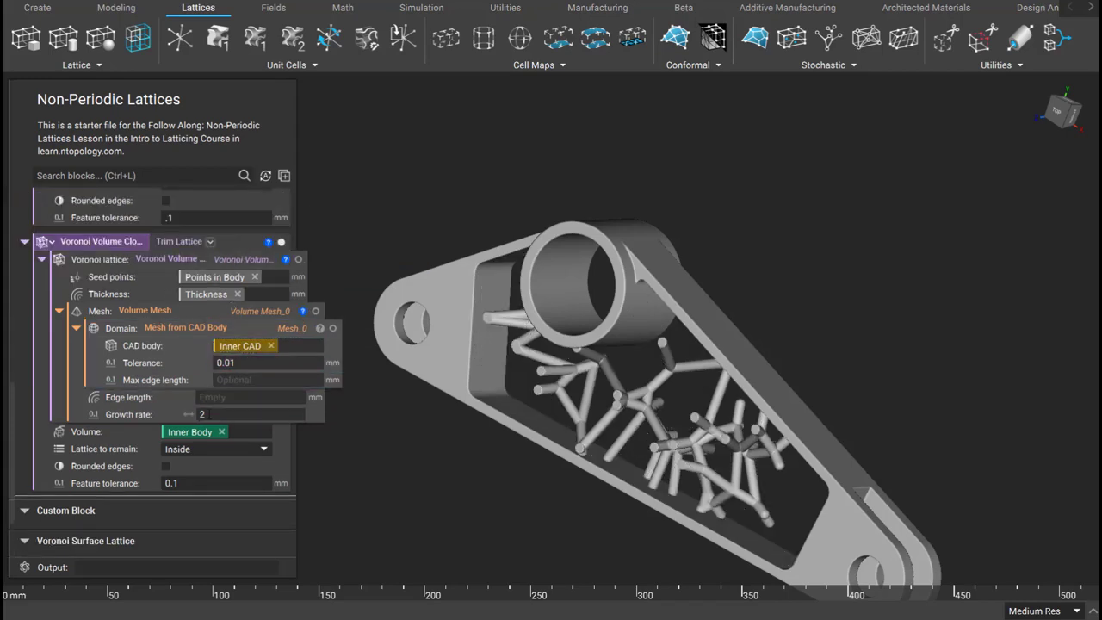
double_click(203, 397)
key("BackSpace")
type("2")
left_click(205, 260)
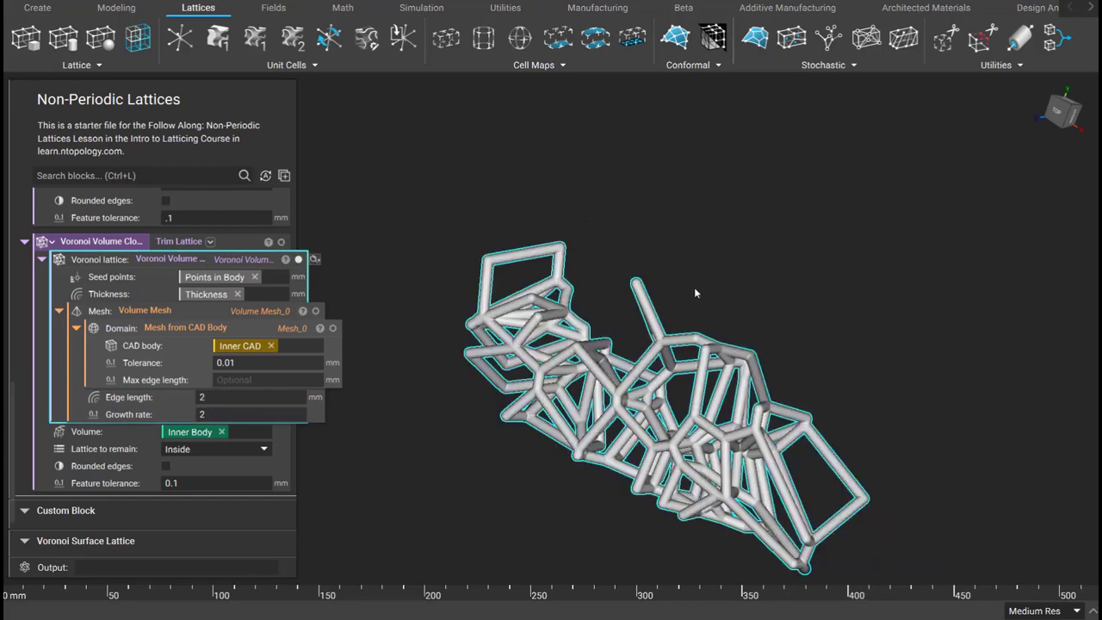
right_click_drag(695, 293, 800, 256)
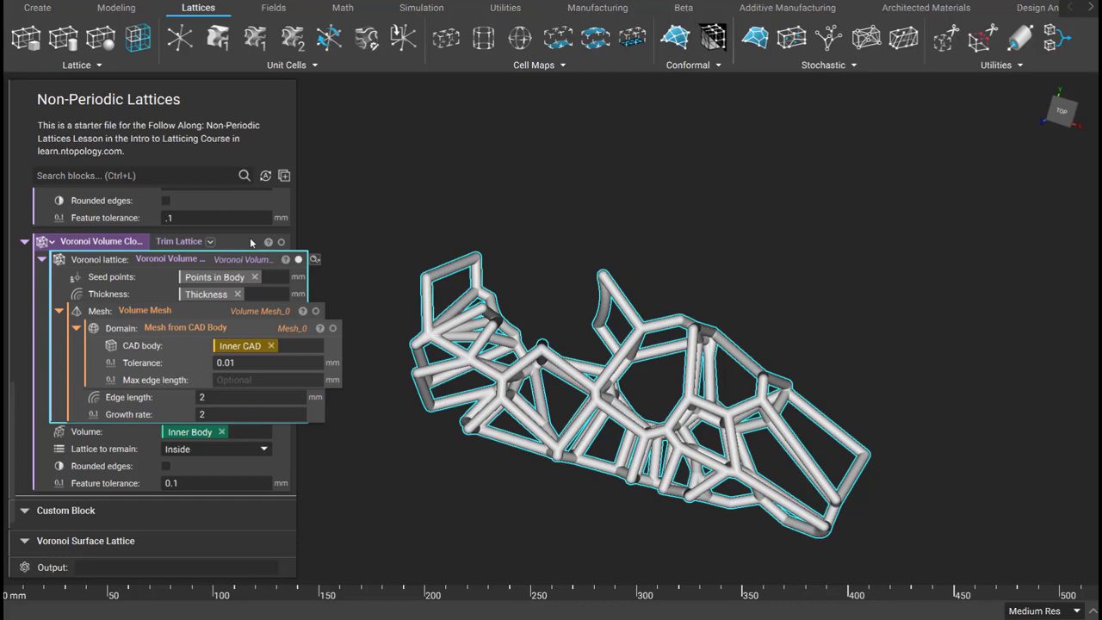
Step: Import the custom block file CB_Add_Noise_to_Beam_Lattice_Vertices.ntop from the Custom Block folder
left_click(36, 8)
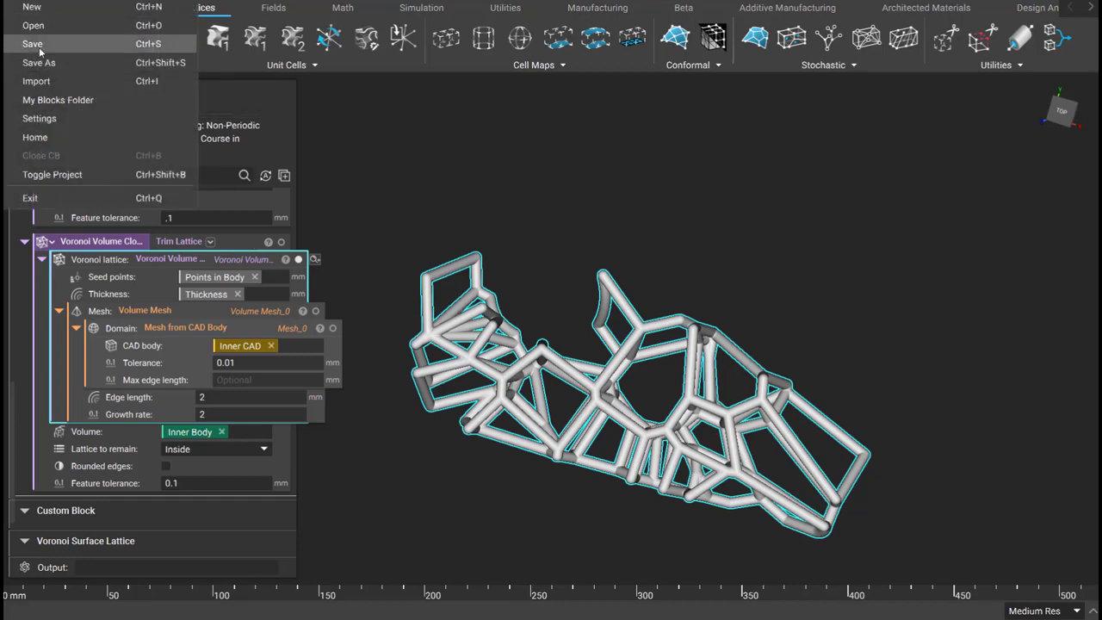
left_click(59, 82)
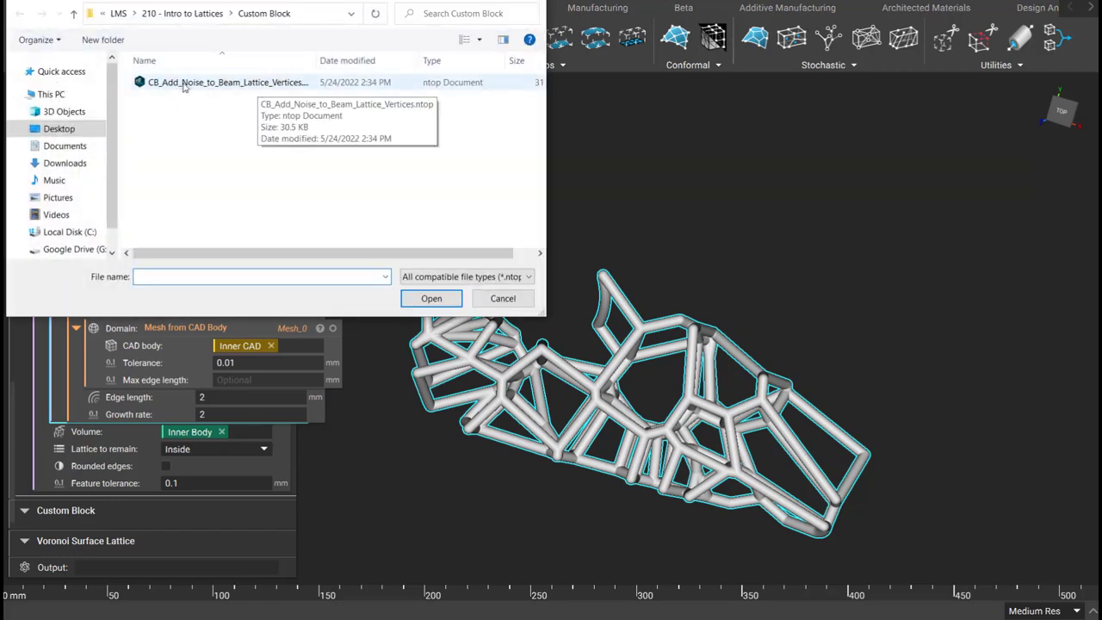
left_click(274, 83)
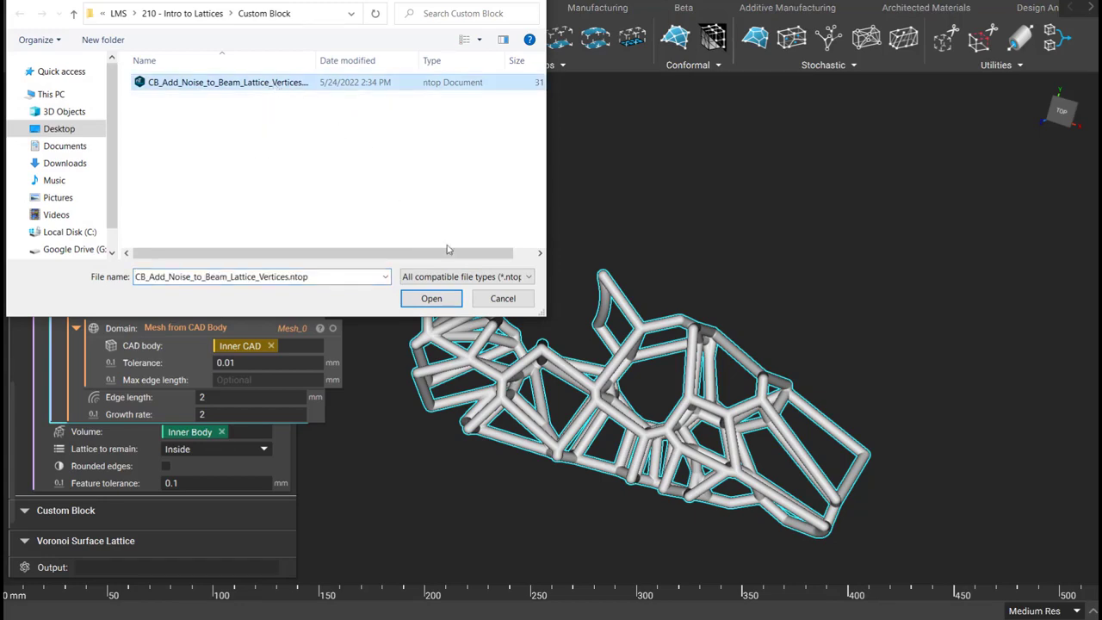
left_click(430, 298)
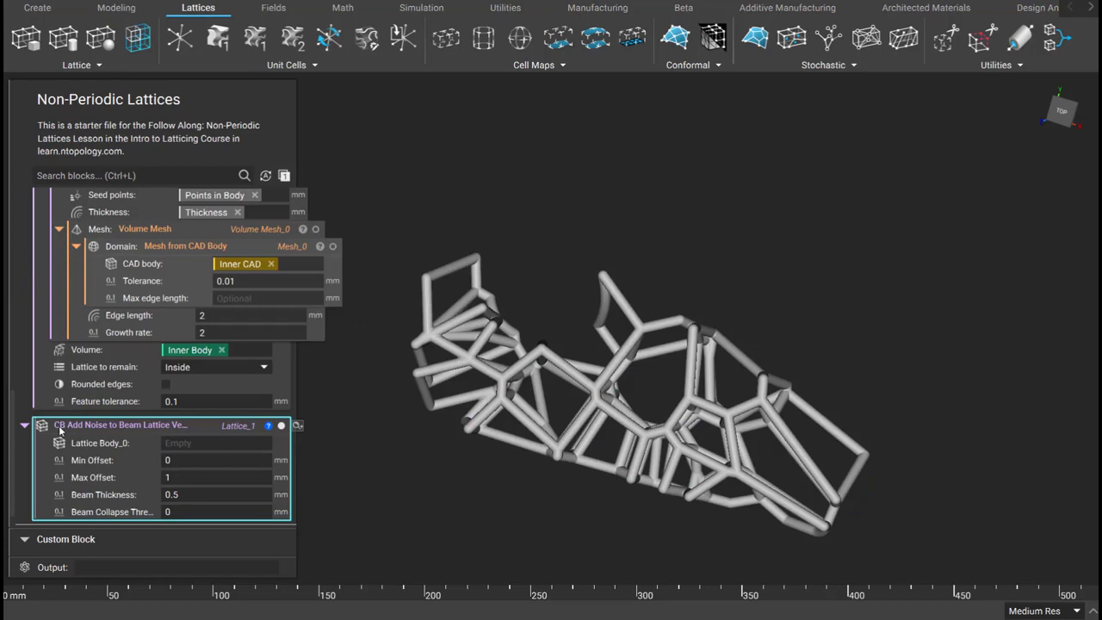
Step: Move the imported Add Noise to Beam Lattice Vertices block into the Custom Block section
right_click(199, 429)
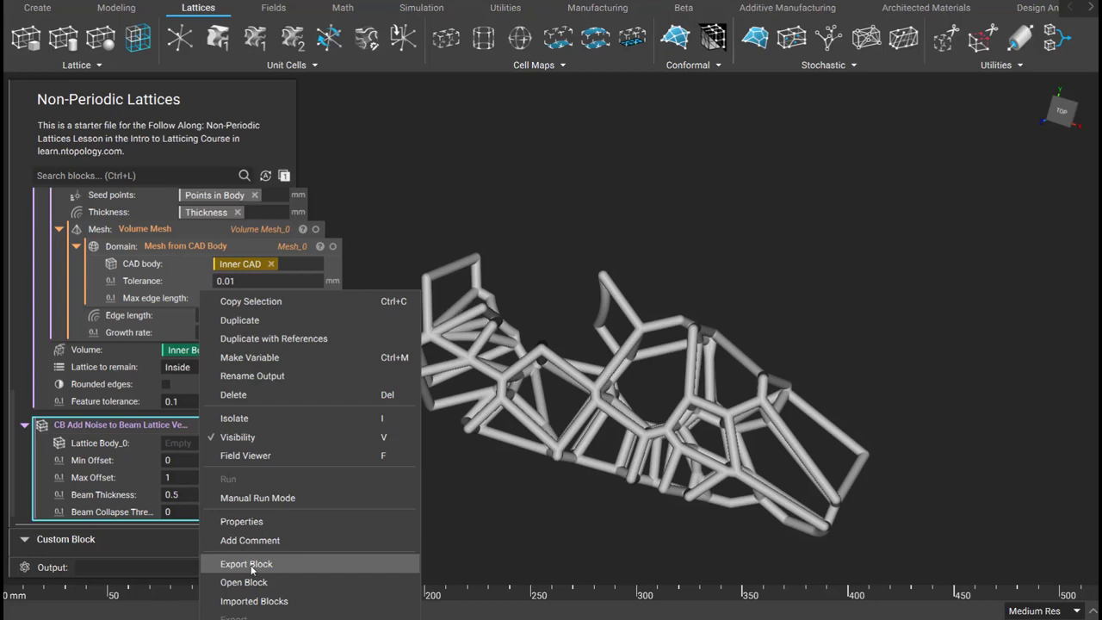
left_click(439, 459)
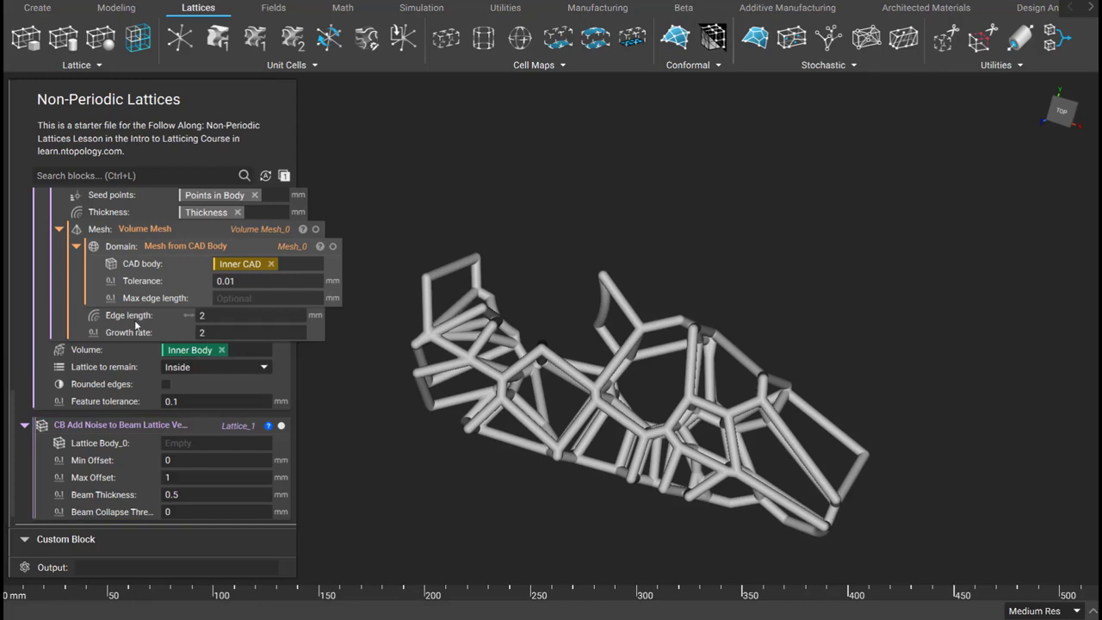
scroll(138, 327, "down", 3)
left_click_drag(101, 341, 109, 468)
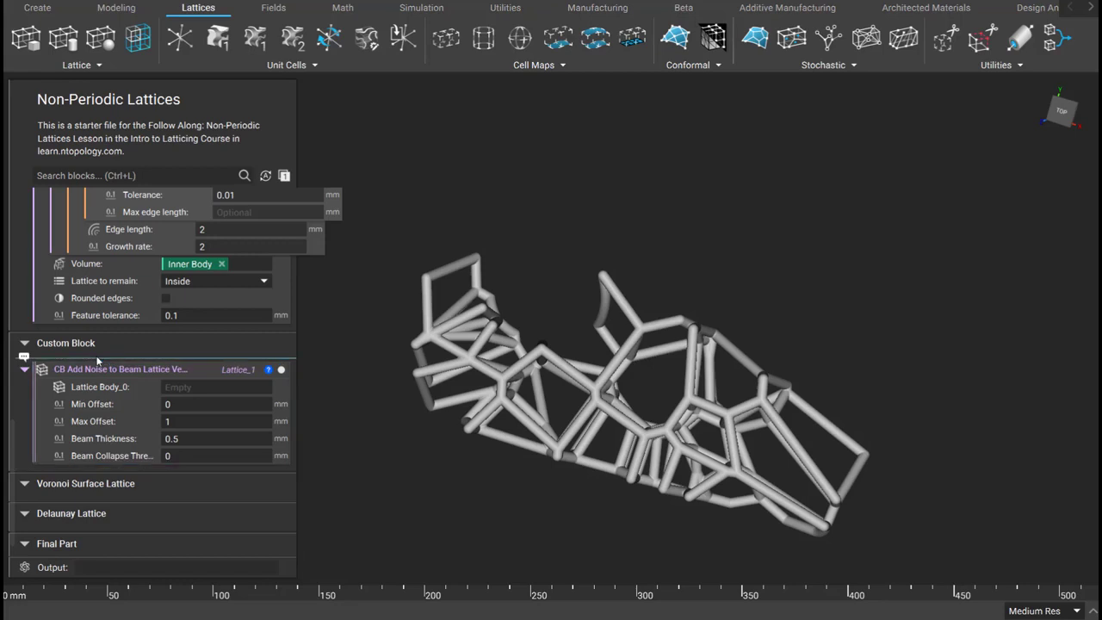
Step: Add a Periodic Lattice block above the noise block, with a Graph Unit Cell block as its unit cell
left_click(78, 64)
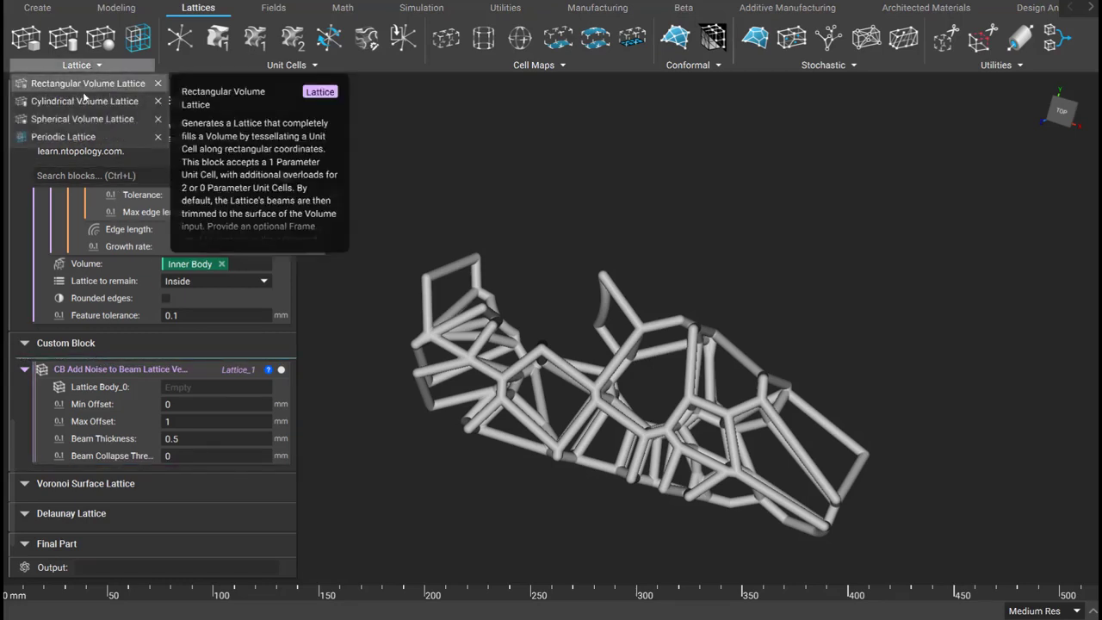
left_click(79, 137)
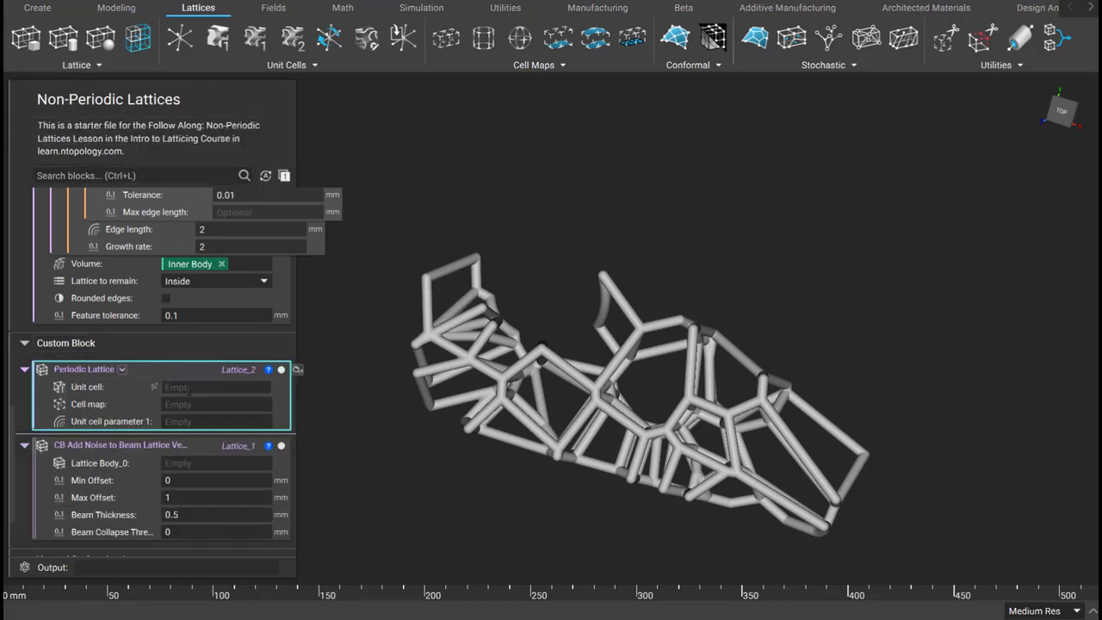
left_click(168, 387)
left_click(291, 65)
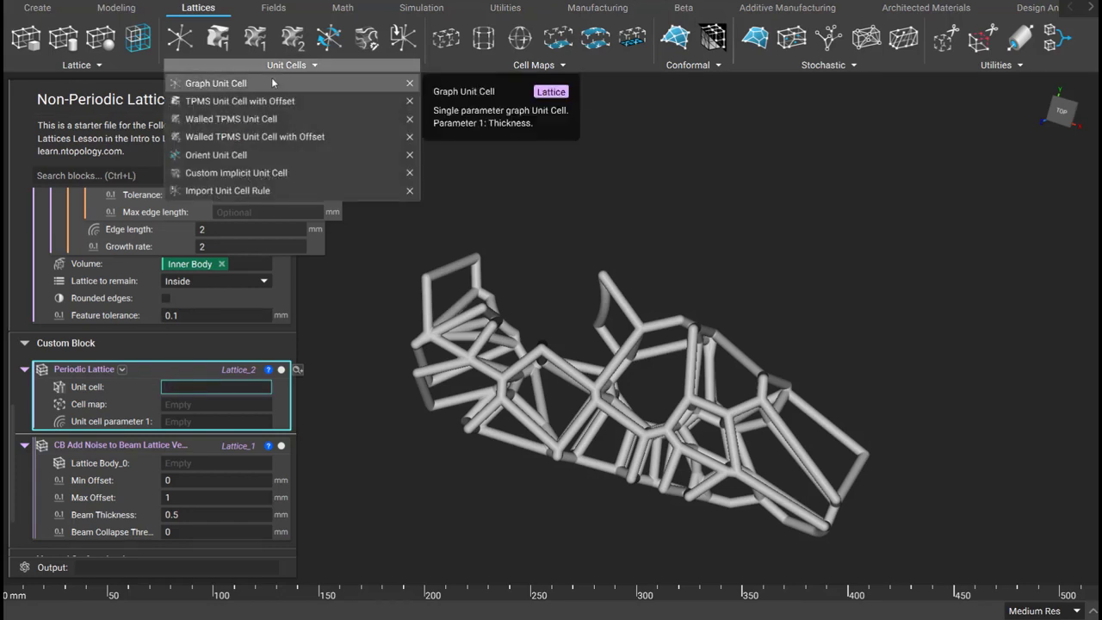
left_click(273, 82)
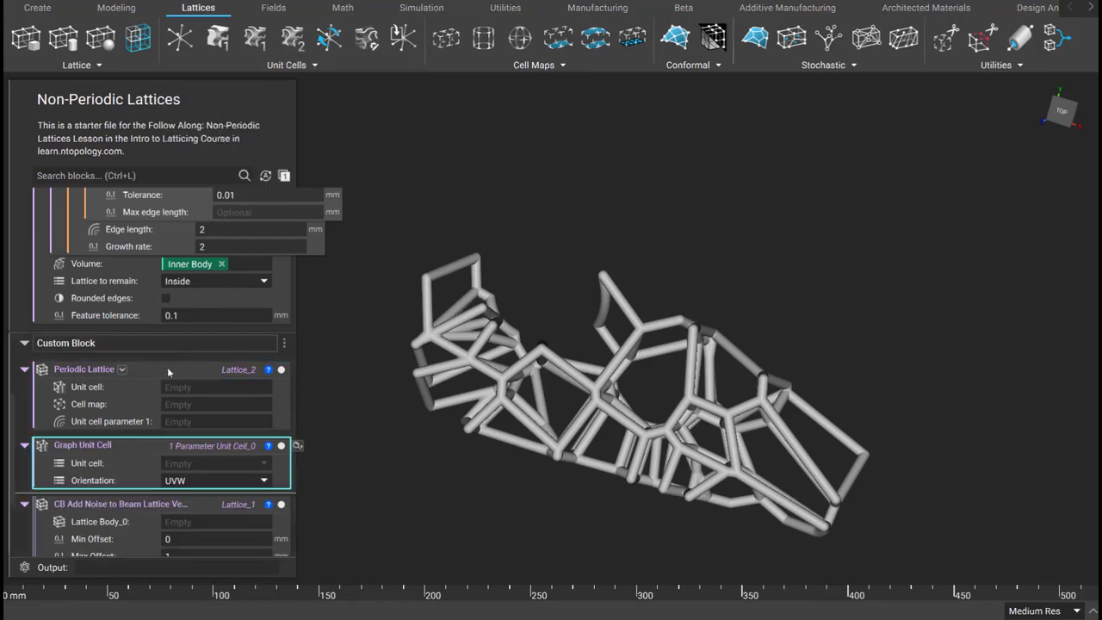
left_click_drag(93, 446, 191, 390)
Step: Give the periodic lattice a Rectangular Cell Map and set its graph unit cell to Simple cubic
left_click(458, 65)
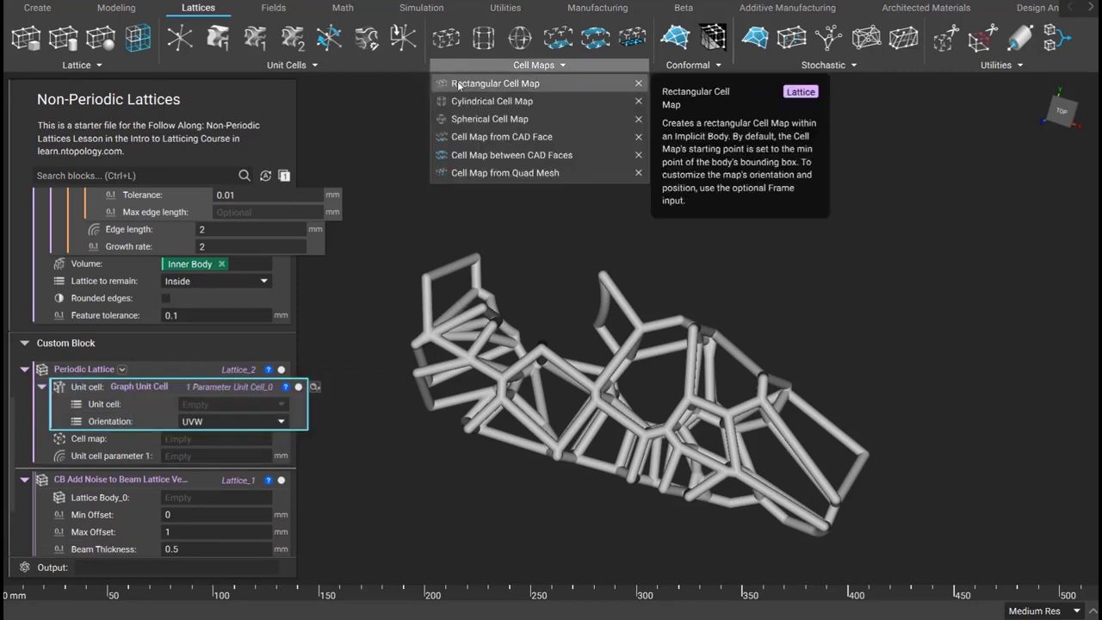
left_click(459, 81)
left_click_drag(94, 459, 195, 419)
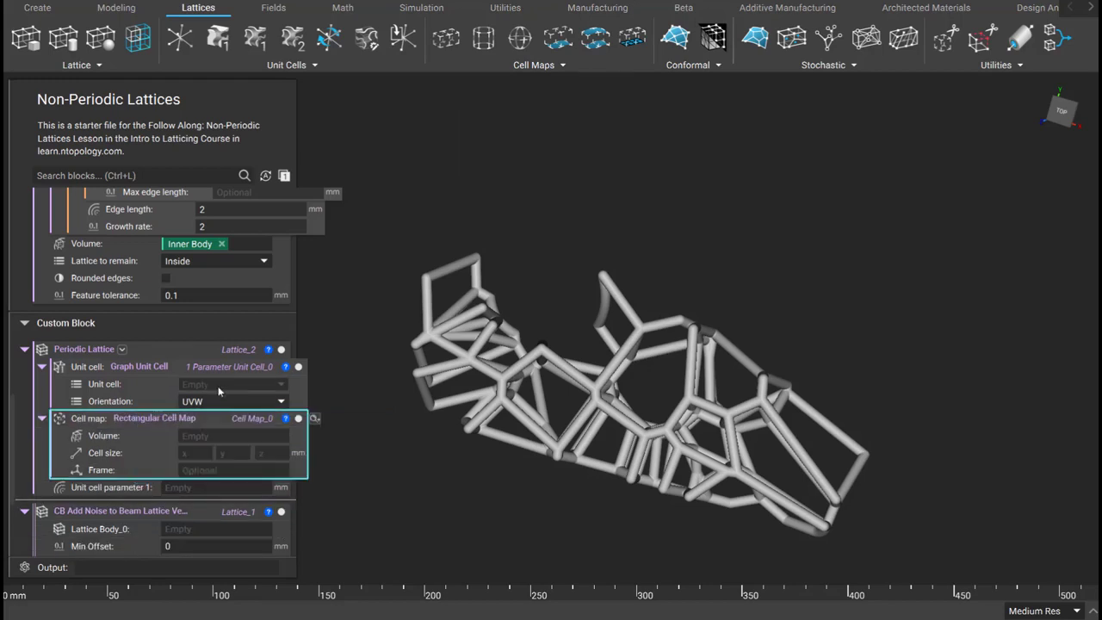
left_click(219, 388)
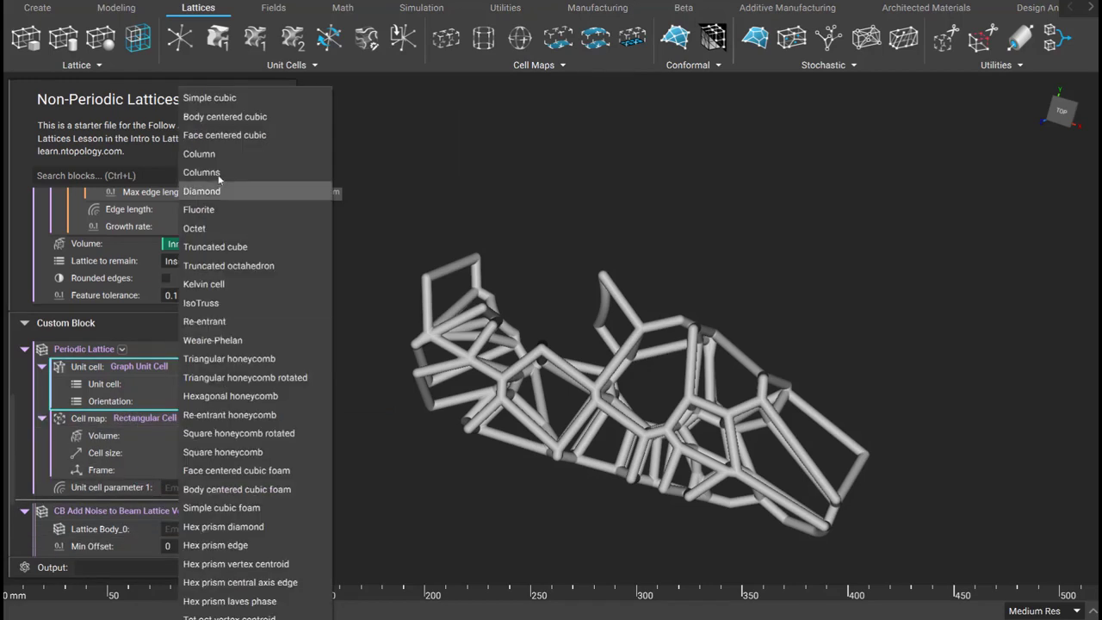
left_click(223, 99)
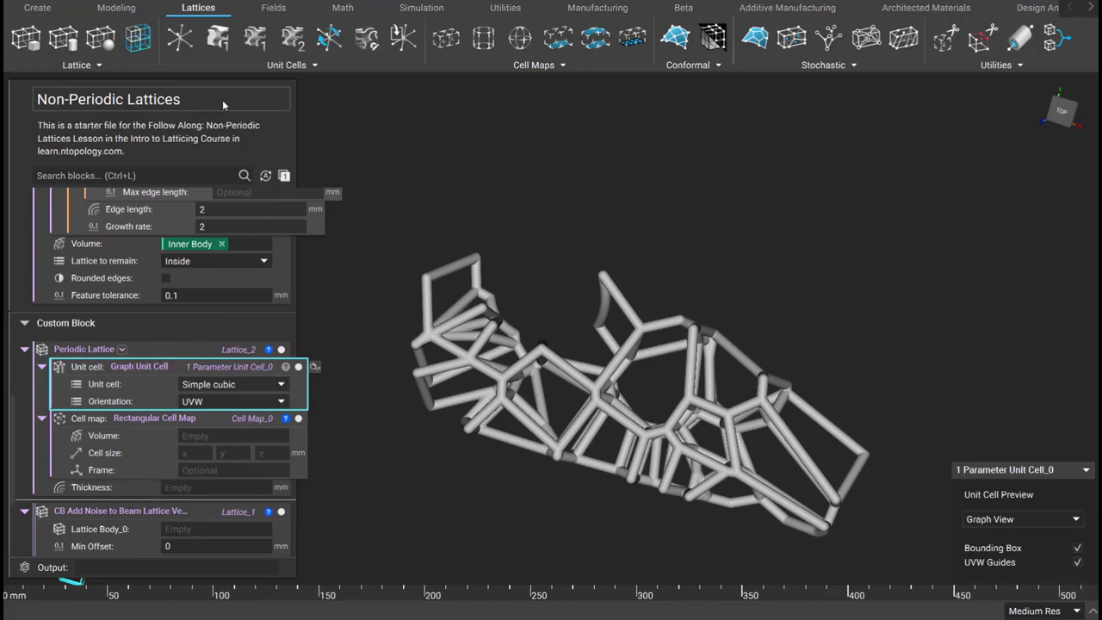
Step: Set the rectangular cell map's volume to Inner Body and its cell size to 15 x 15 x 15 mm
left_click(198, 438)
left_click(196, 450)
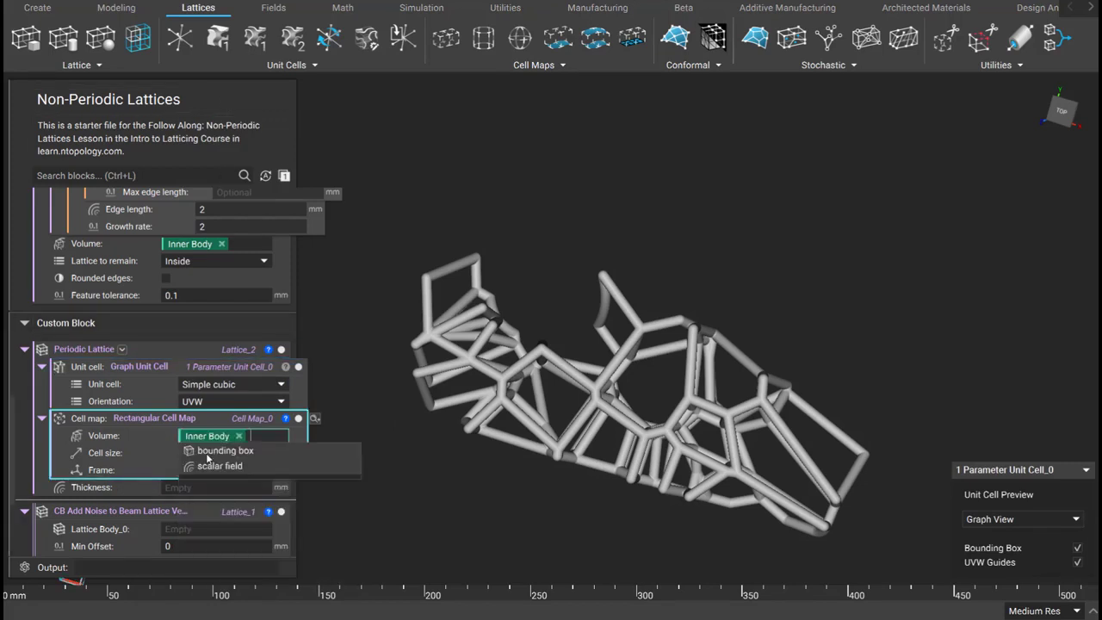
left_click(184, 453)
type("15")
key("Tab")
type("15")
key("Tab")
type("15")
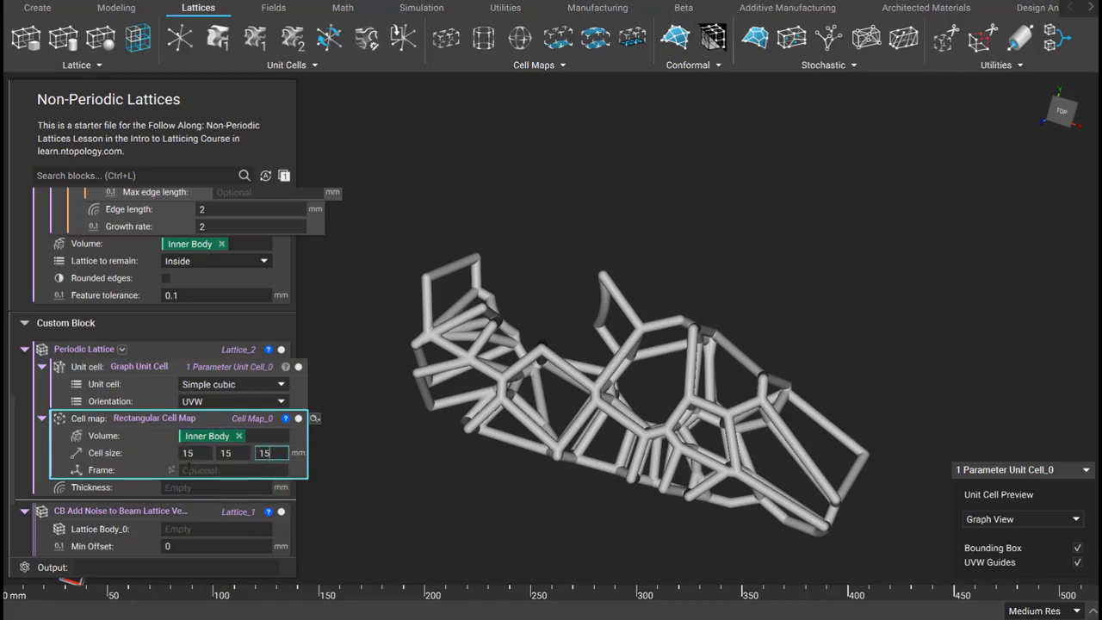
Step: Turn the periodic lattice's thickness input into a variable named Thickness
key("Tab")
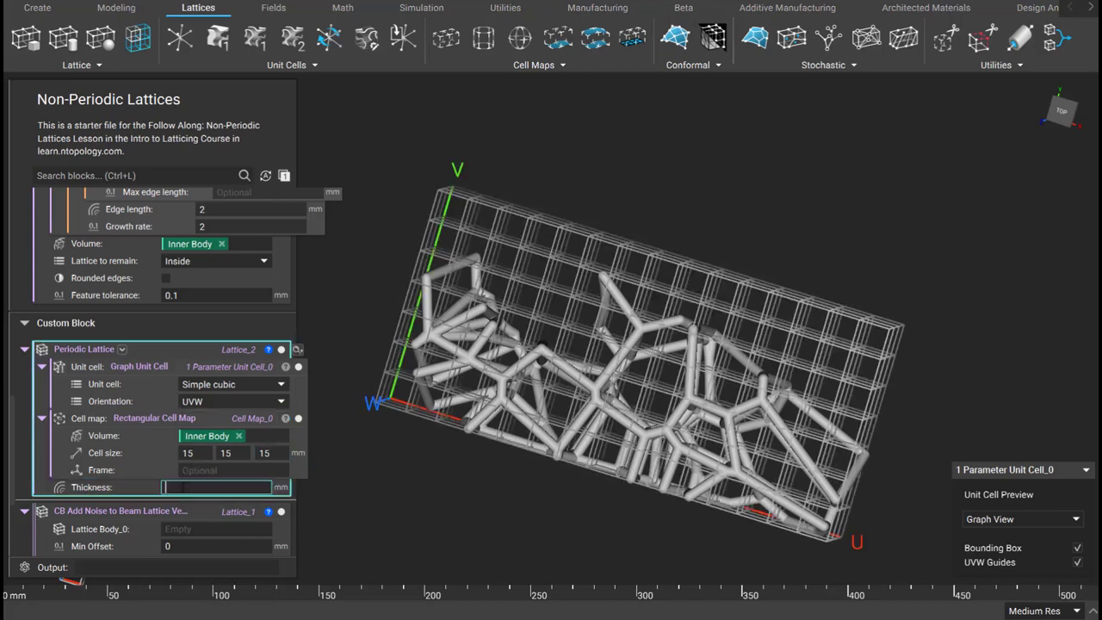
right_click(107, 490)
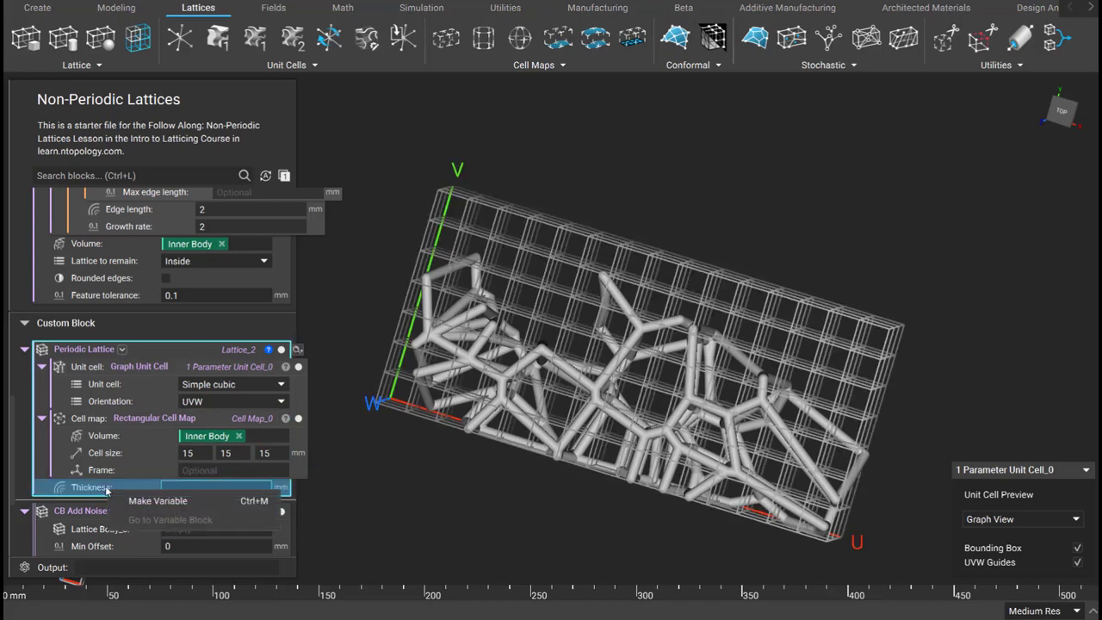
left_click(152, 502)
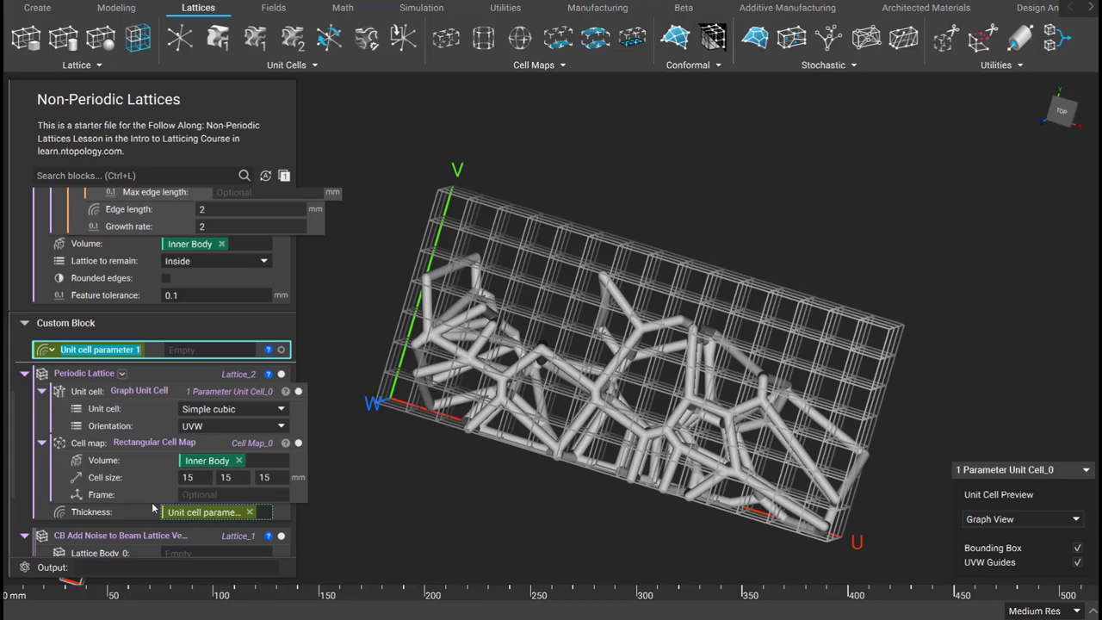
type("Thicknes")
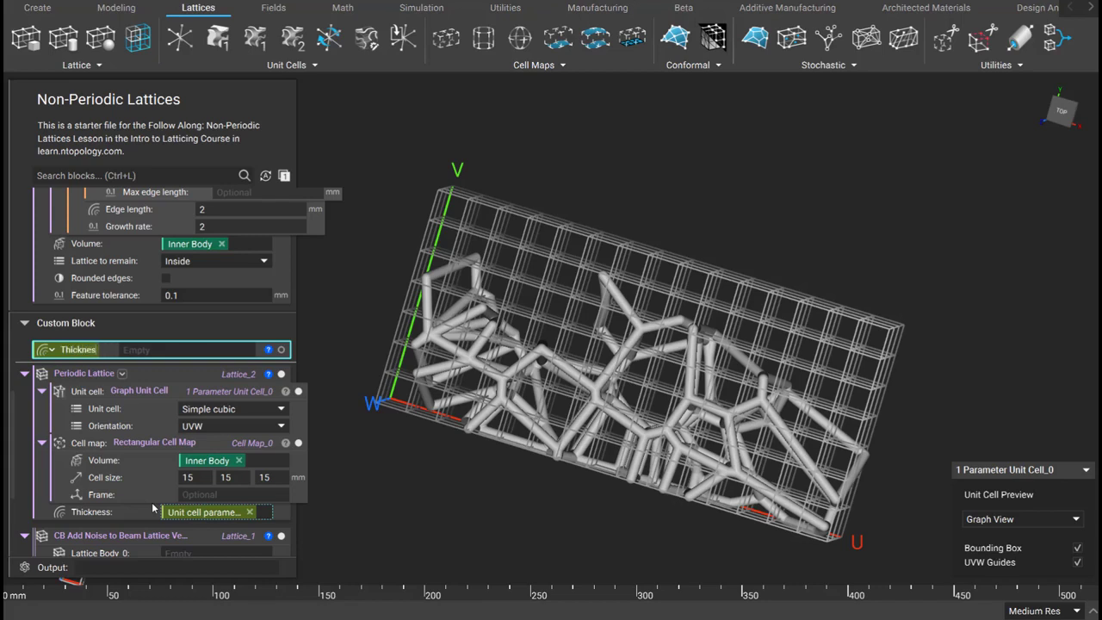
type("s")
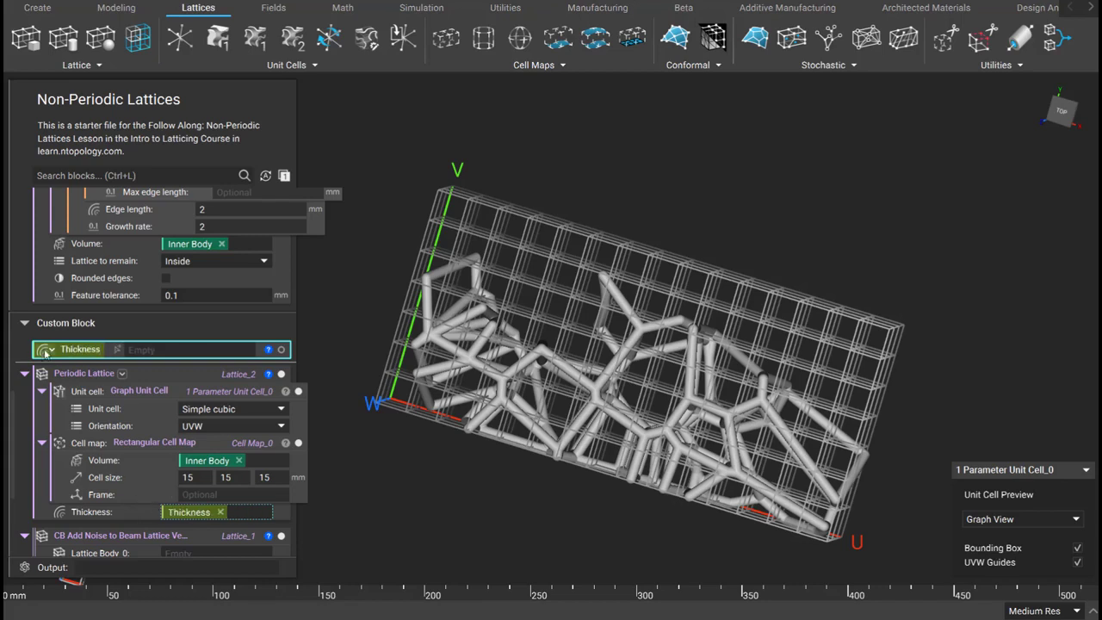
Step: Change the Thickness variable's type to Scalar and set it to 5 mm, inspecting the resulting periodic lattice
left_click(51, 349)
type("scalar")
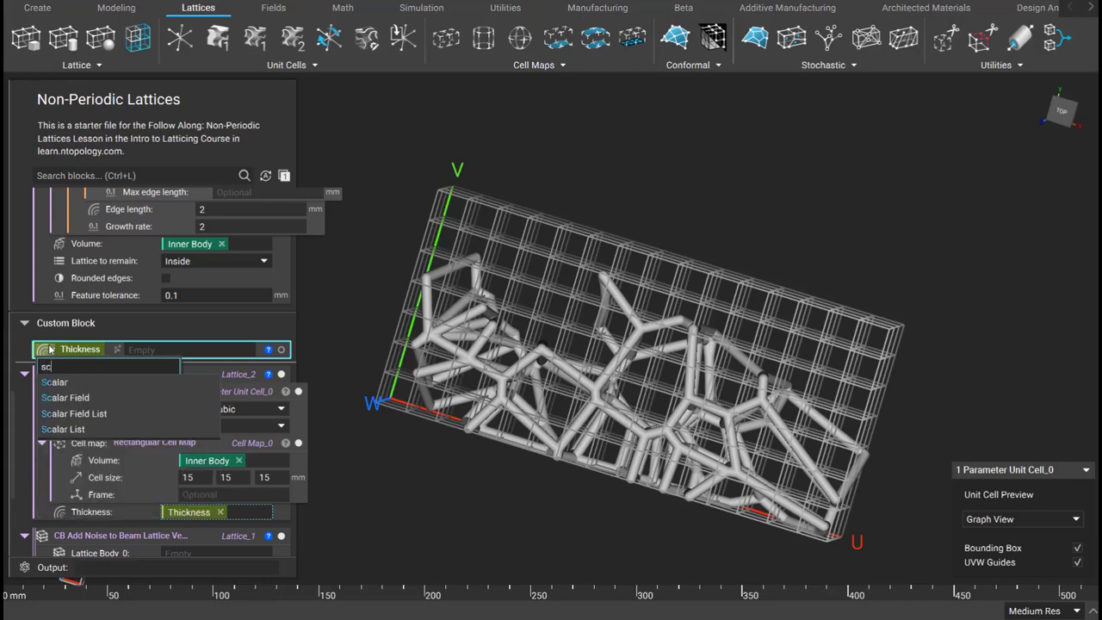
left_click(54, 381)
left_click(148, 349)
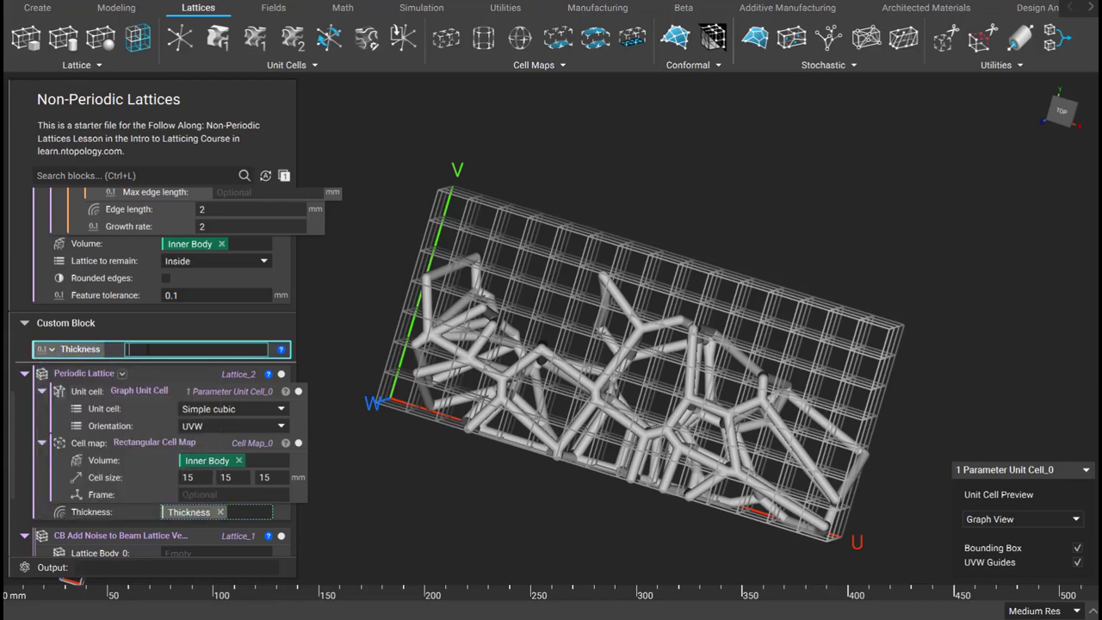
type("5mm")
key("Return")
left_click(176, 377)
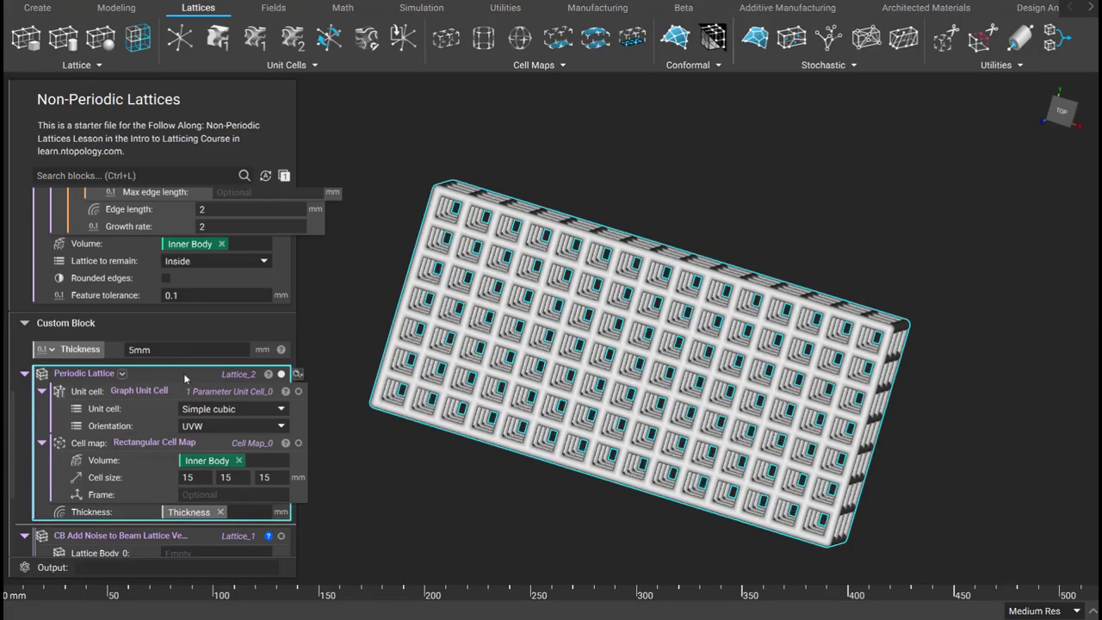
right_click_drag(617, 275, 567, 336)
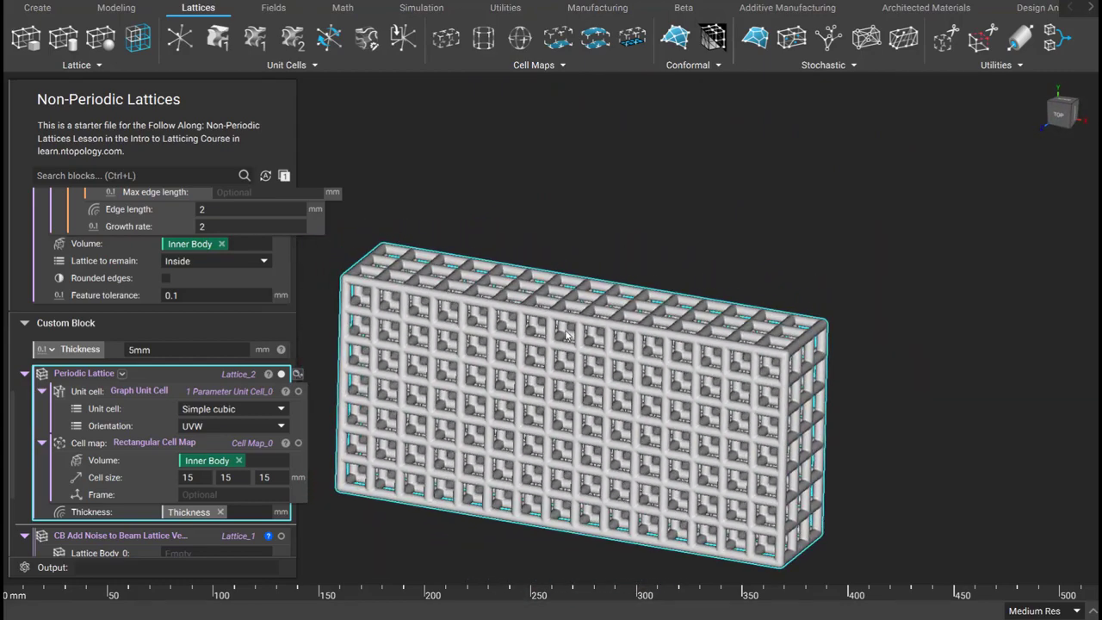
Step: Make the Periodic Lattice block a variable named Simple Cubic Lattice
right_click(86, 376)
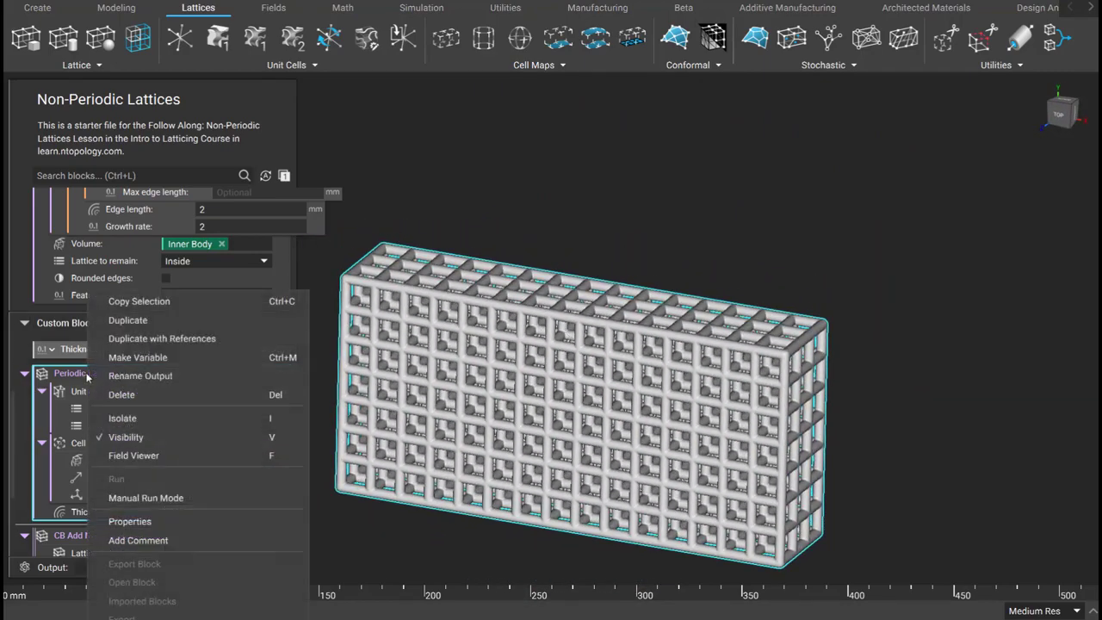
left_click(147, 359)
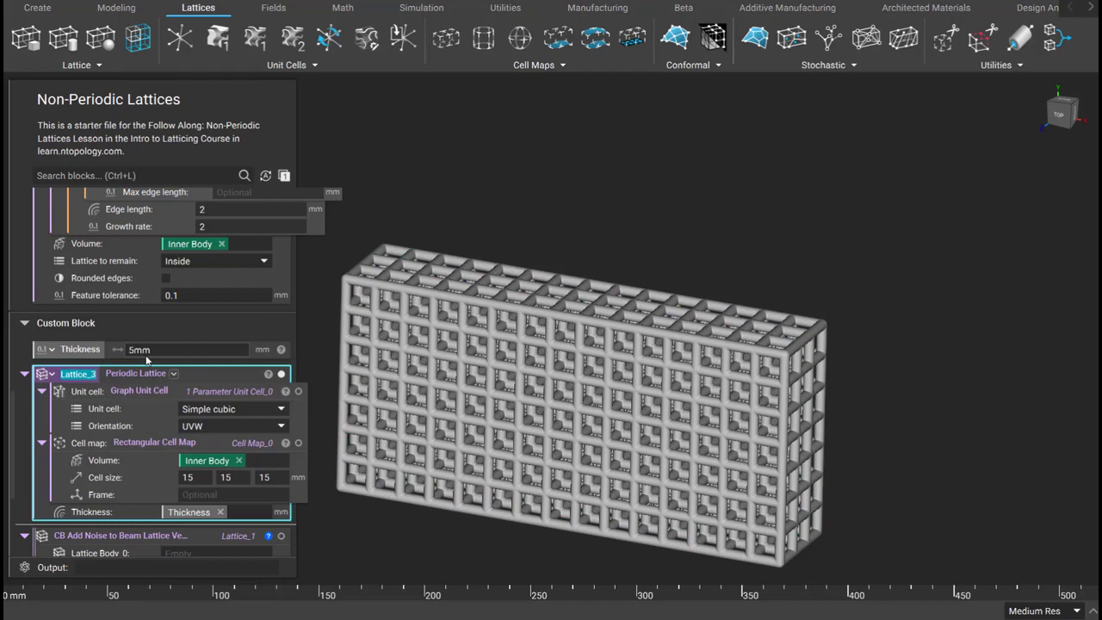
type("Simple Cubic Lattice")
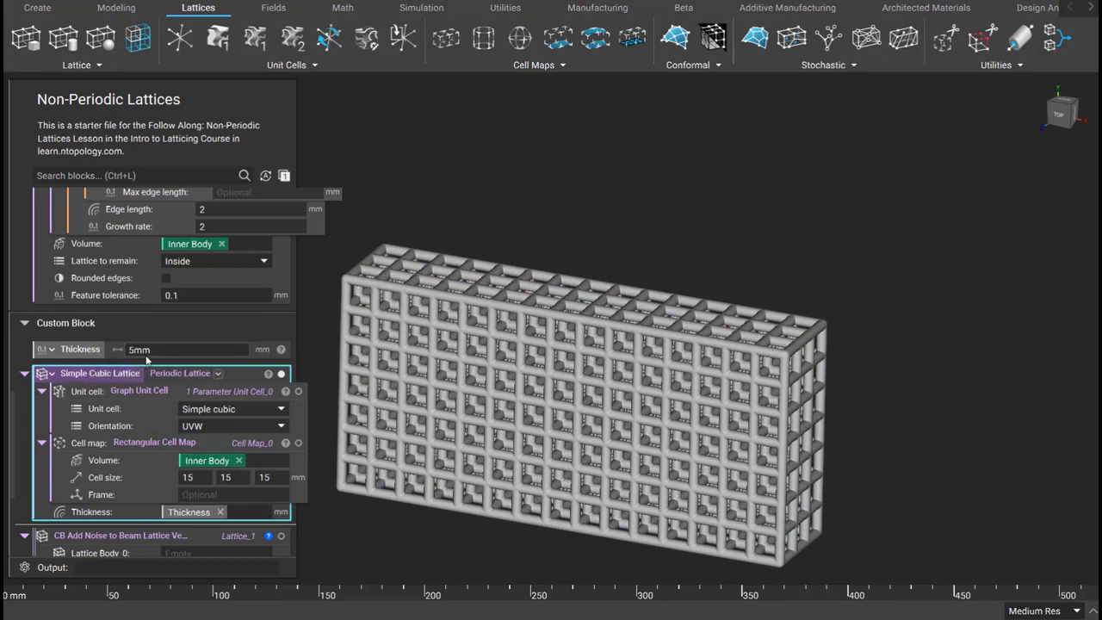
Step: Give the noise block Simple Cubic Lattice as its lattice body, a 5 mm max offset, and the Thickness variable as beam thickness
scroll(146, 360, "down", 3)
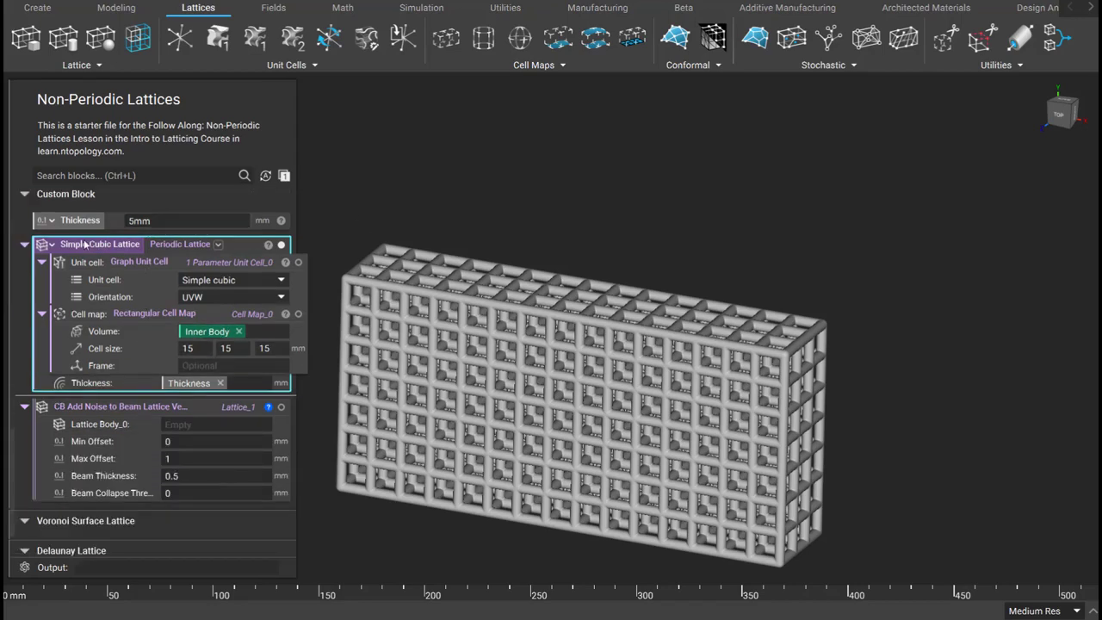
left_click_drag(85, 246, 216, 431)
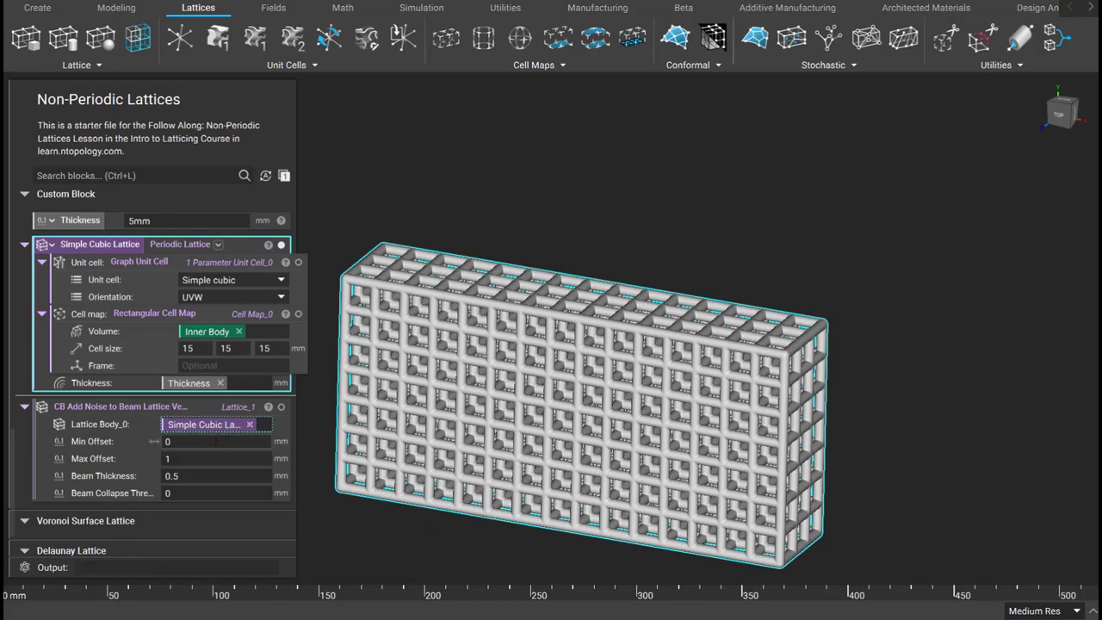
left_click(187, 460)
type("5mm")
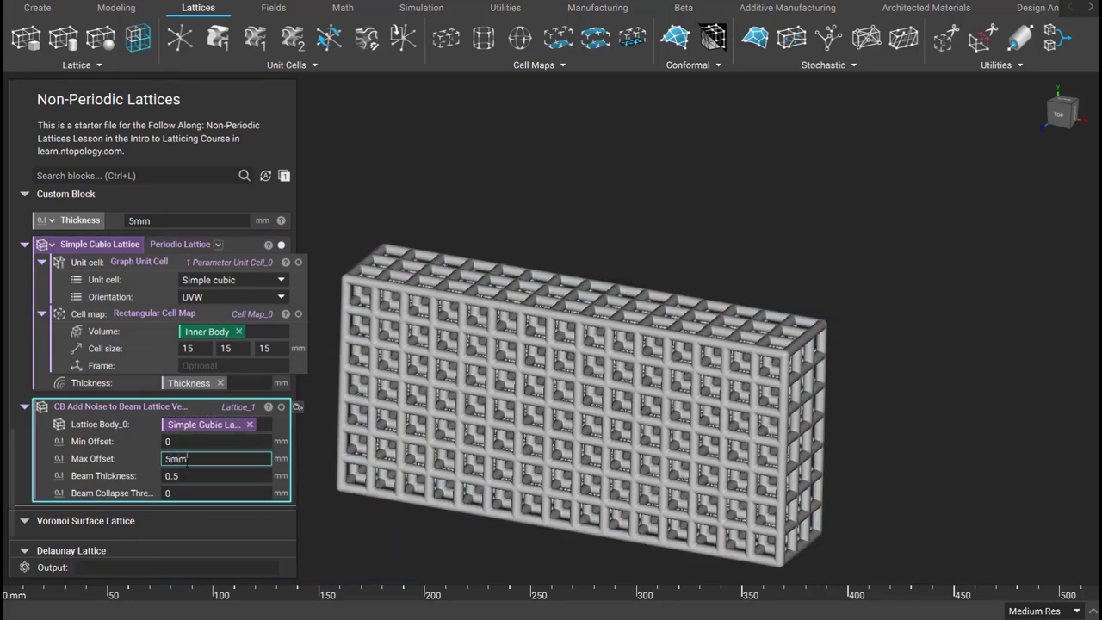
left_click_drag(73, 220, 209, 478)
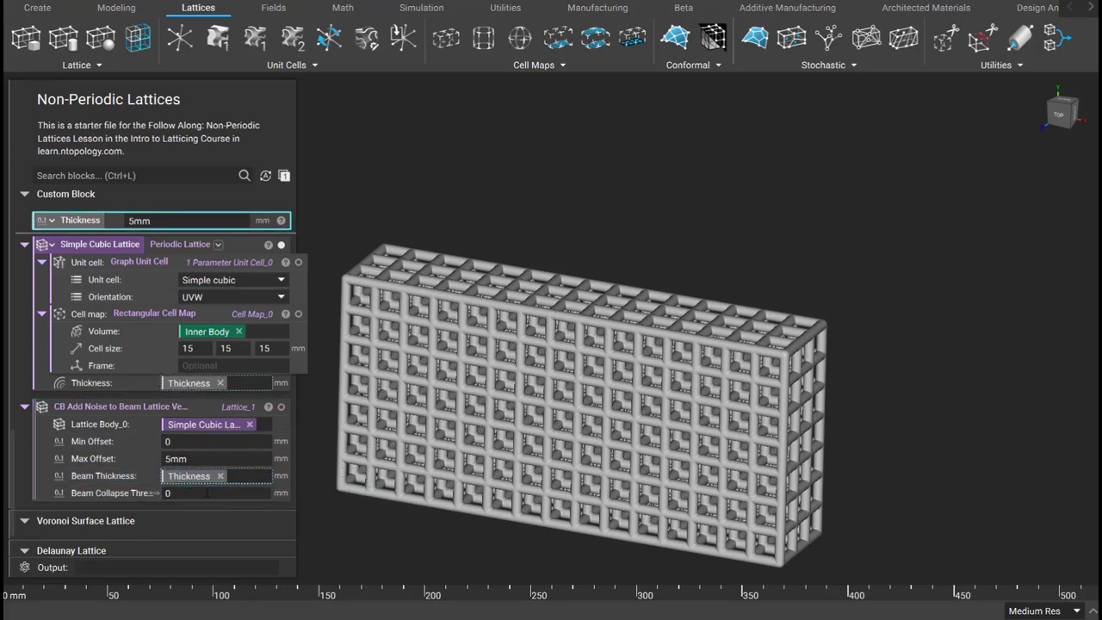
Step: Isolate the noise block's output and inspect the randomized lattice
left_click(180, 408)
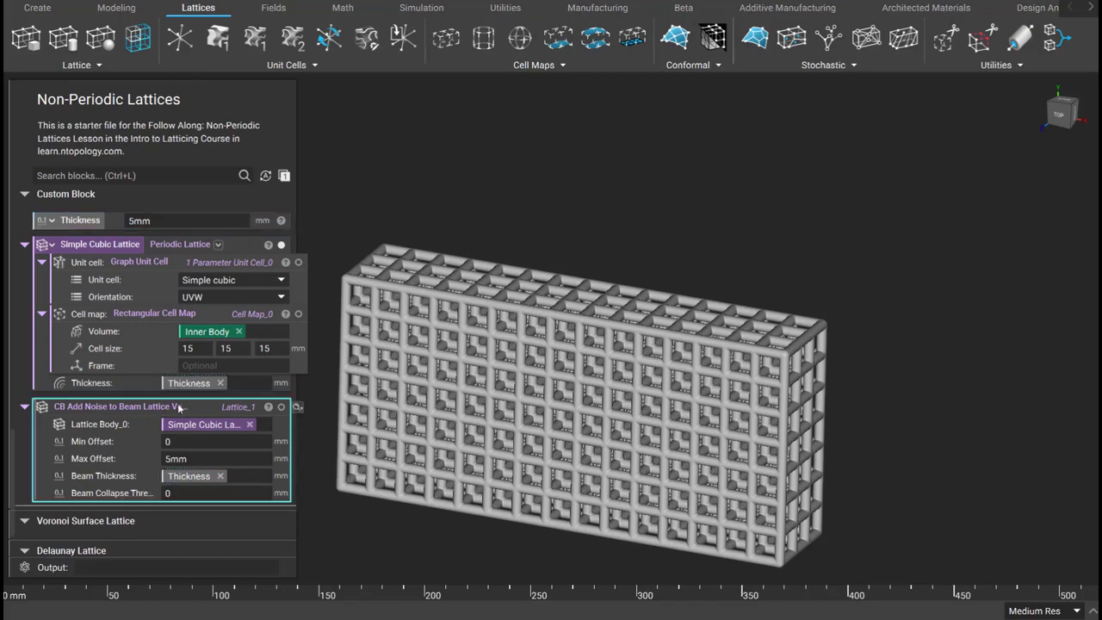
key("i")
right_click_drag(675, 385, 705, 347)
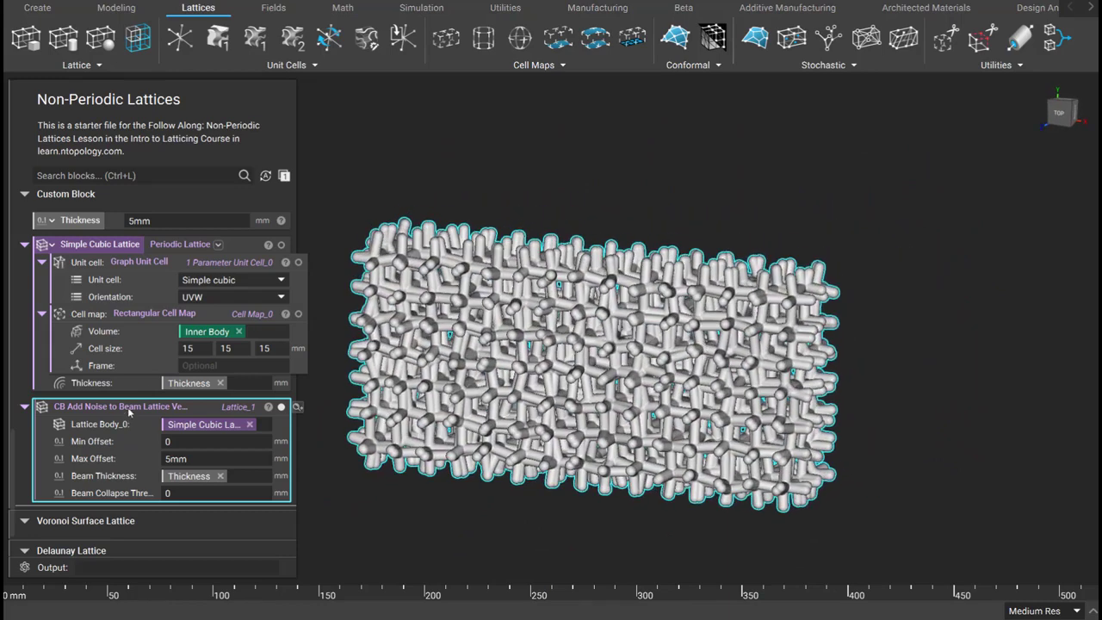
Step: Make the noise block a variable named Random
right_click(127, 415)
left_click(173, 373)
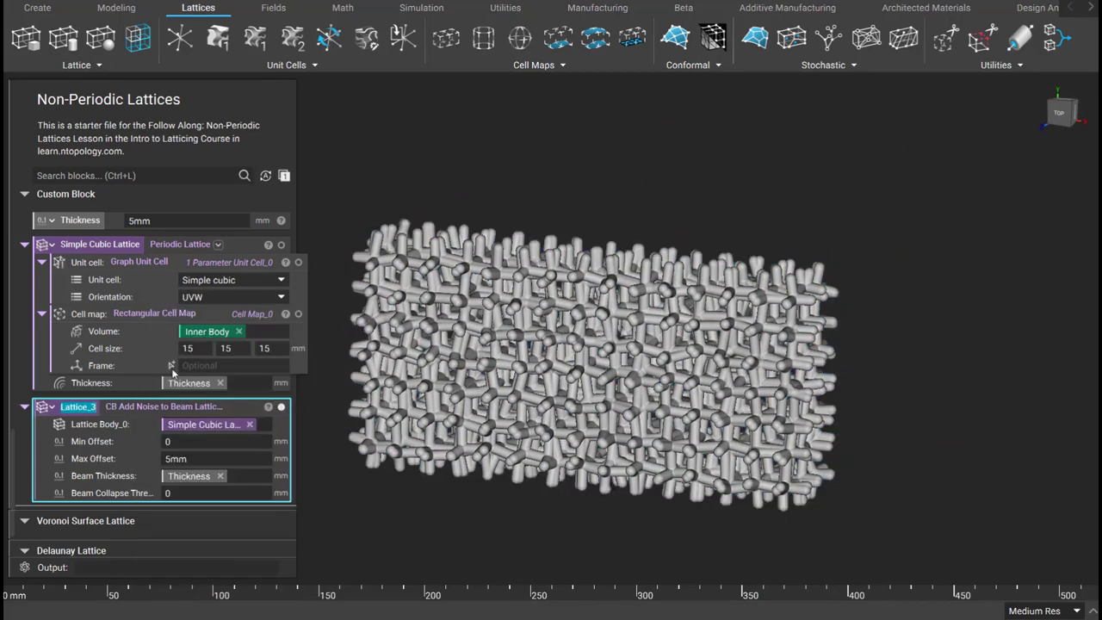
type("Random")
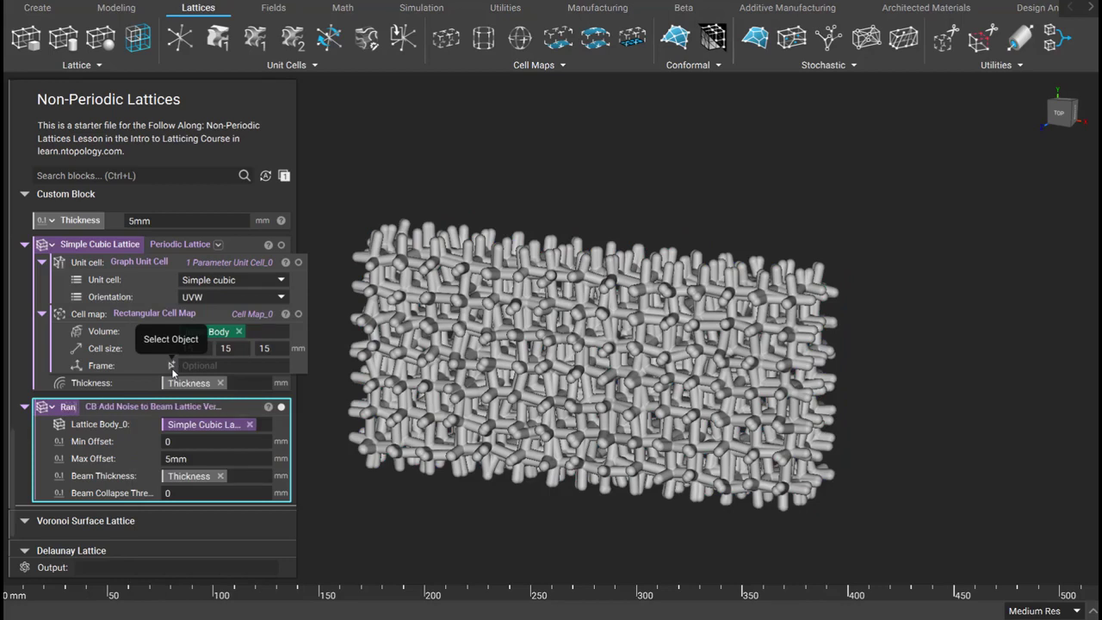
key("Return")
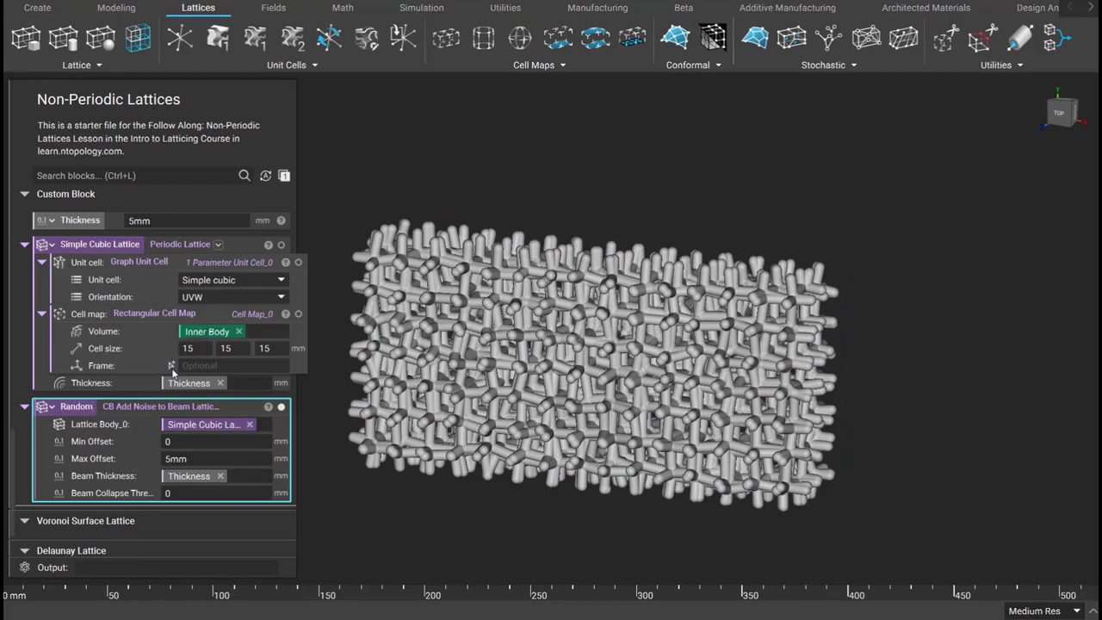
Step: Add a Trim Lattice block below the noise block with Random as its lattice and Inner Body as its trimming body
left_click(951, 67)
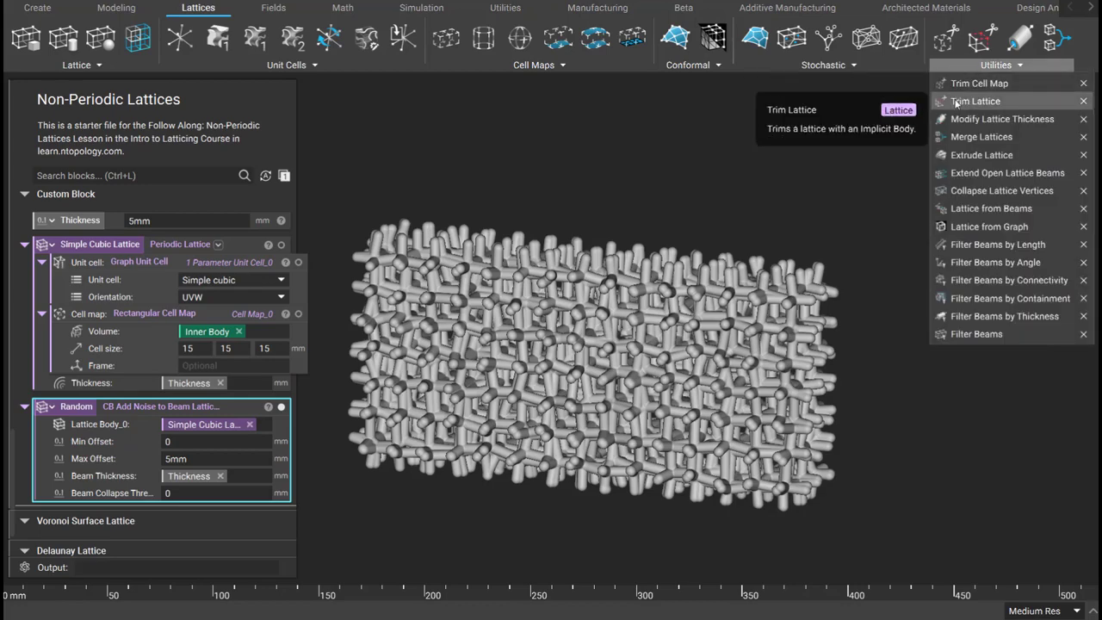
left_click(975, 102)
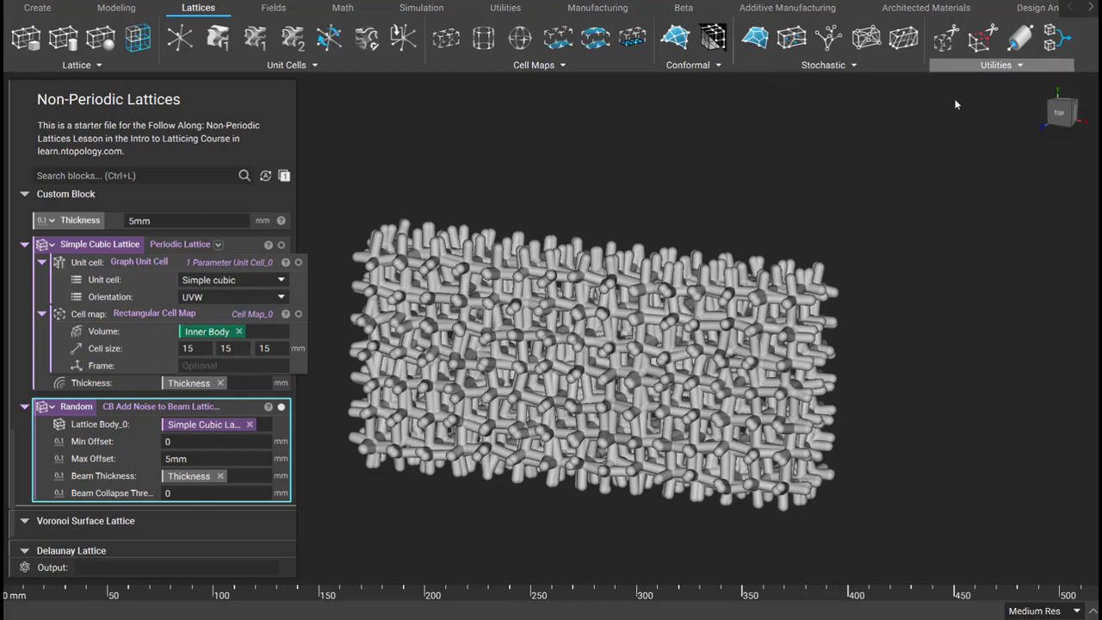
left_click_drag(75, 315, 191, 448)
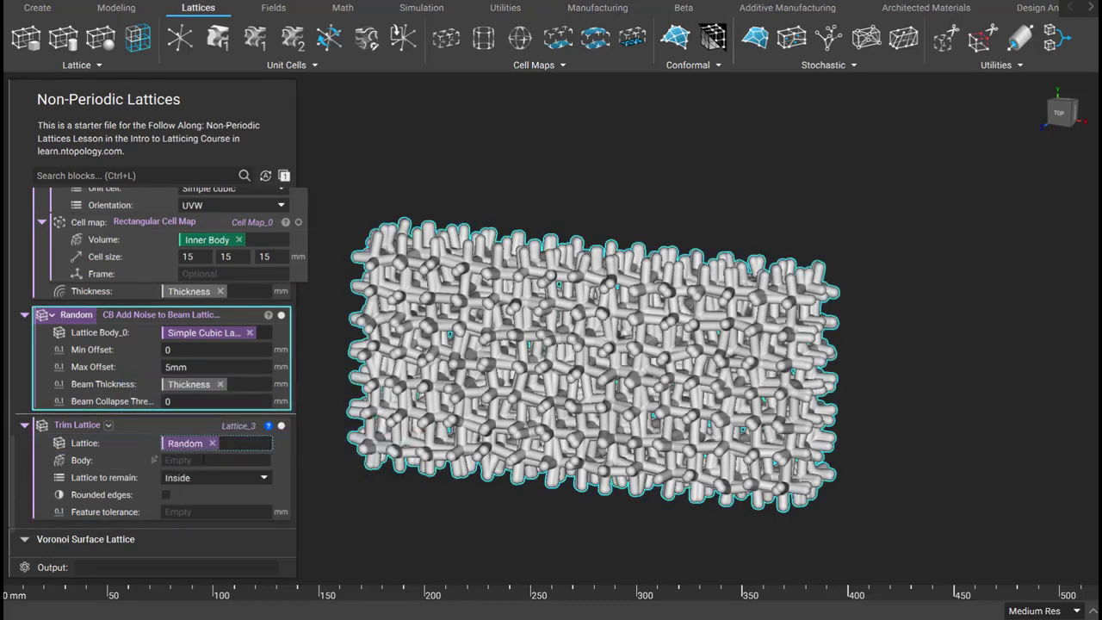
left_click(203, 458)
left_click(203, 475)
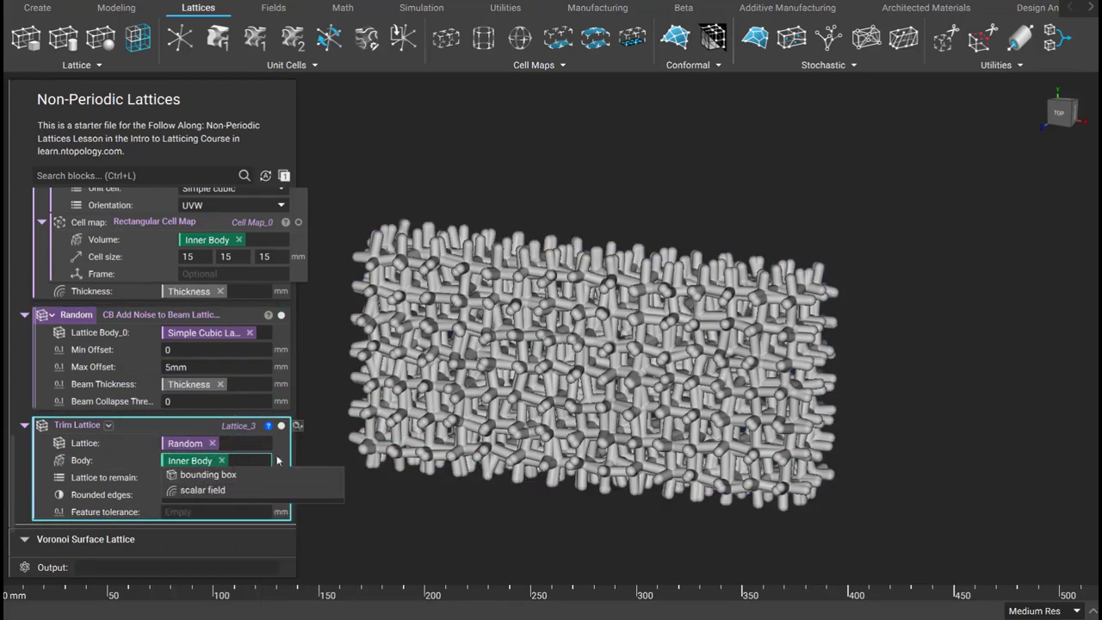
Step: Set the trim's feature tolerance to 0.1 mm and isolate the trimmed lattice for inspection
left_click(173, 512)
type(".1")
key("Return")
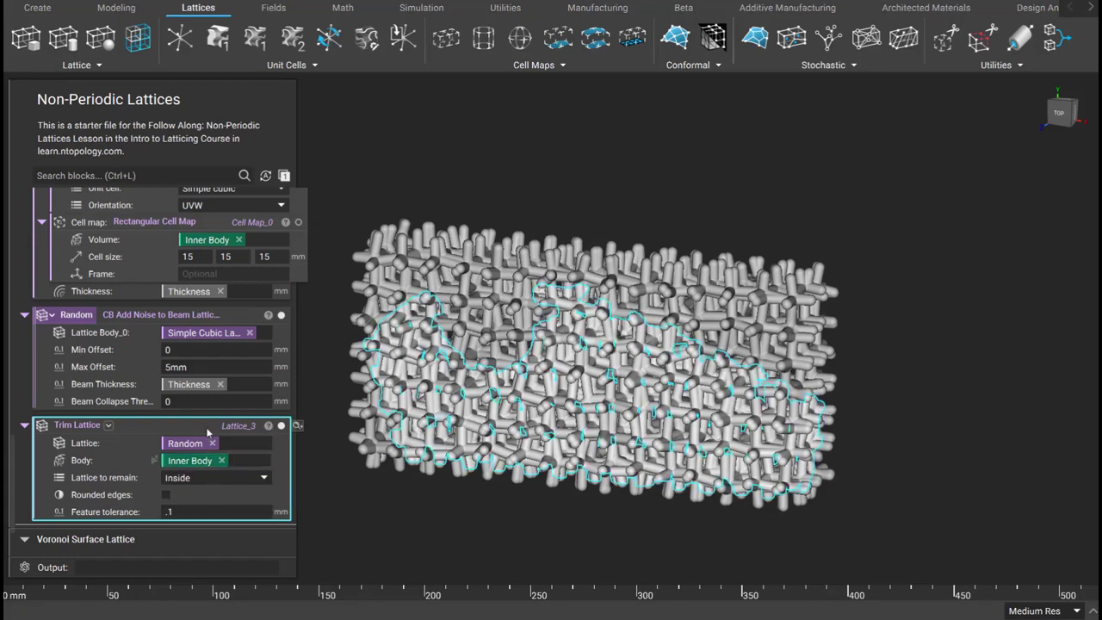
key("i")
right_click_drag(586, 310, 684, 388)
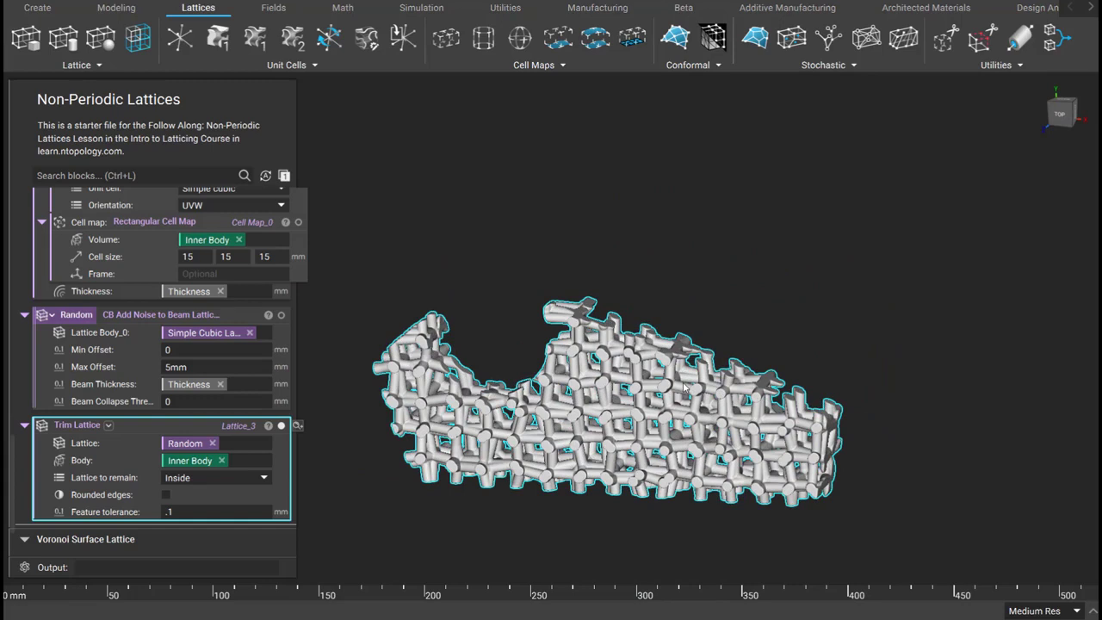
Step: Make the Trim Lattice block a variable named CB Noise Lattice
right_click(127, 425)
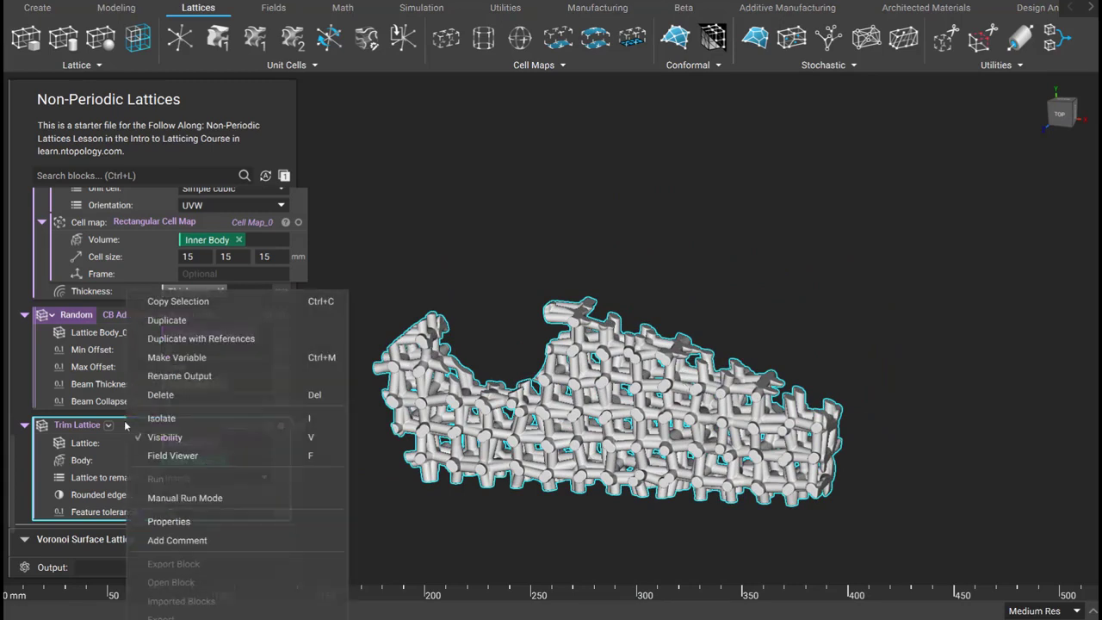
left_click(170, 359)
type("CB Noise Lattice")
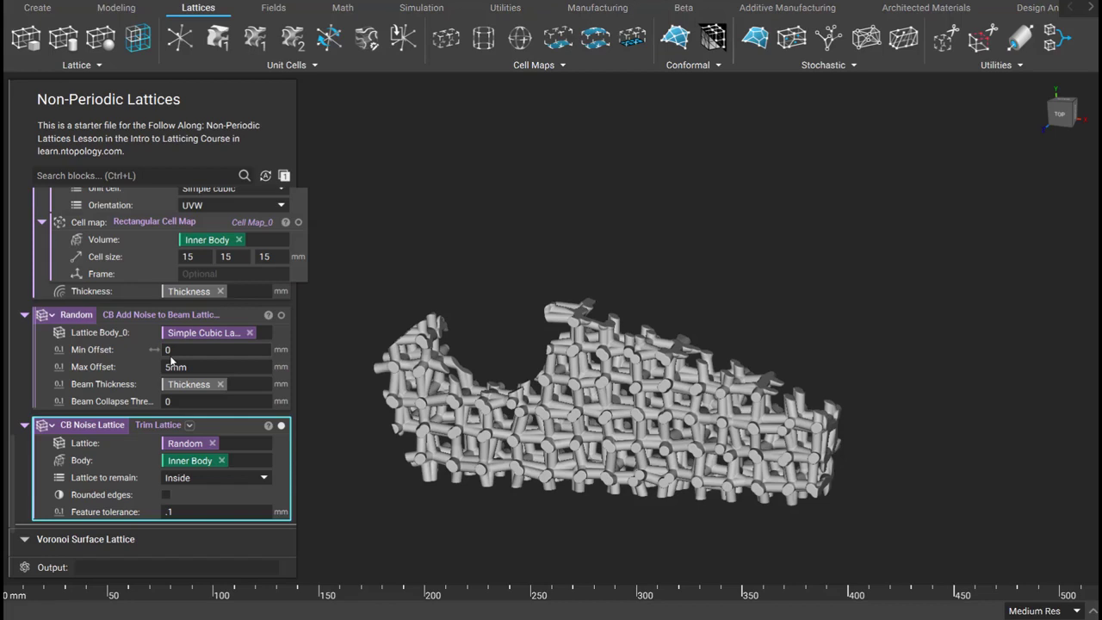
Step: Add a Voronoi Surface Lattice block to the Voronoi Surface Lattice section, with Random Points on Mesh as its seed points
scroll(171, 362, "down", 2)
left_click(125, 472)
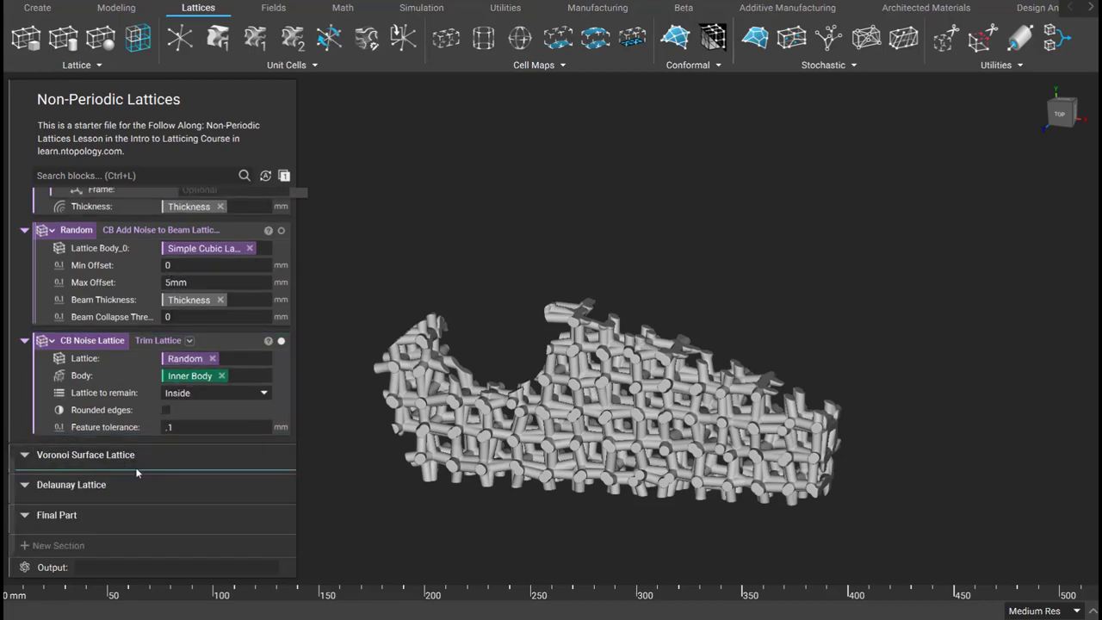
left_click(807, 66)
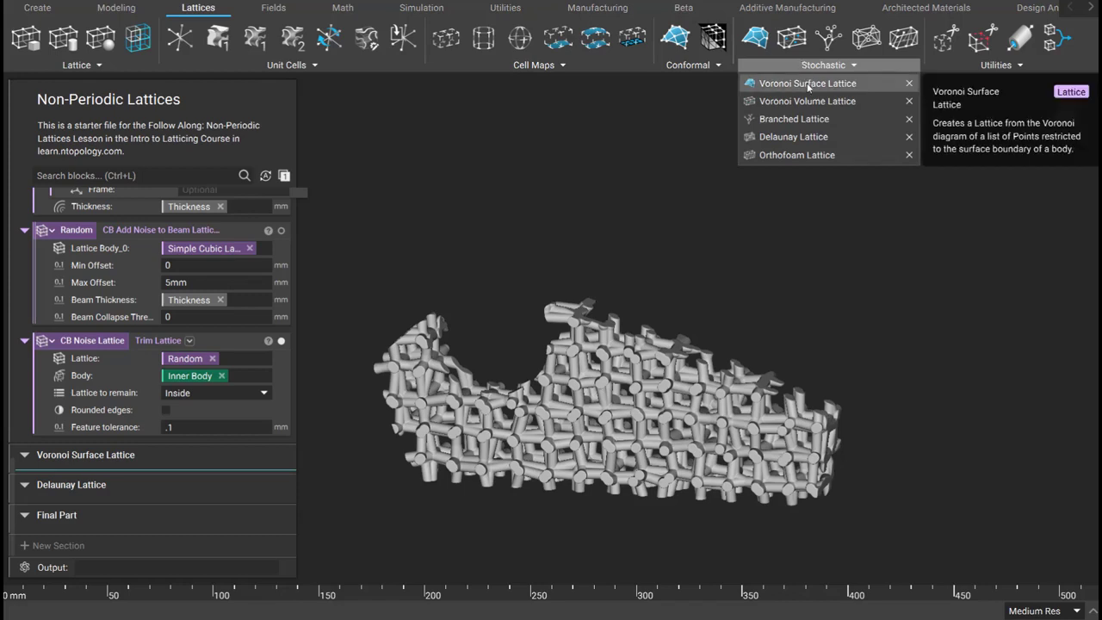
left_click(807, 83)
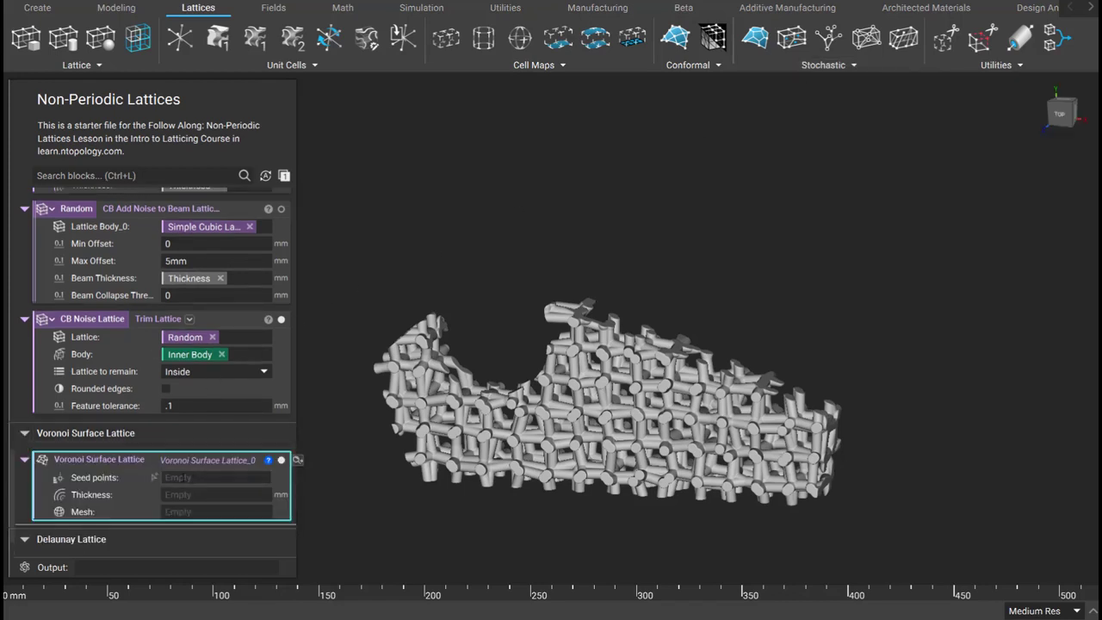
left_click(197, 480)
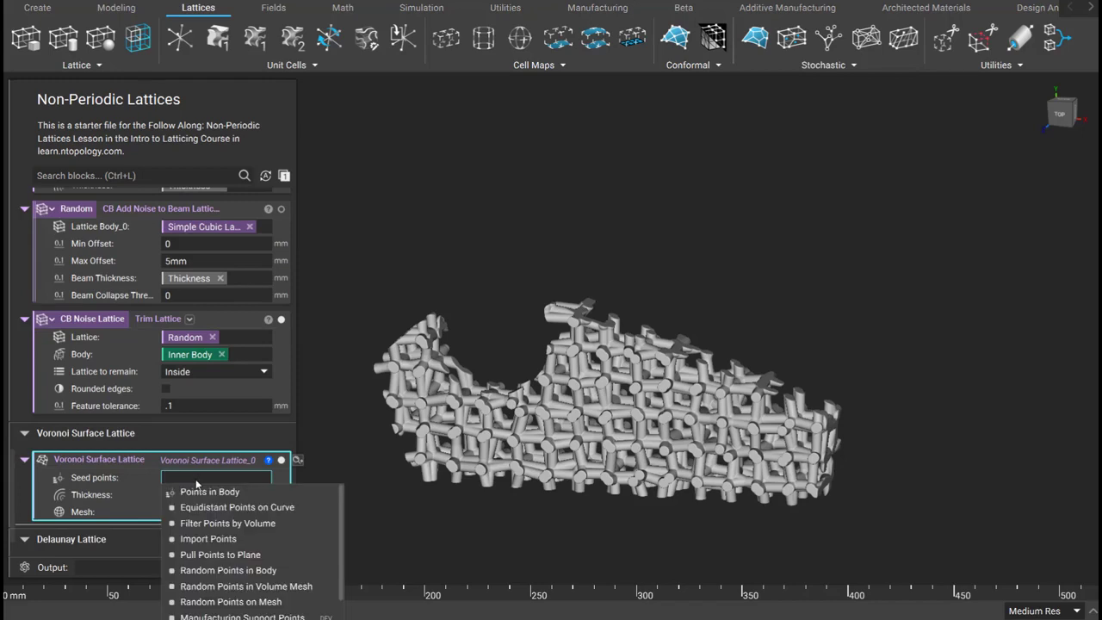
left_click(237, 602)
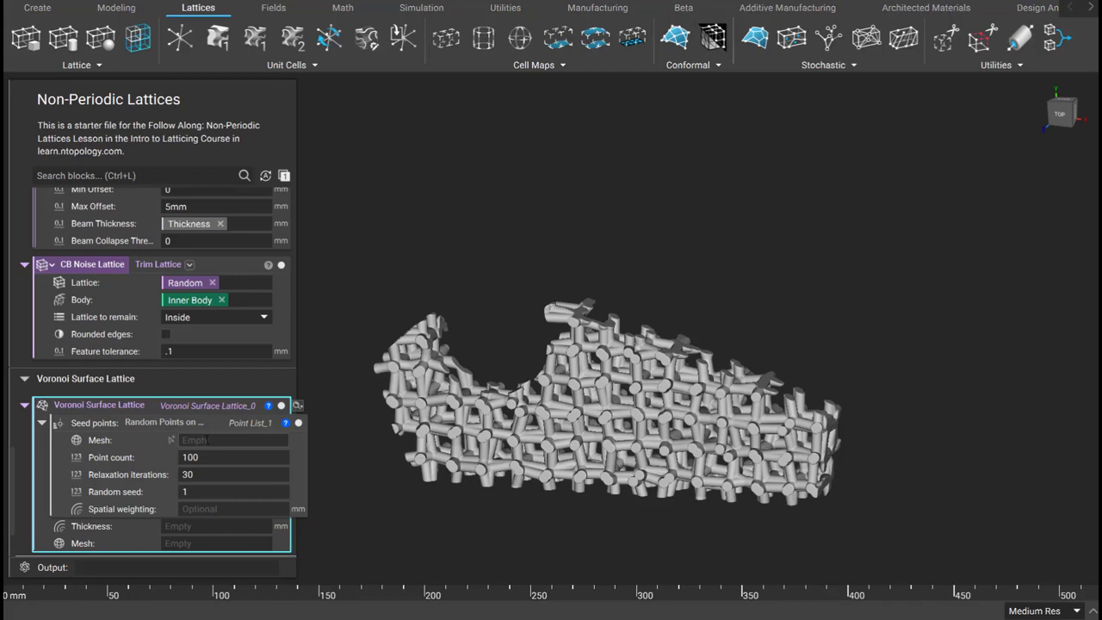
Step: Make the Mesh from CAD Body block nested in the volume mesh a variable named Mesh Inner Body and move it to the Geometry section
scroll(209, 440, "up", 10)
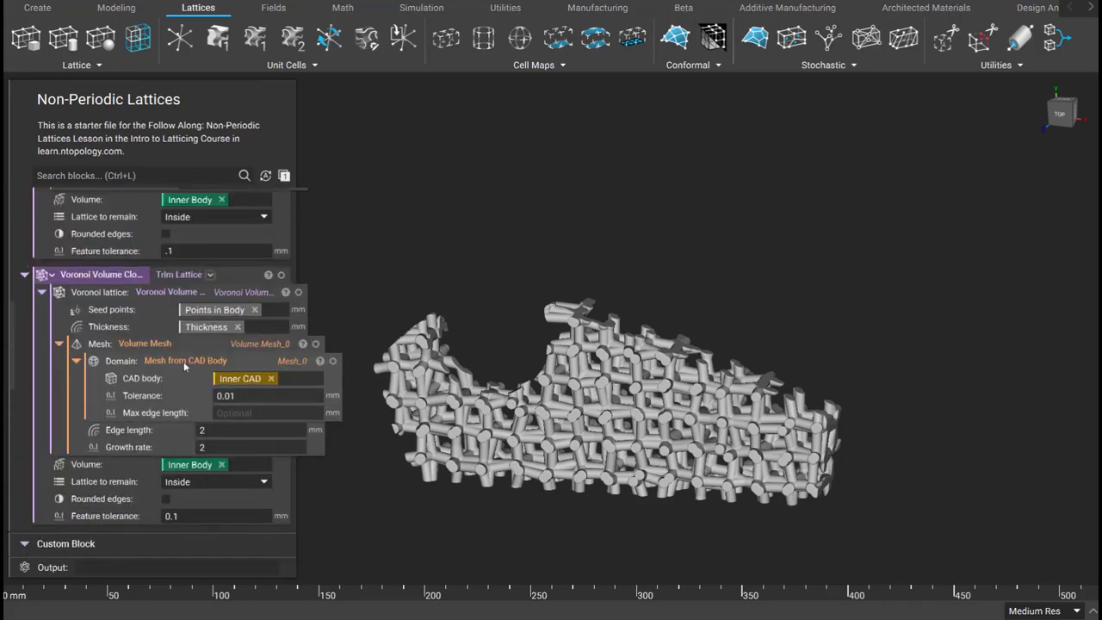
right_click(183, 361)
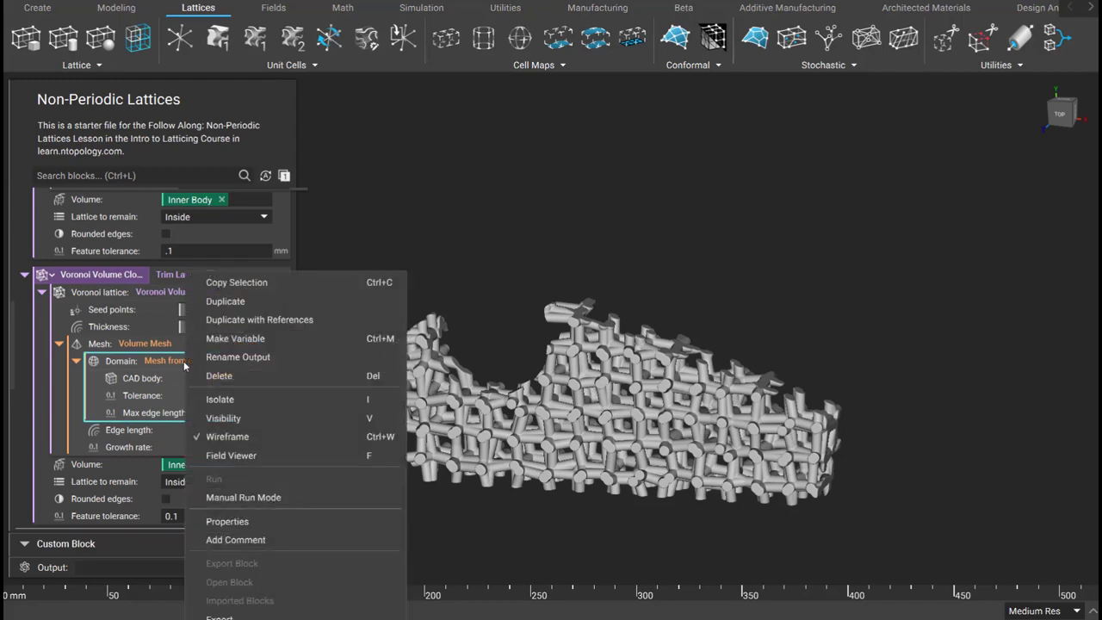
left_click(229, 339)
type("Mesh Inner Body")
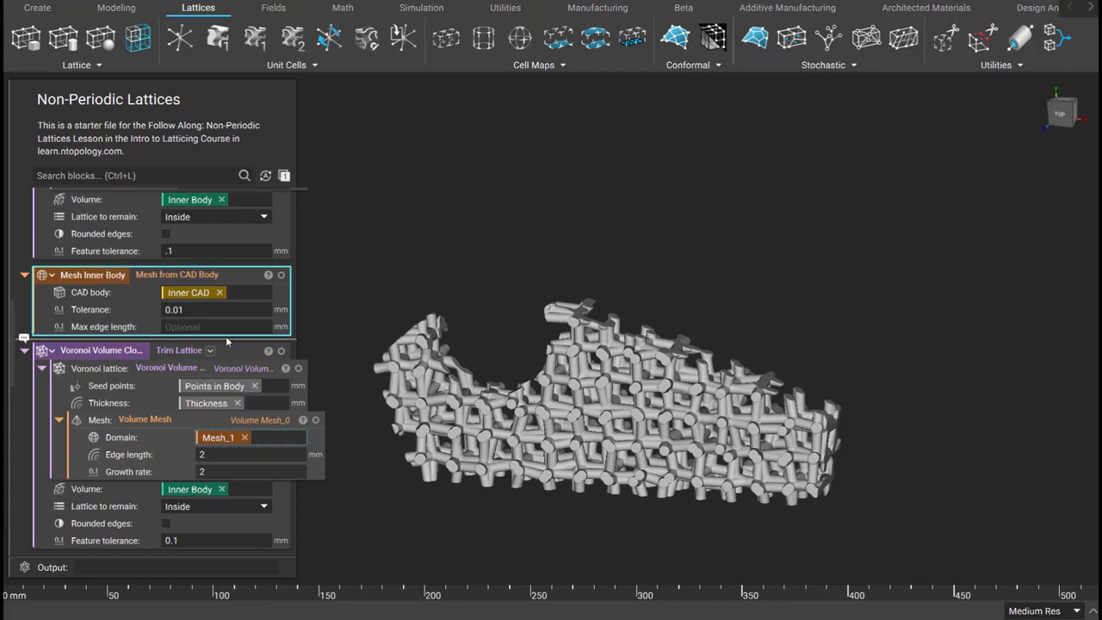
key("Return")
left_click_drag(86, 275, 93, 441)
left_click(348, 260)
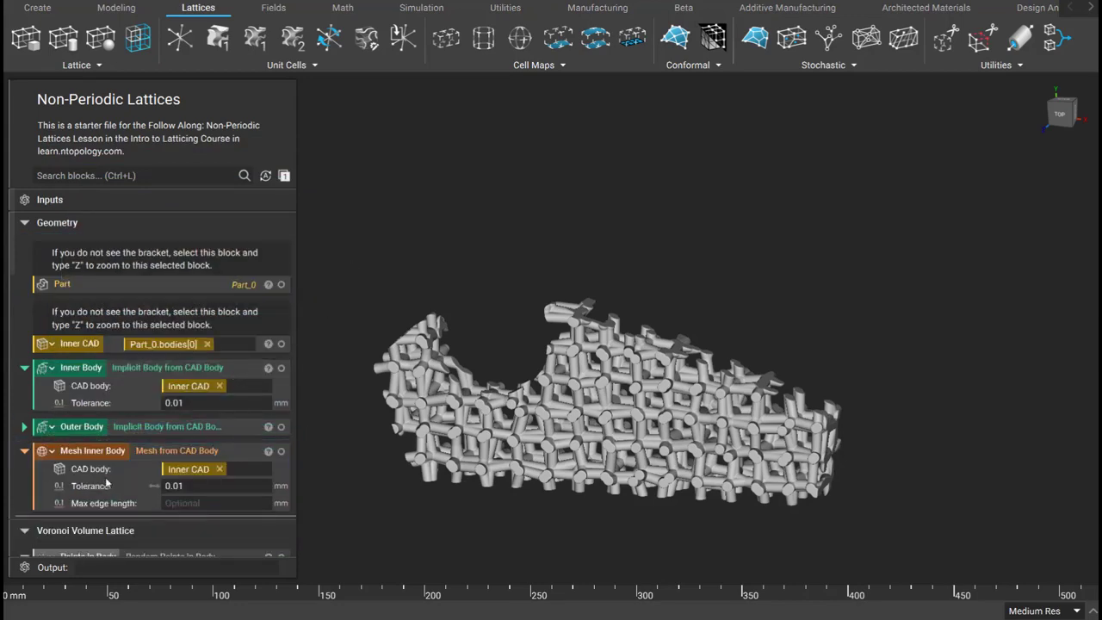
Step: Set Mesh Inner Body as the mesh of the Random Points on Mesh block in the Voronoi Surface Lattice section
scroll(119, 388, "down", 15)
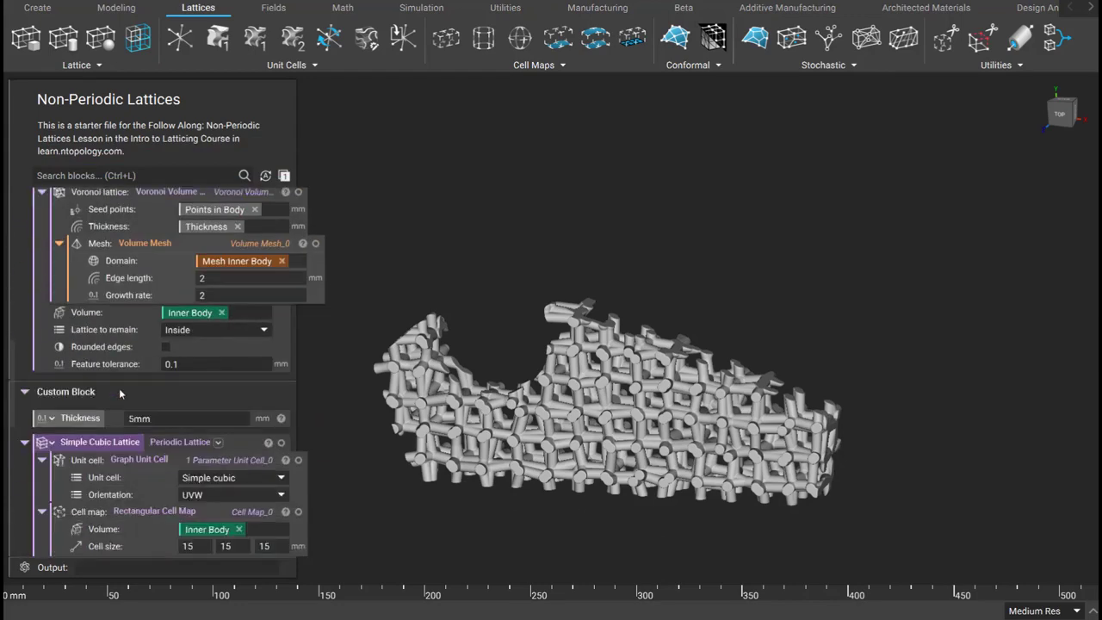
left_click(211, 355)
left_click(214, 369)
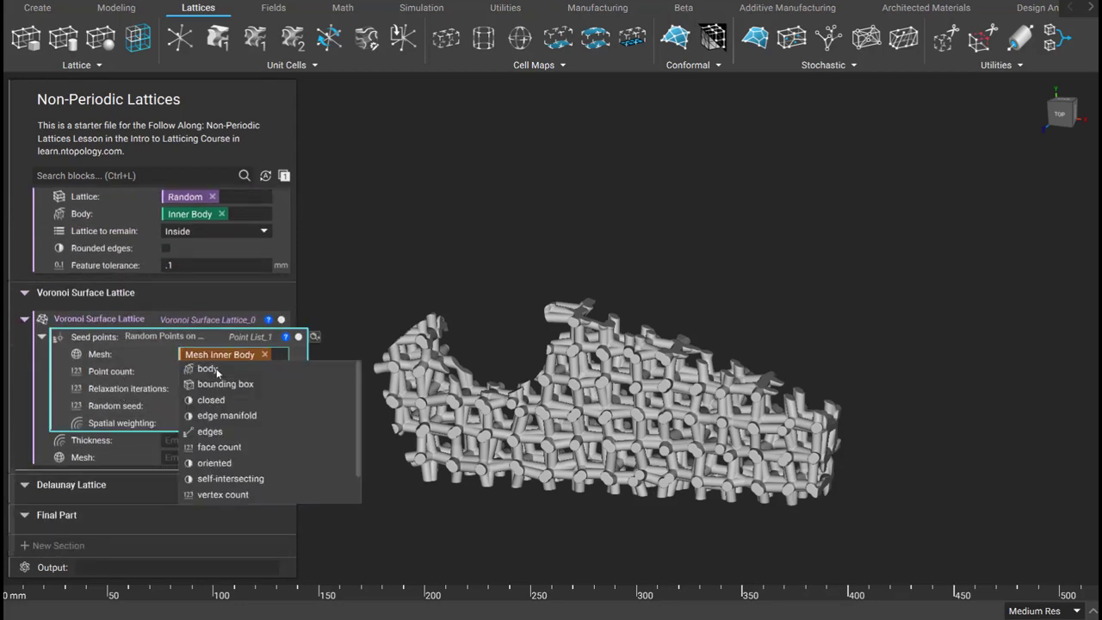
left_click(153, 368)
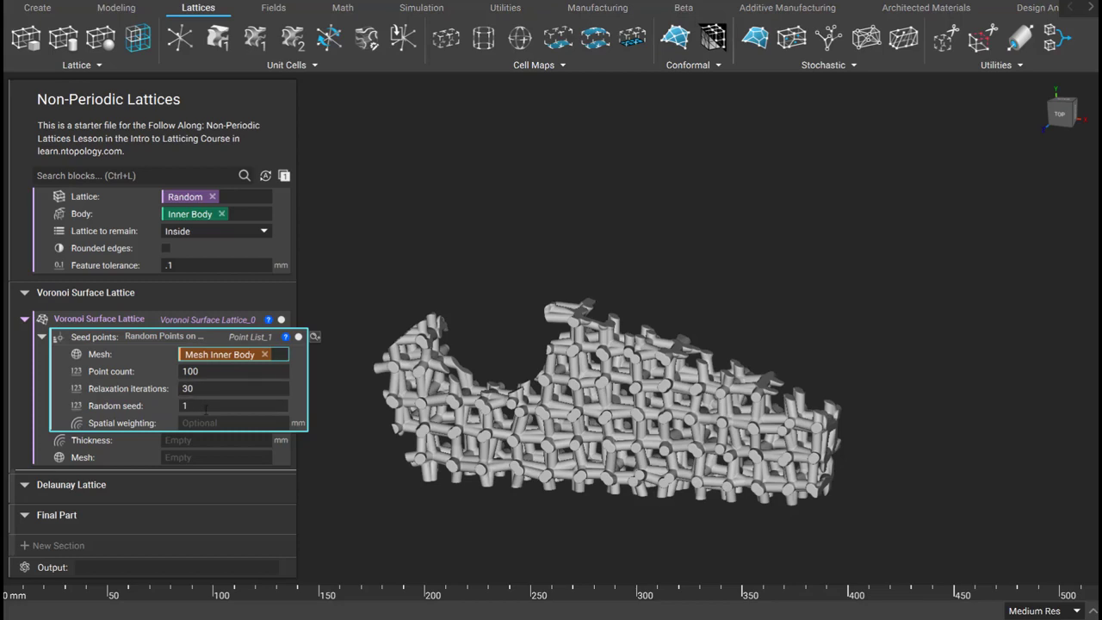
Step: Assign the Thickness variable as the Voronoi Surface Lattice block's thickness and Mesh Inner Body as its mesh
left_click(201, 439)
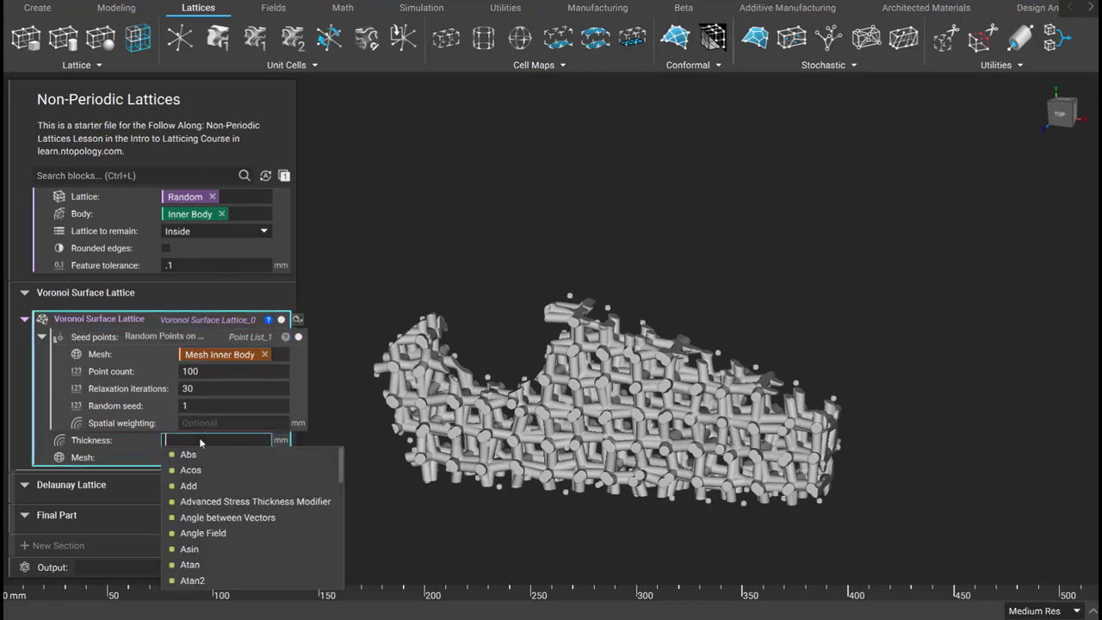
type("thick")
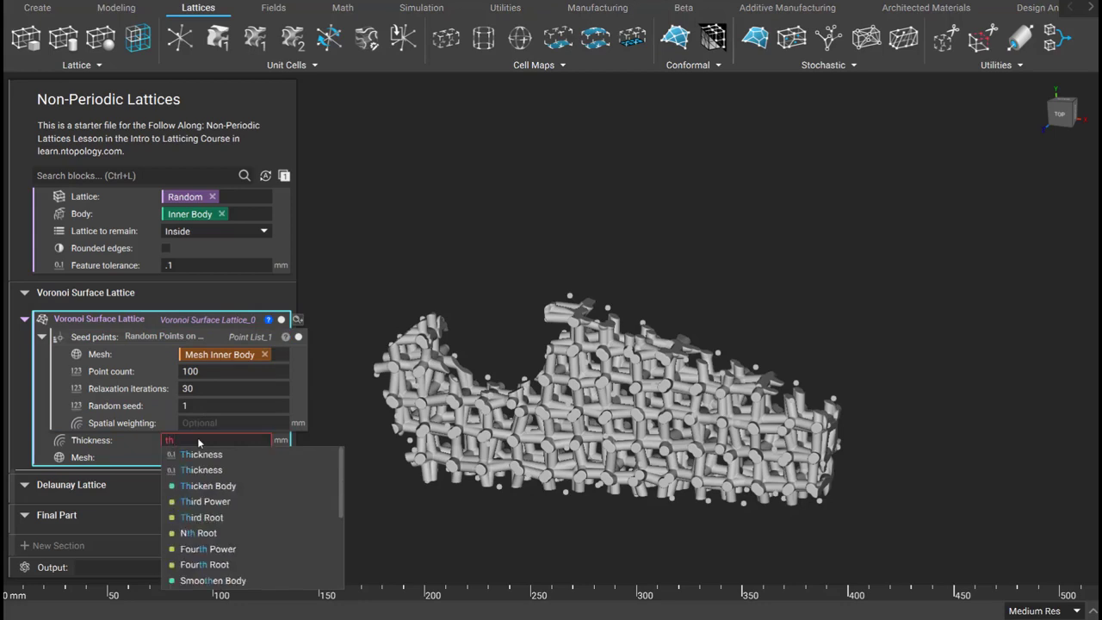
left_click(200, 455)
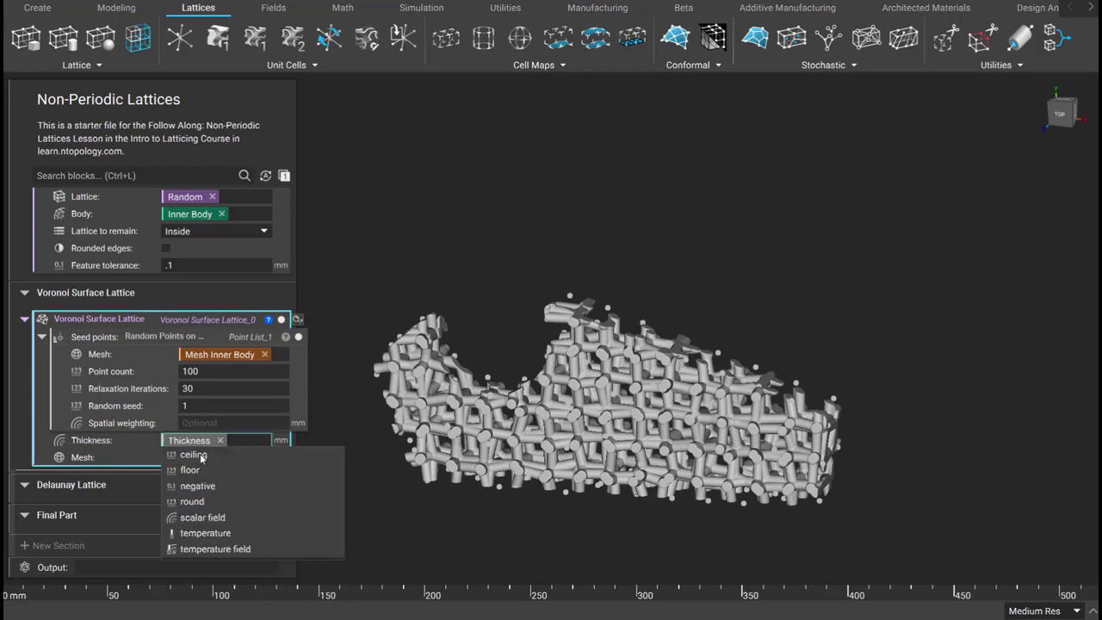
key("Tab")
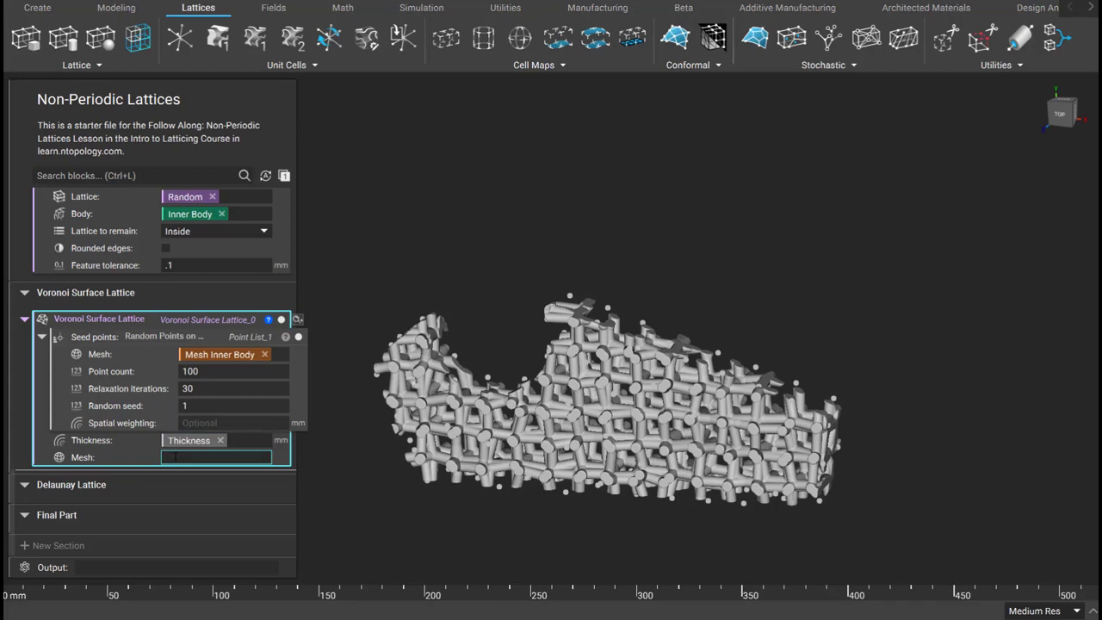
left_click(193, 471)
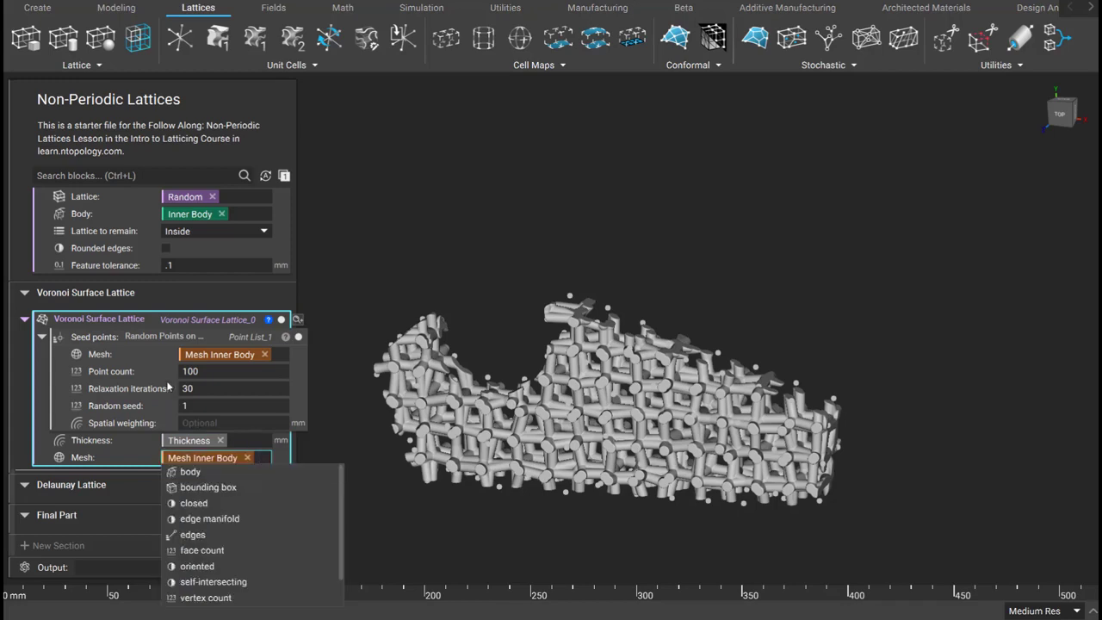
left_click(366, 272)
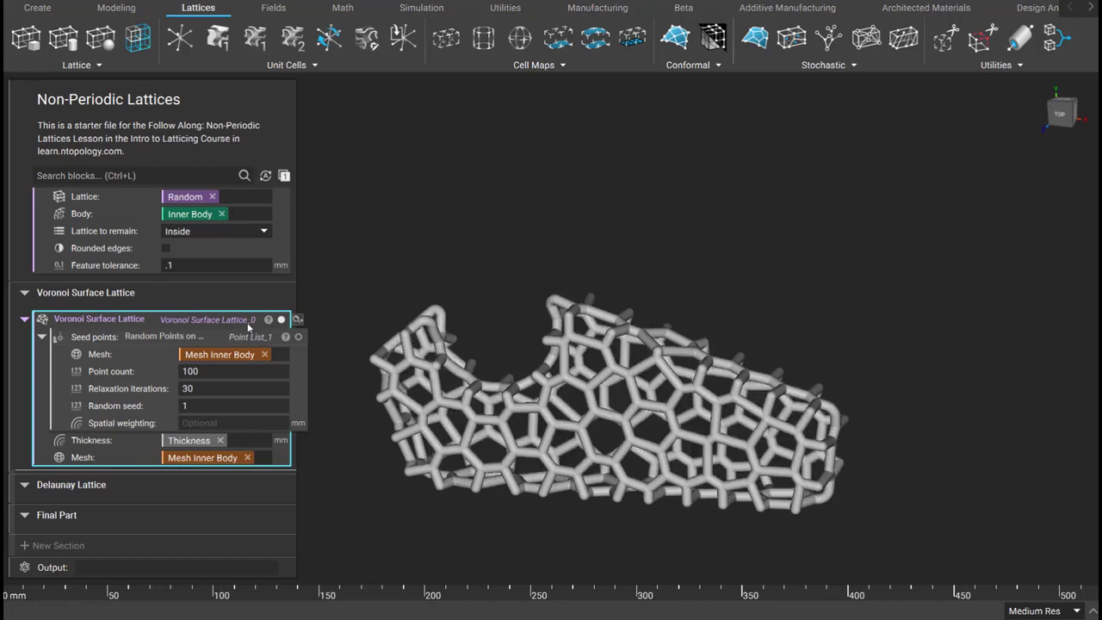
Step: Check the surface lattice against its seed points and make its block a variable named Voronoi Surface Lattice
right_click_drag(607, 261, 668, 89)
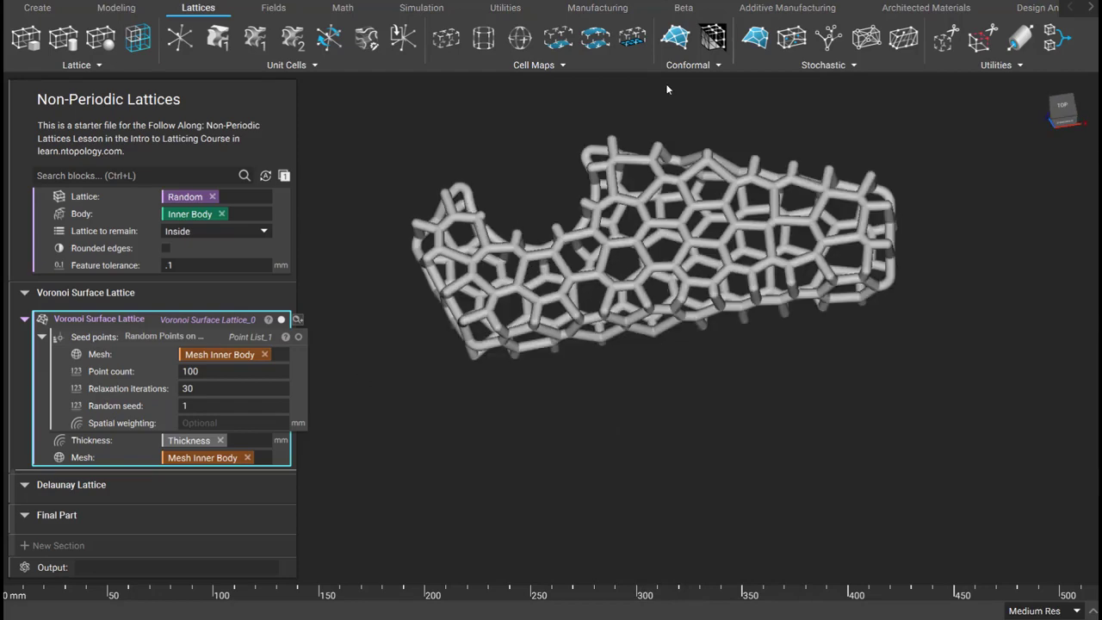
right_click_drag(668, 89, 607, 275)
left_click(297, 337)
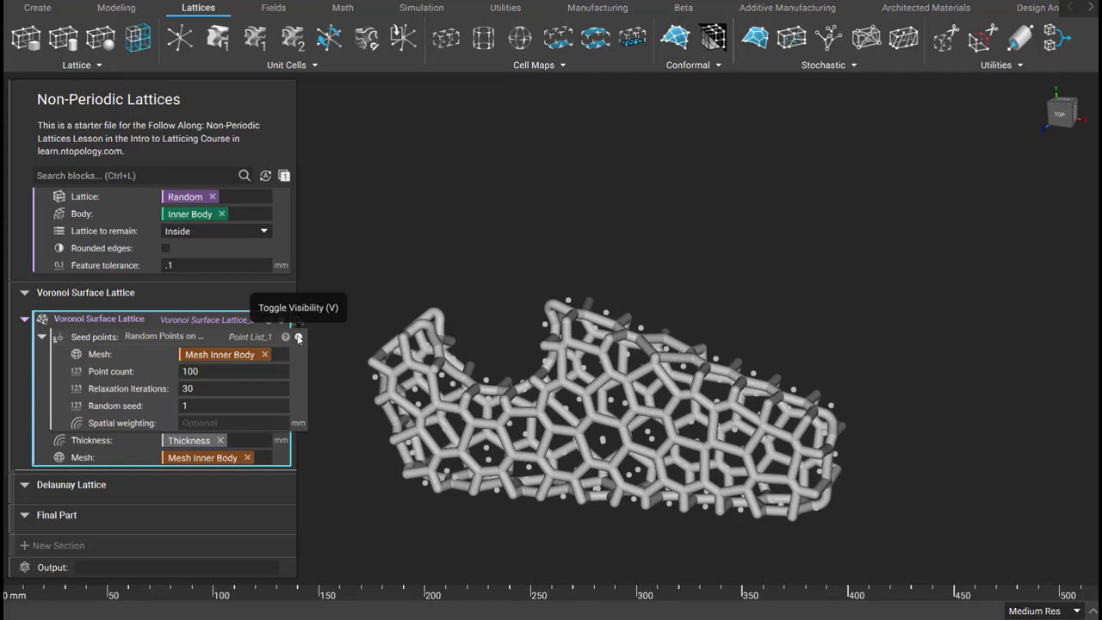
left_click(298, 338)
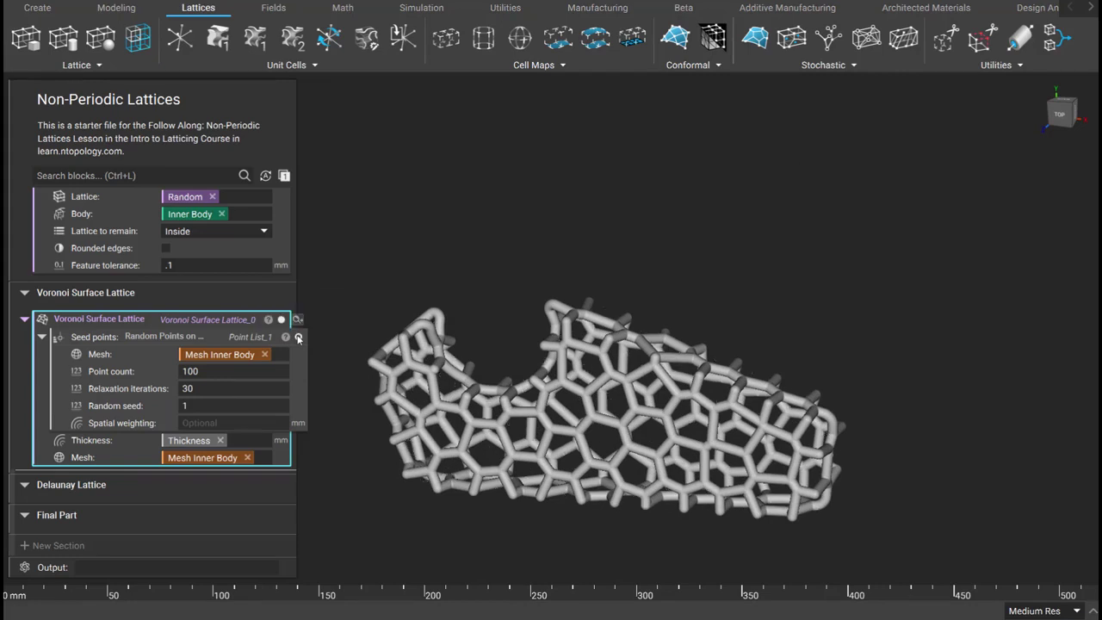
right_click(97, 318)
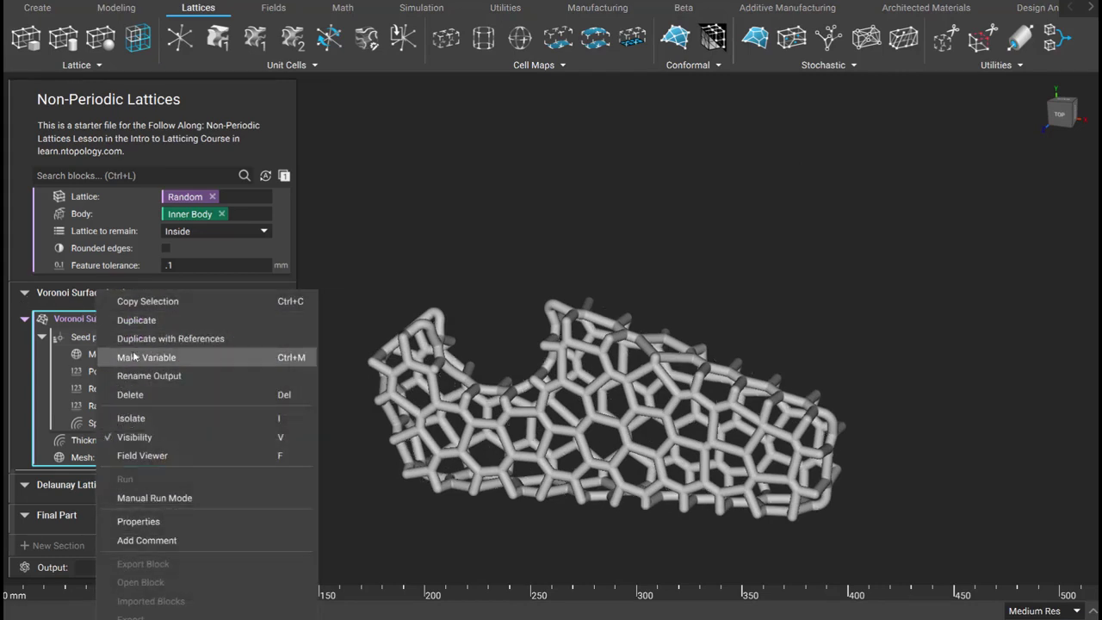
left_click(132, 357)
type("V")
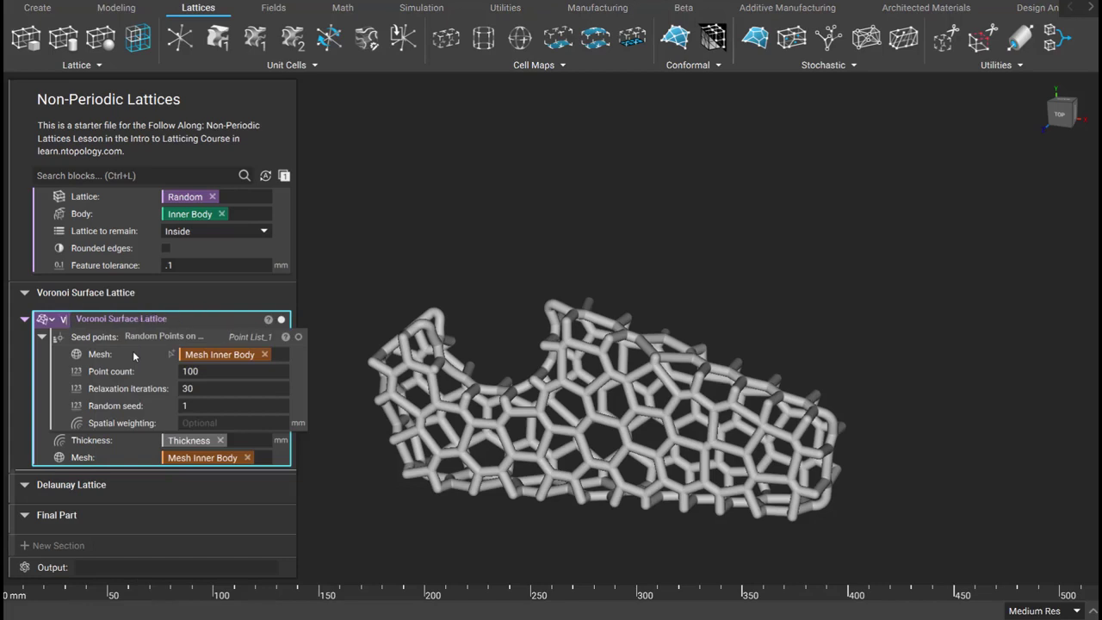
type("oronoi Sur")
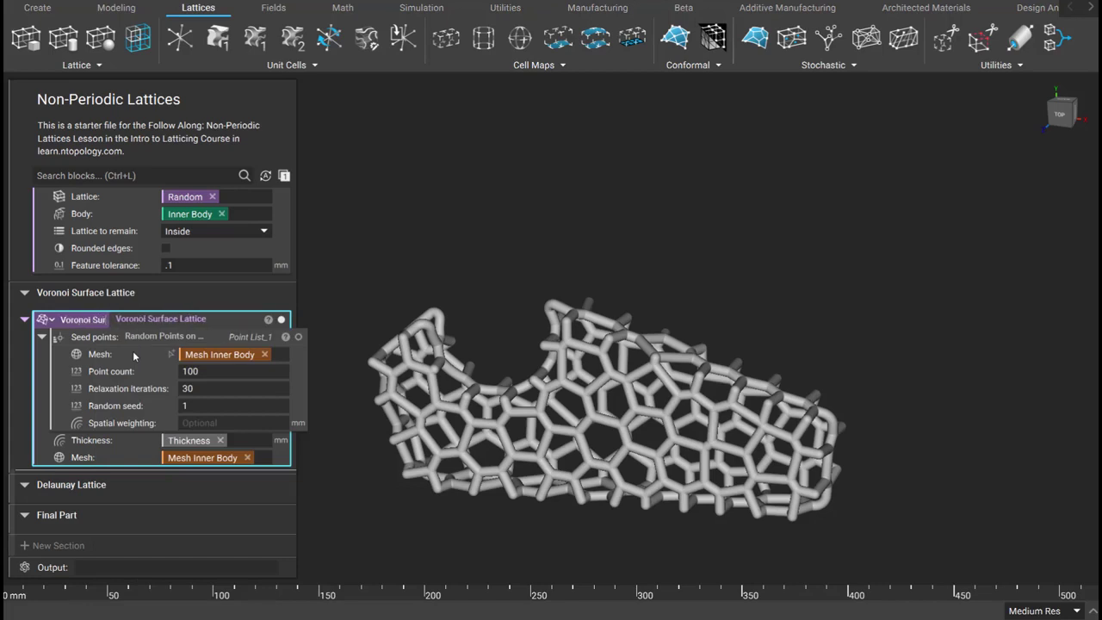
type("face Lattice")
key("Return")
Step: Add a Delaunay Lattice block to the Delaunay Lattice section and replace its default point list with Points in Body as the vertices
left_click(71, 505)
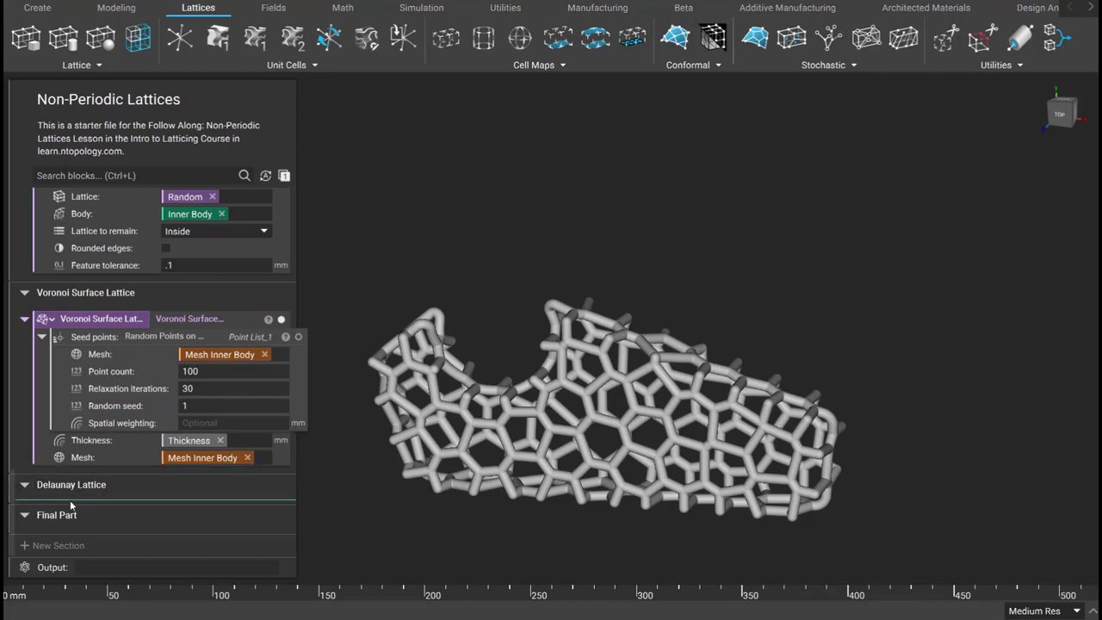
left_click(797, 67)
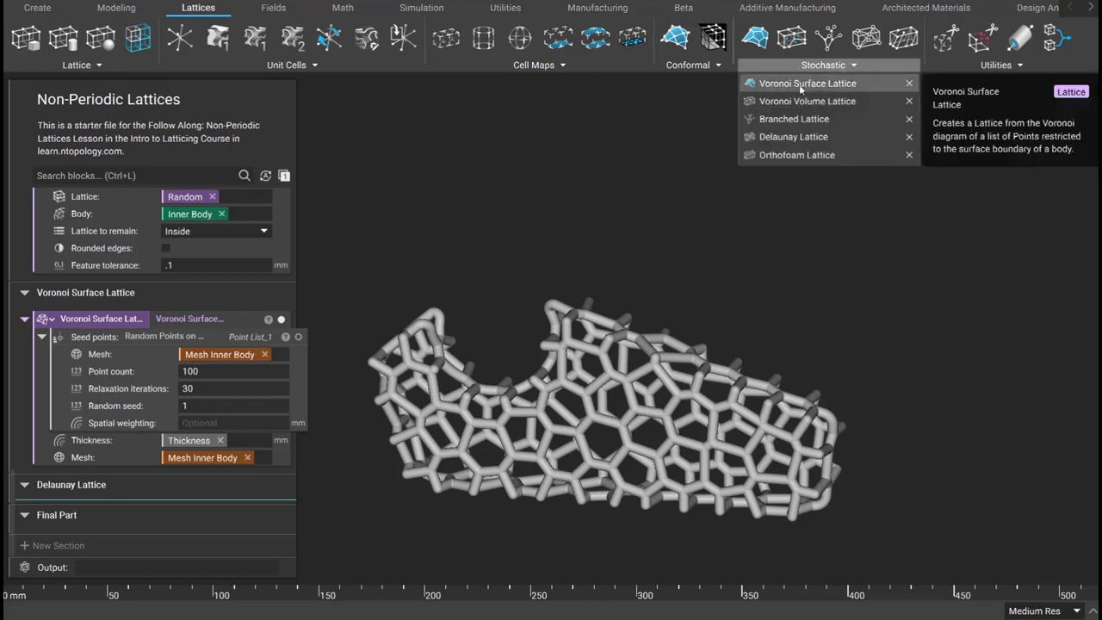
left_click(774, 139)
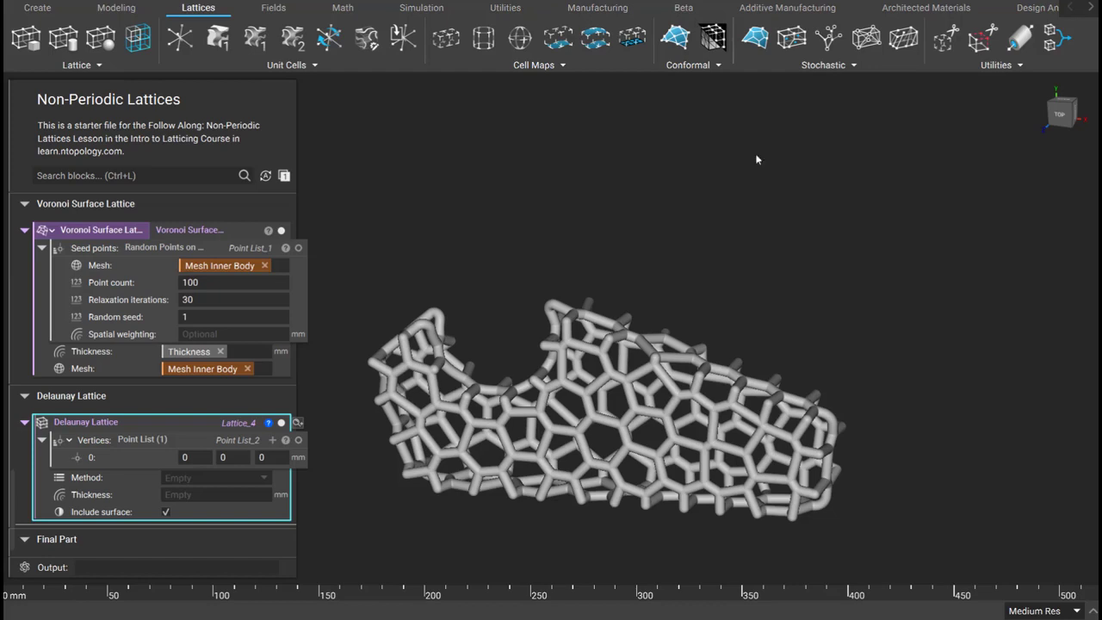
left_click(196, 441)
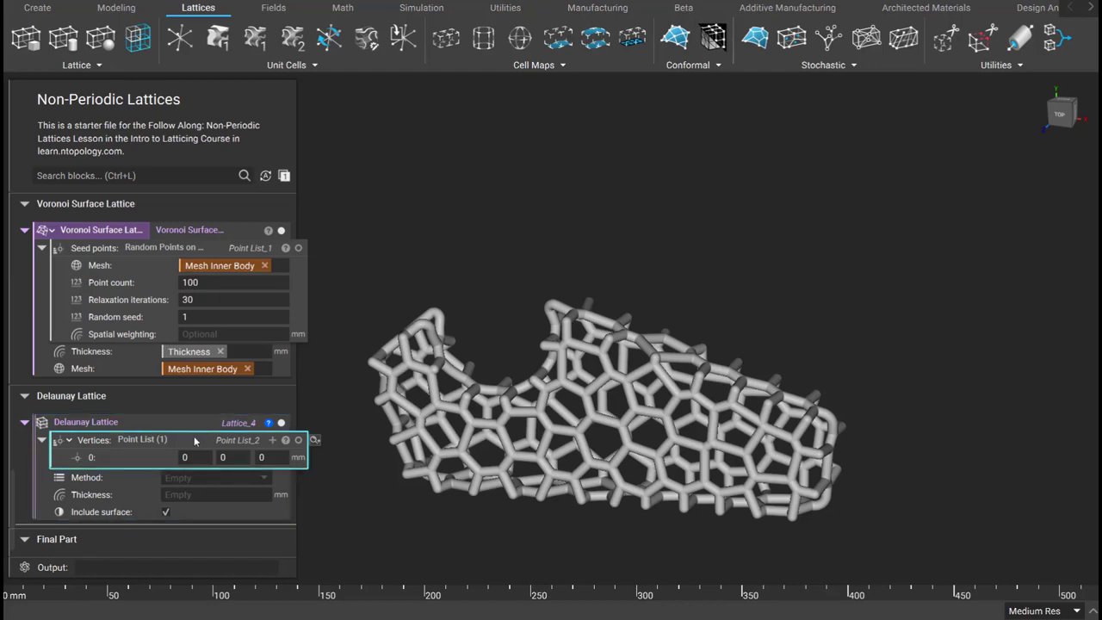
key("Delete")
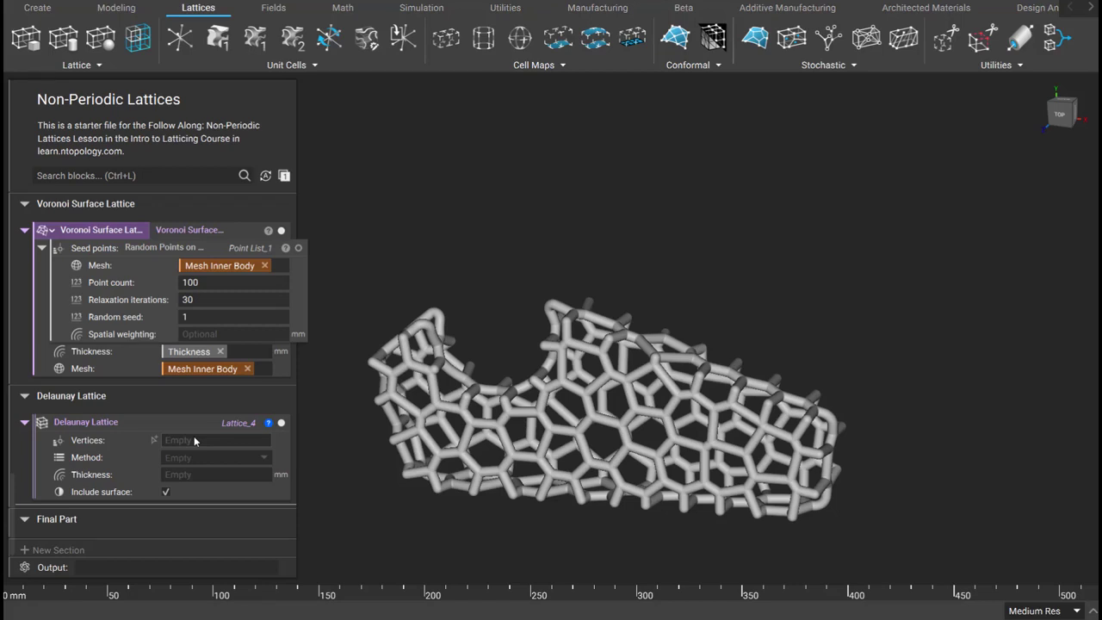
left_click(195, 439)
left_click(201, 470)
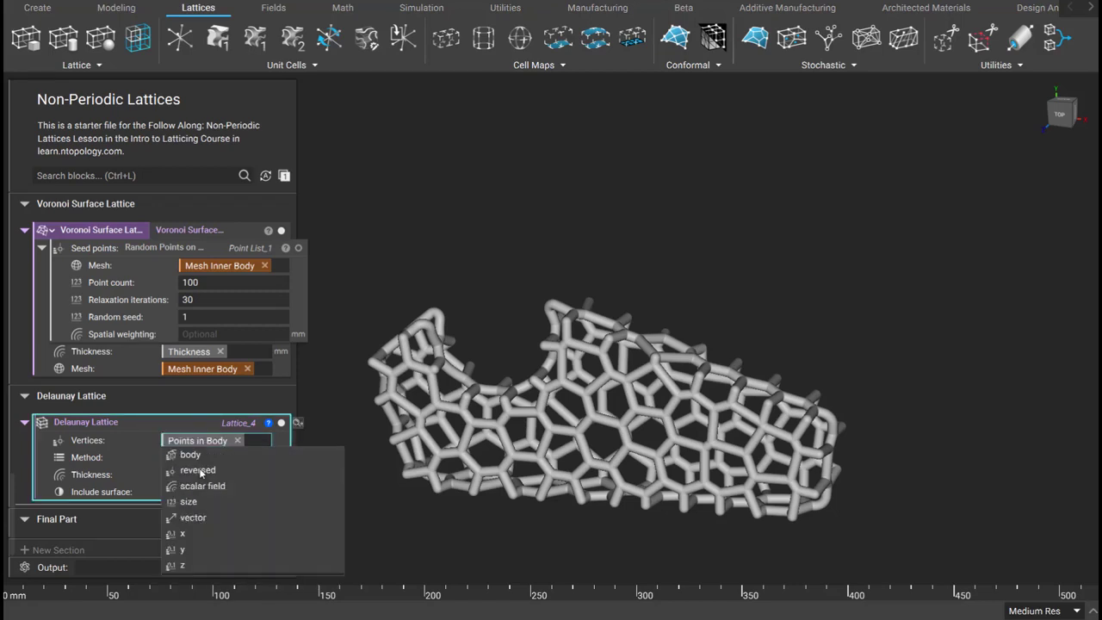
left_click(159, 462)
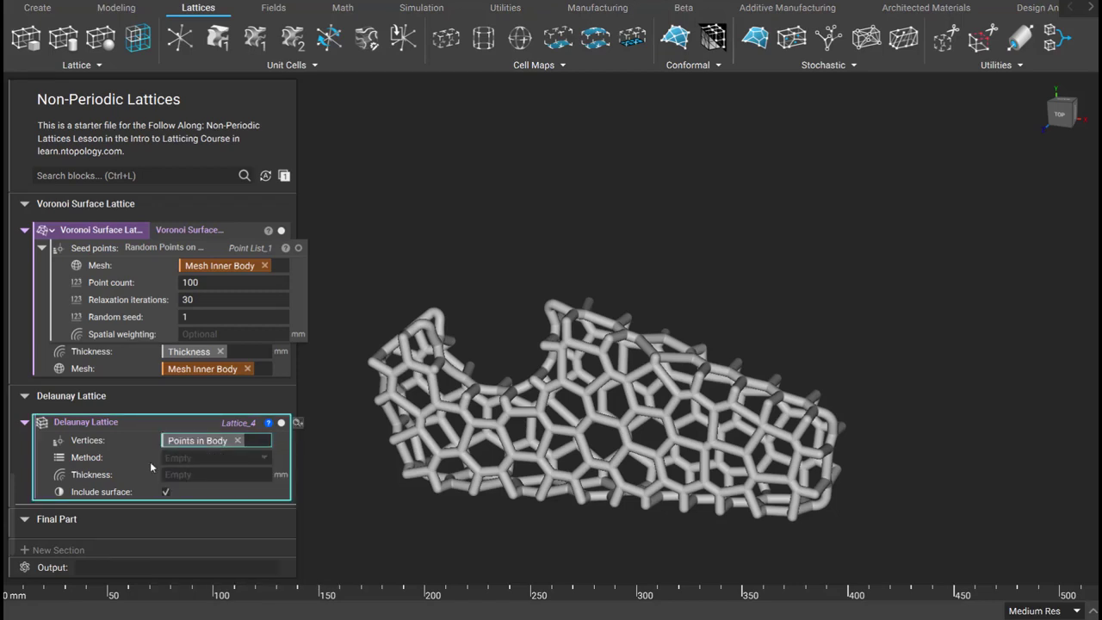
Step: Set the Delaunay Lattice block's method to Mesh Edges and its thickness to the Thickness variable
left_click(175, 459)
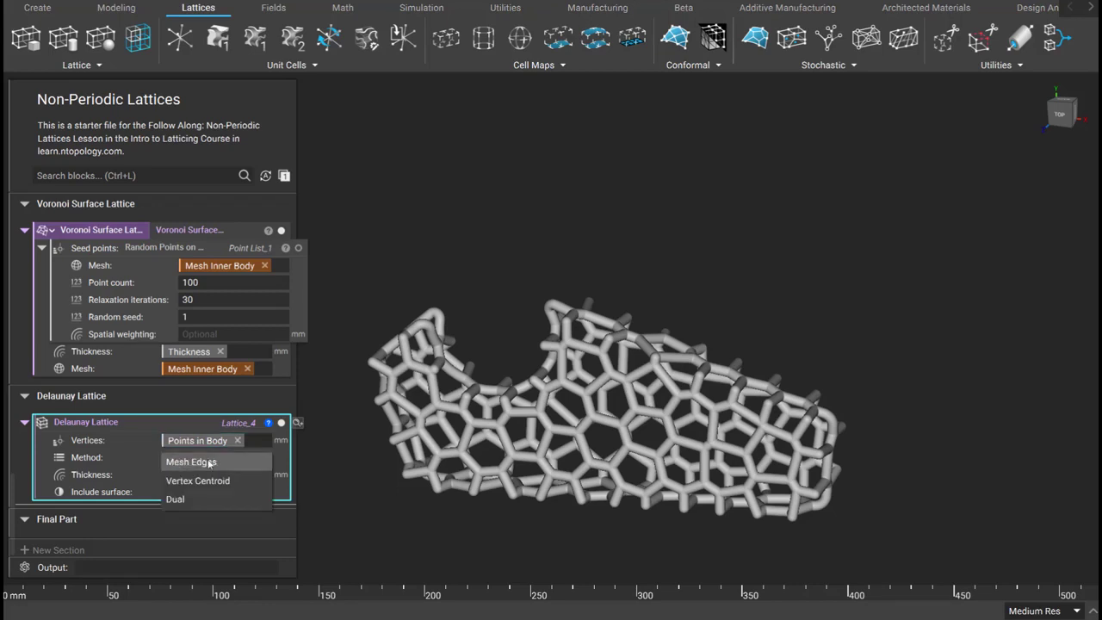
left_click(209, 463)
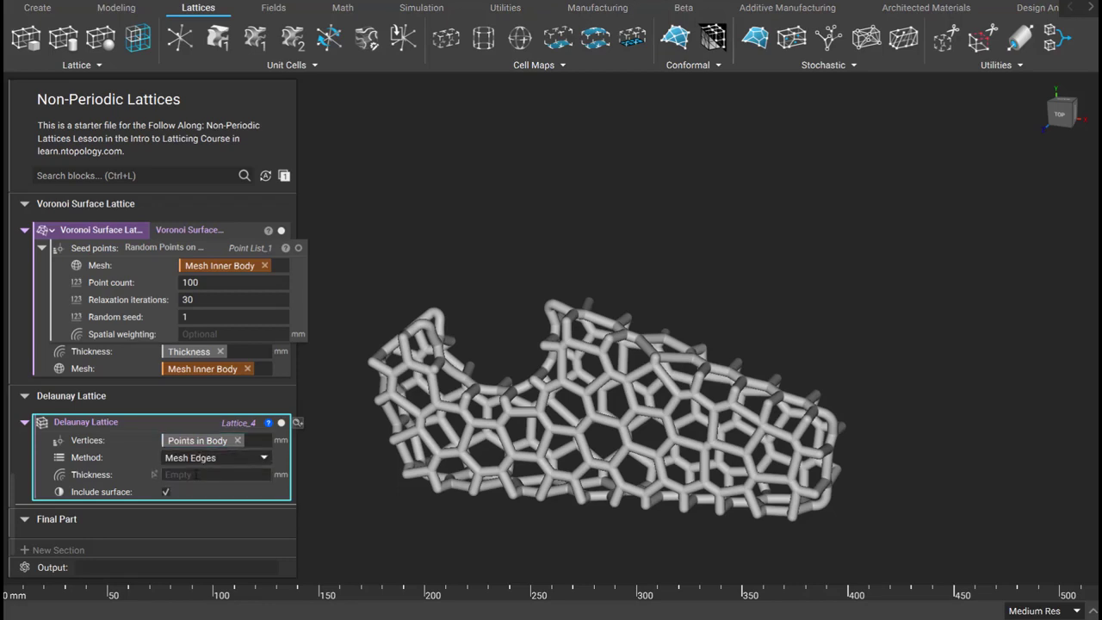
left_click(197, 476)
type("th")
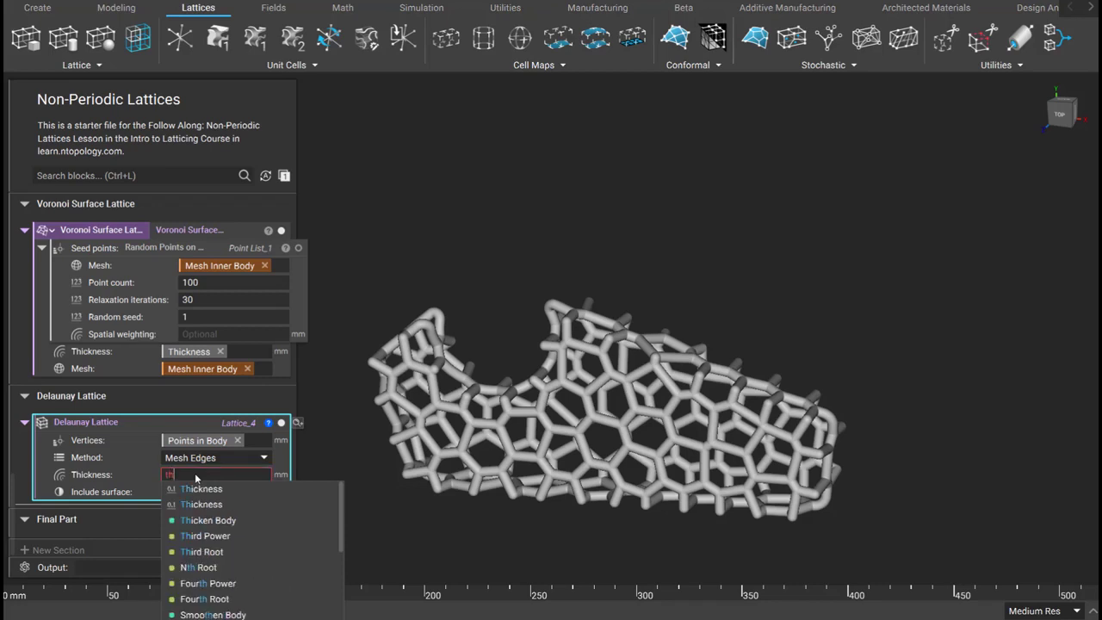
left_click(195, 489)
key("Escape")
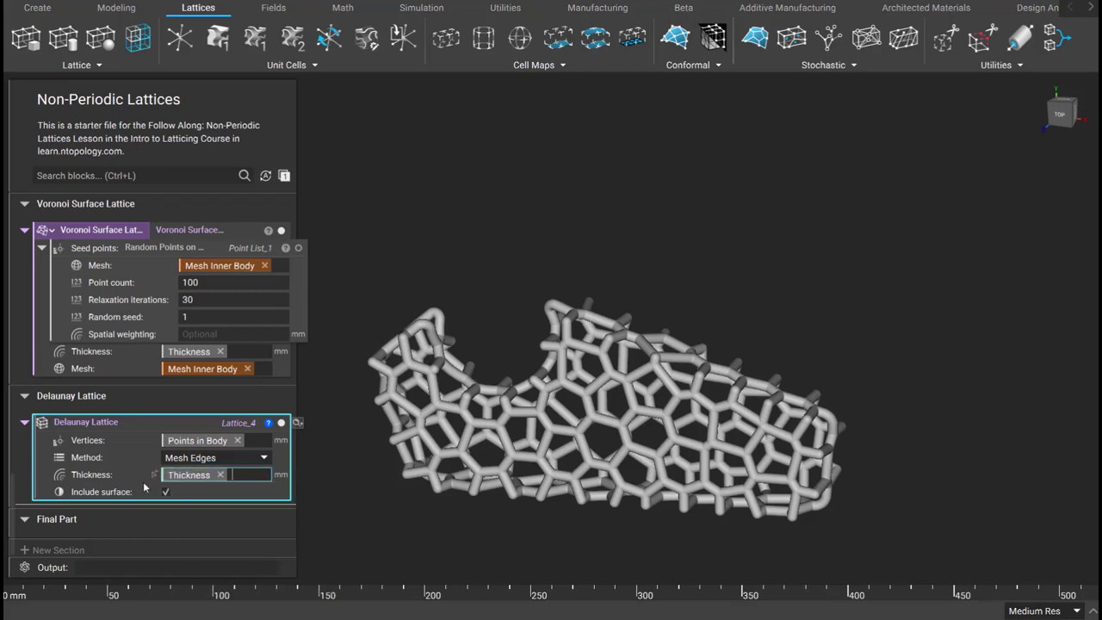
left_click(323, 428)
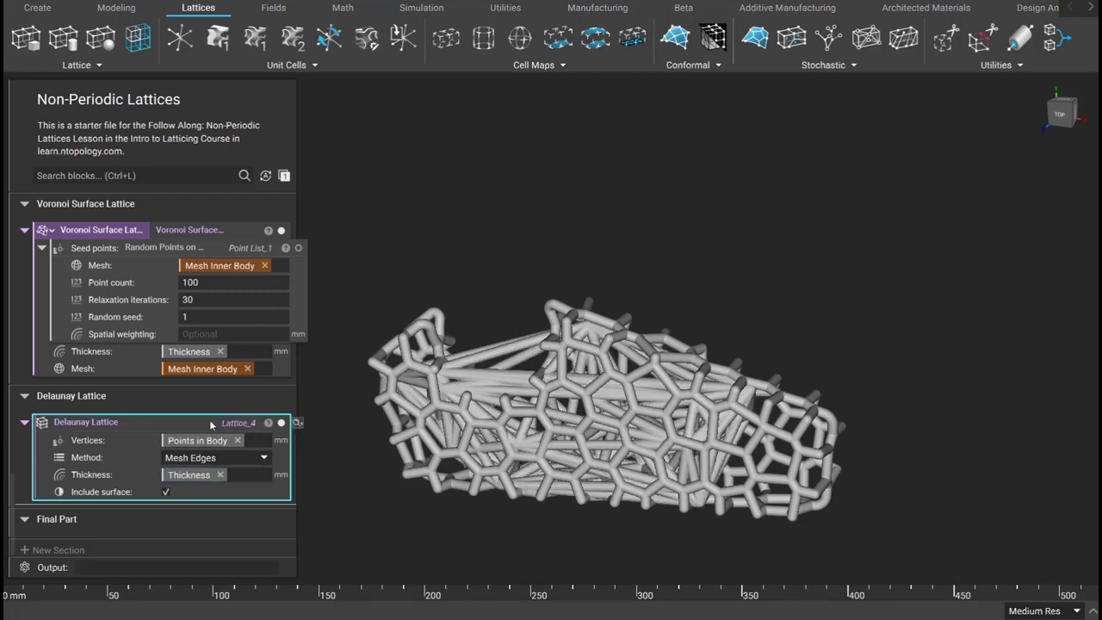
Step: Isolate the Delaunay lattice for inspection and make its block a variable named Delaunay Lattice
key("i")
right_click_drag(607, 388, 621, 421)
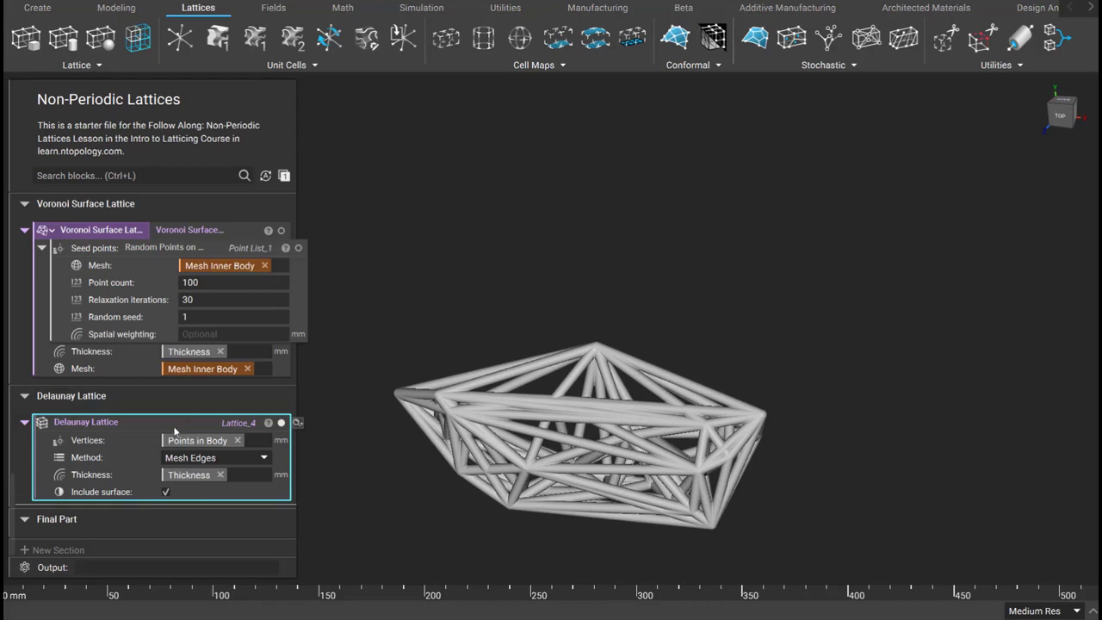
right_click(210, 419)
left_click(261, 358)
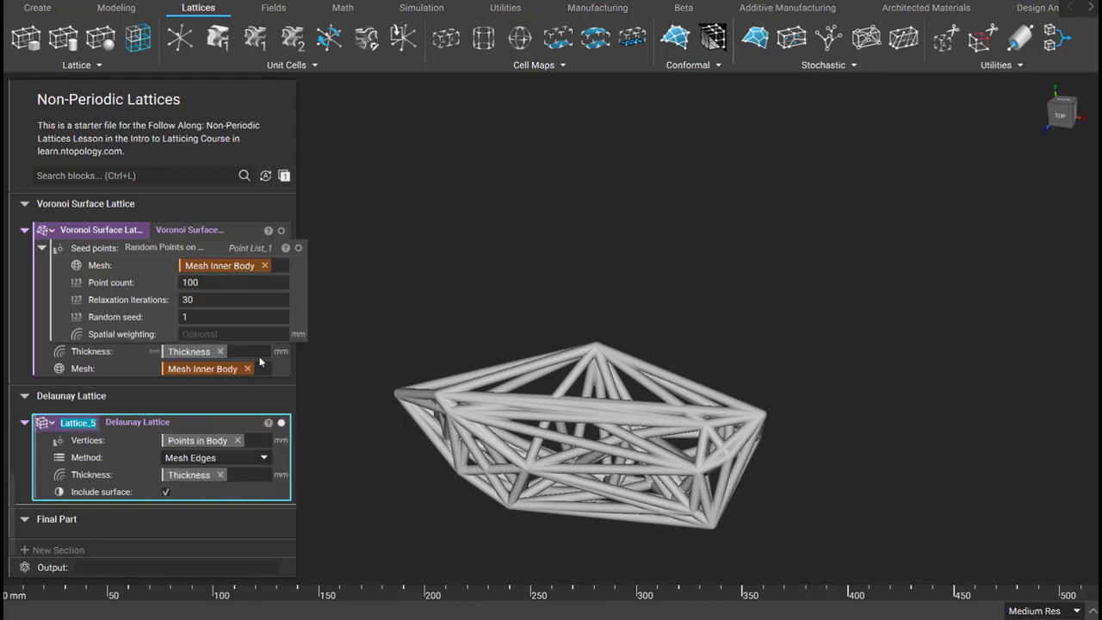
type("Delaunay Lattice")
key("Return")
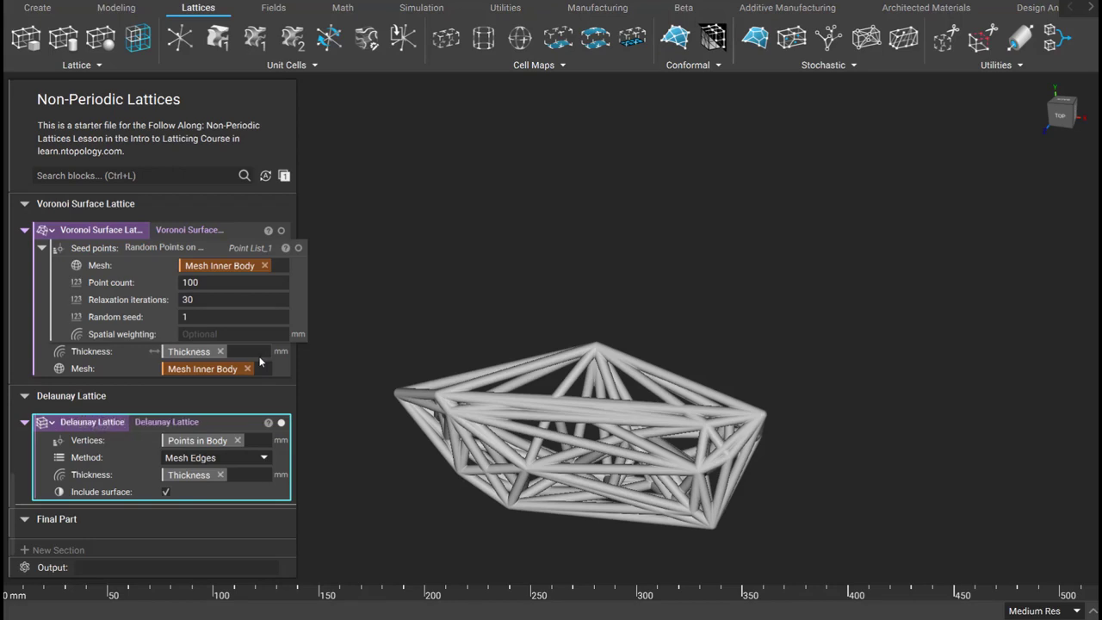
Step: Add a Boolean Intersect block to the Final Part section with Delaunay Lattice and Inner Body as its bodies
left_click(106, 531)
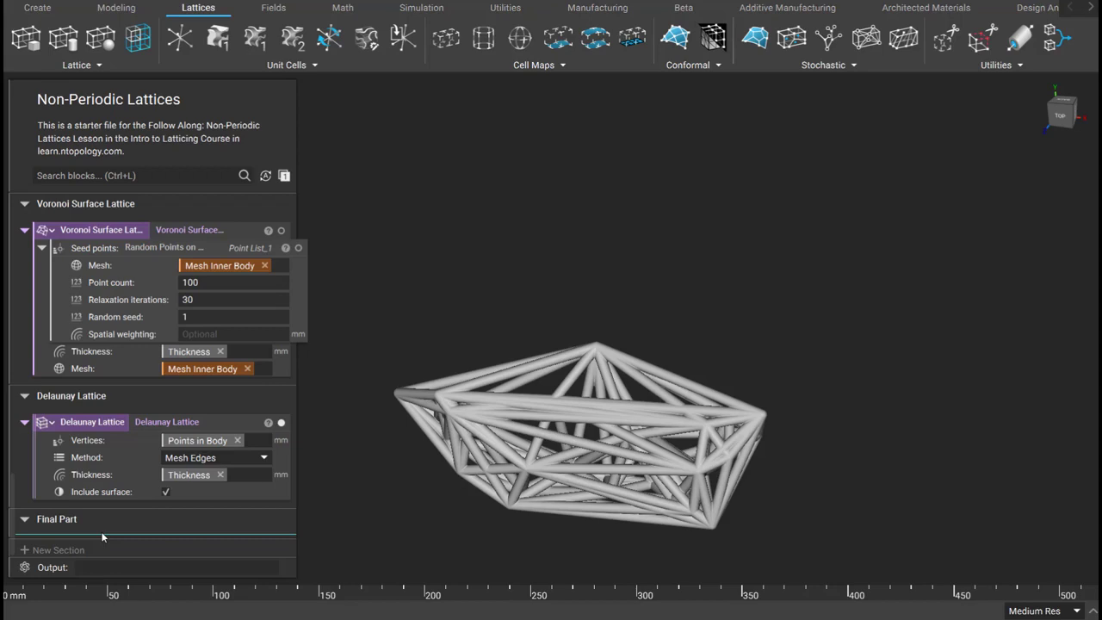
left_click(124, 8)
left_click(647, 65)
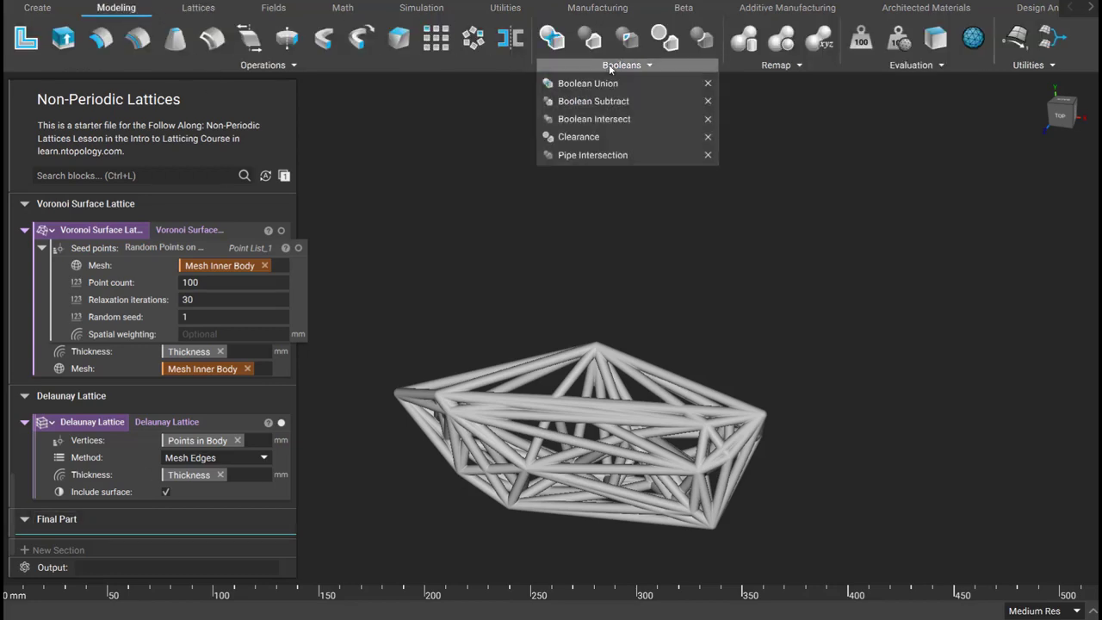
left_click(627, 120)
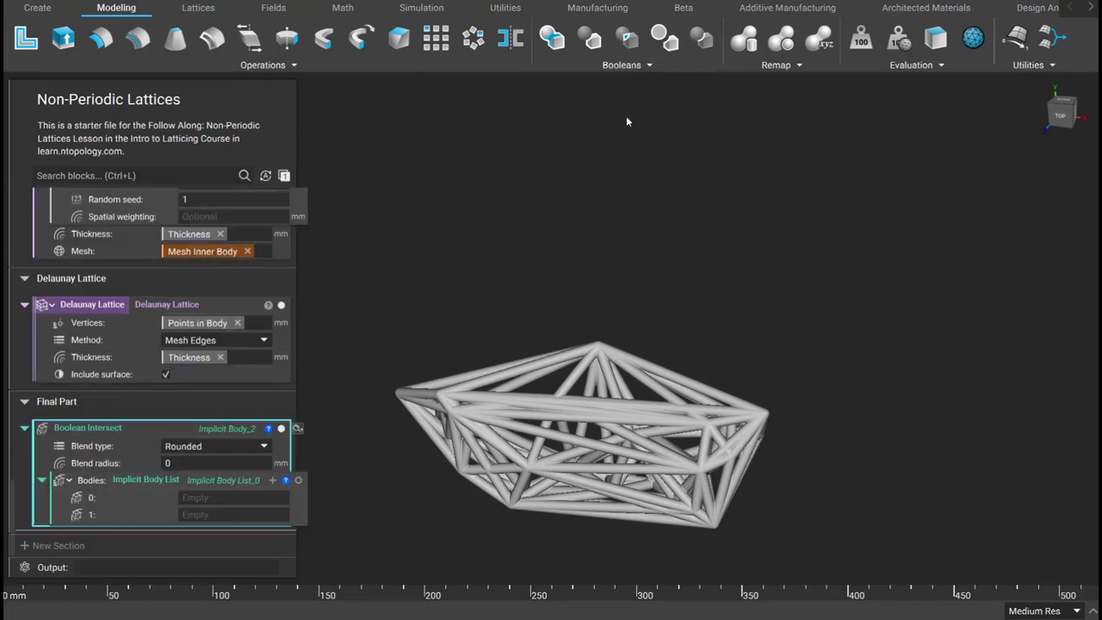
left_click_drag(107, 305, 217, 496)
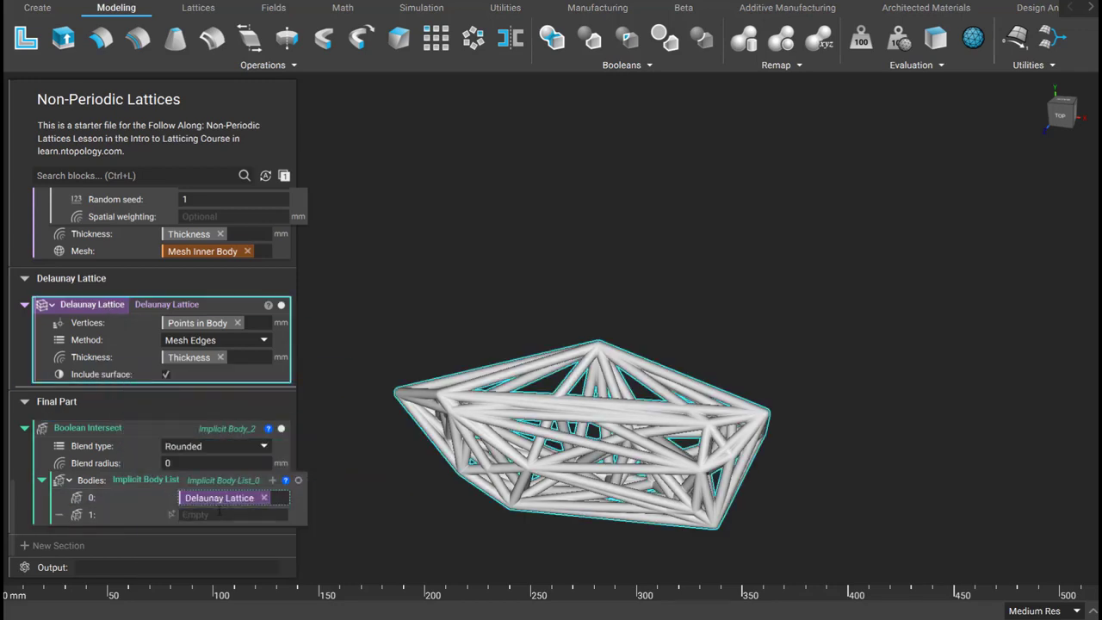
left_click(218, 514)
left_click(215, 544)
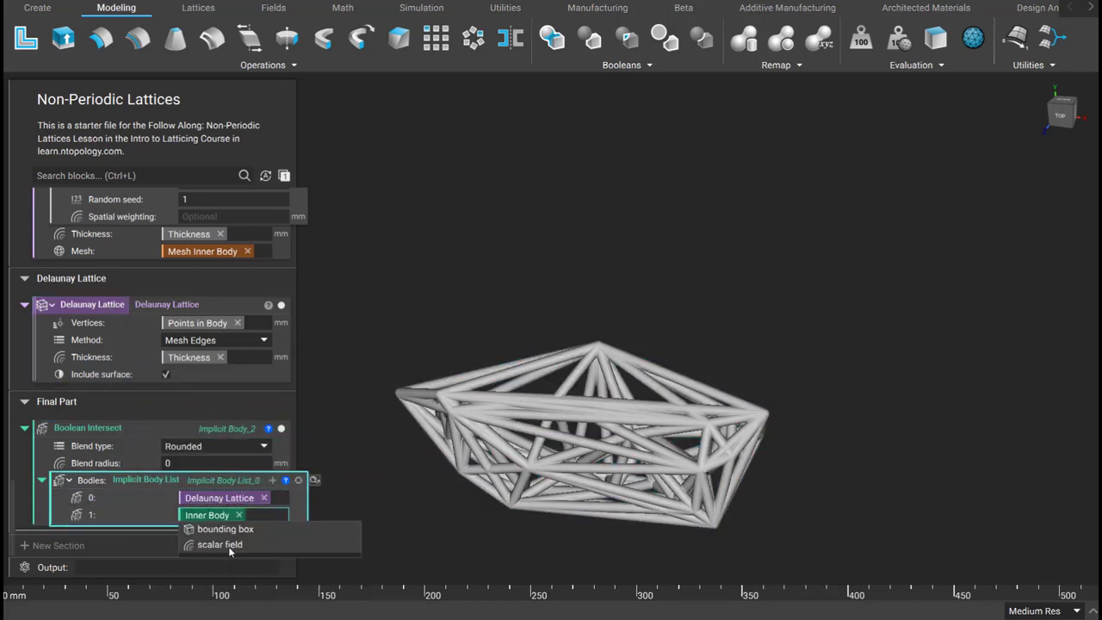
left_click(318, 403)
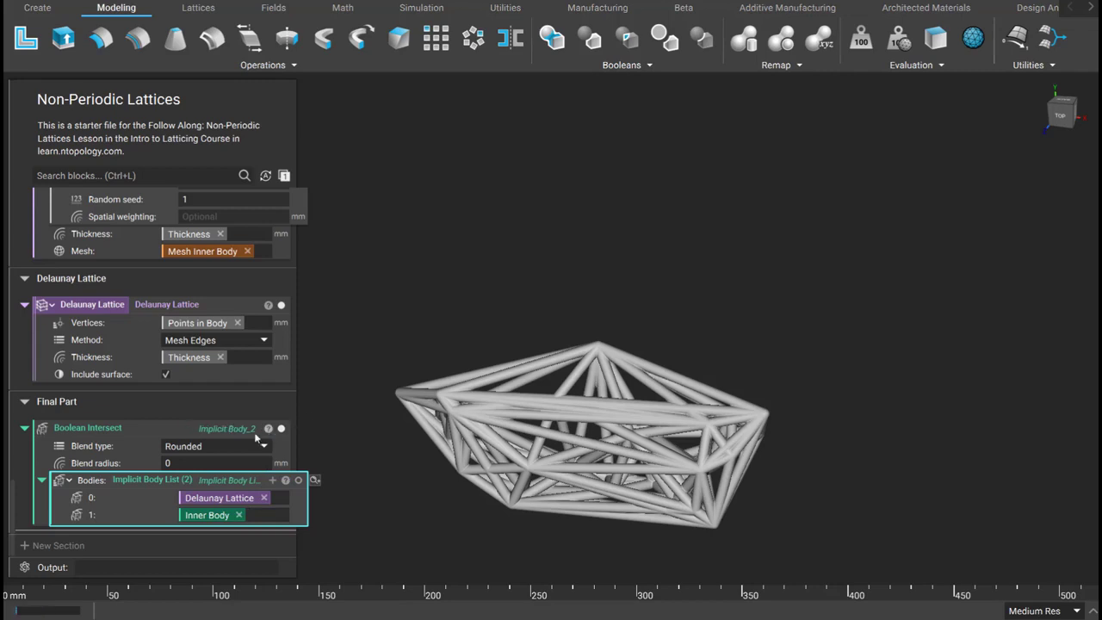
left_click(208, 429)
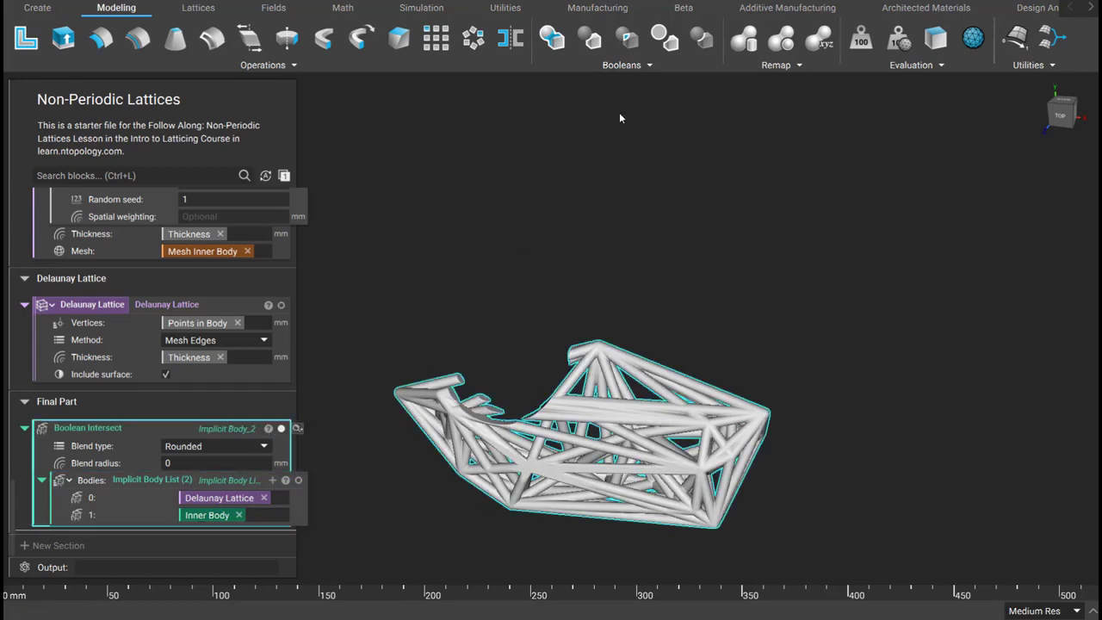
Step: Add a Boolean Union of the Boolean Intersect block and Outer Body with a blend radius of 5 mm
left_click(631, 67)
left_click(626, 82)
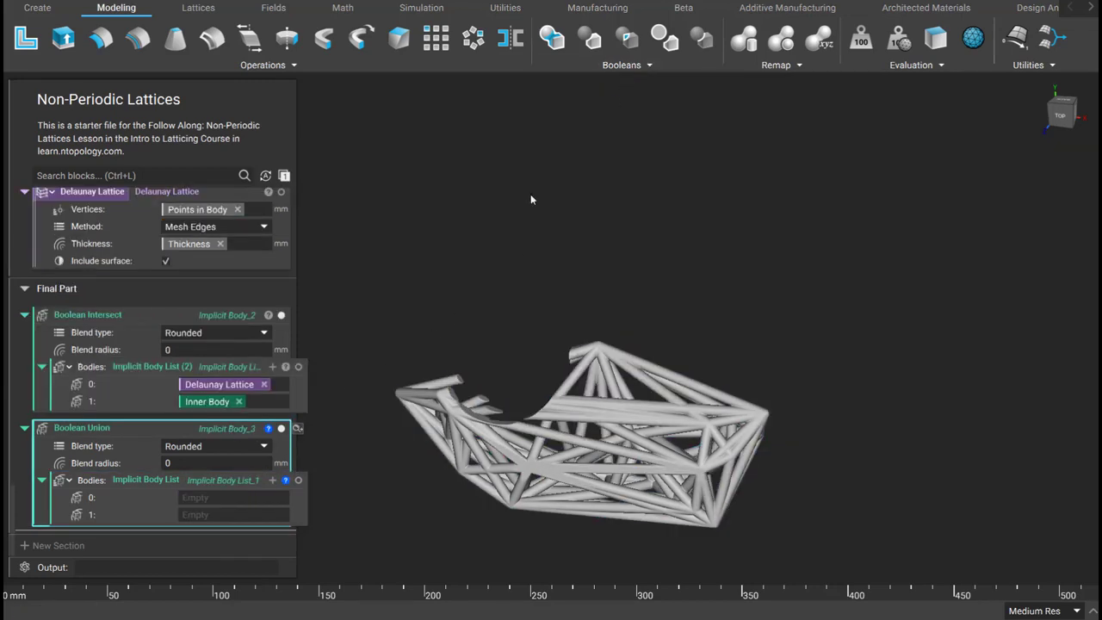
left_click_drag(109, 318, 227, 495)
left_click(231, 515)
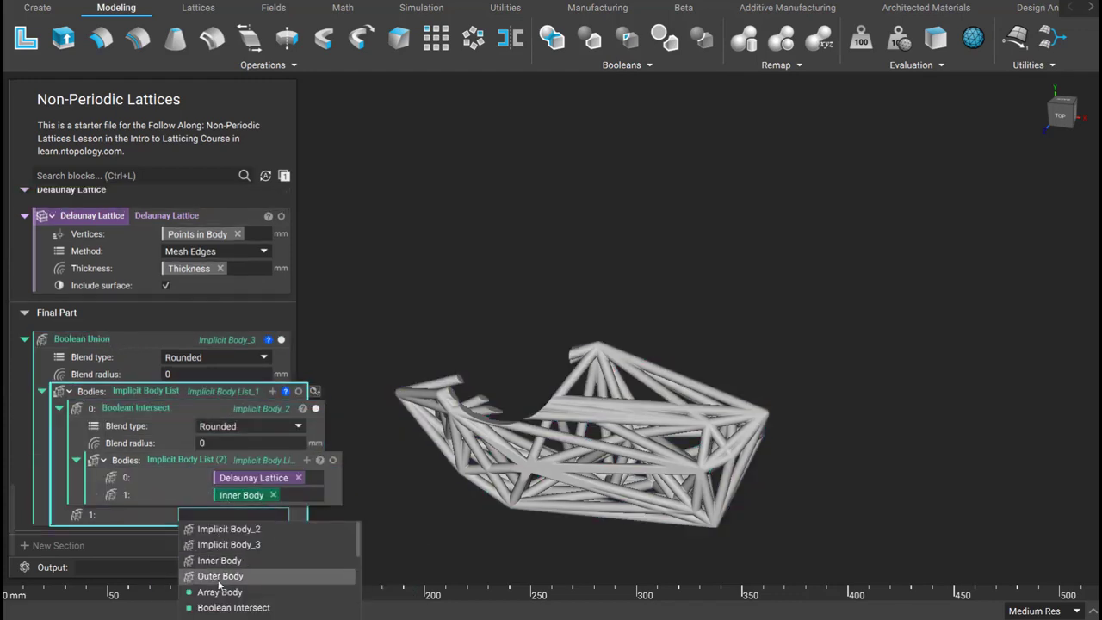
left_click(220, 576)
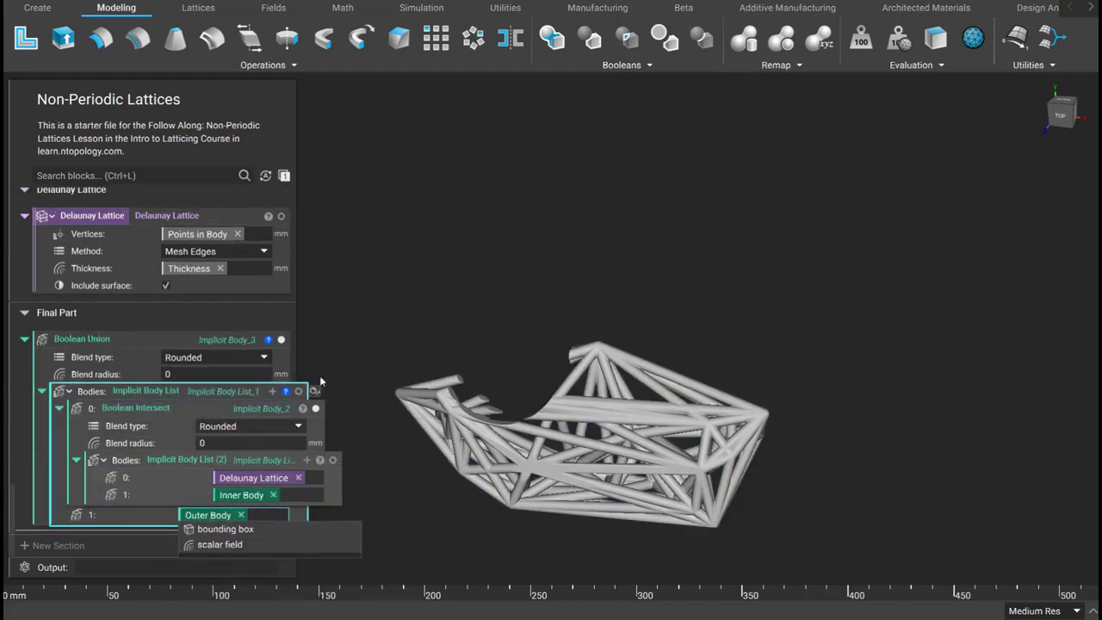
left_click(239, 376)
type("5")
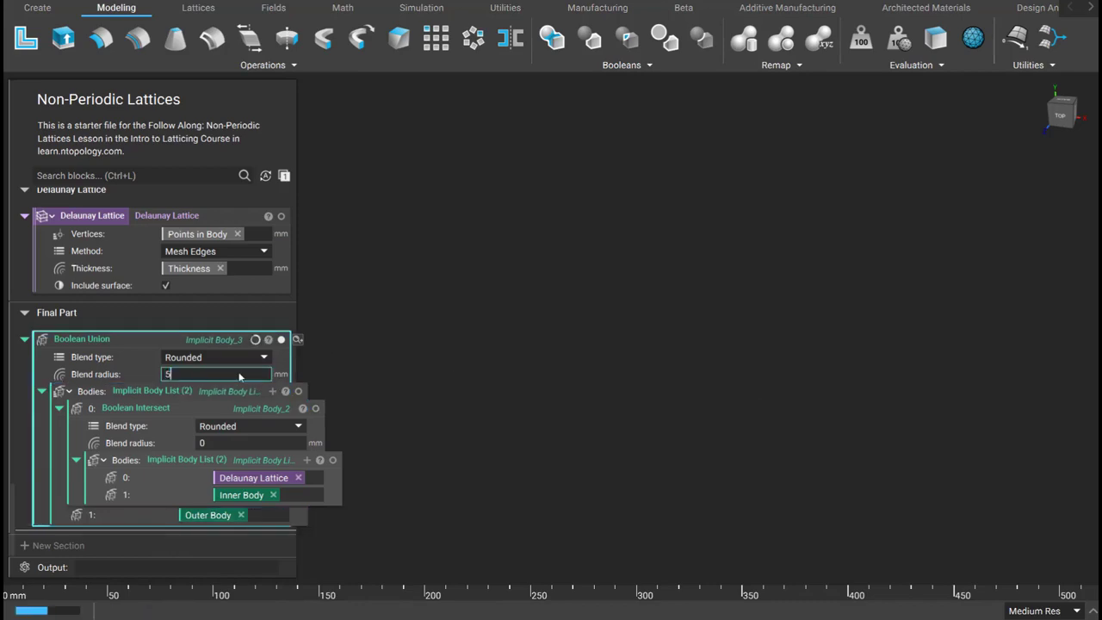
key("Return")
left_click(443, 263)
middle_click_drag(554, 331, 626, 315)
right_click_drag(623, 343, 529, 298)
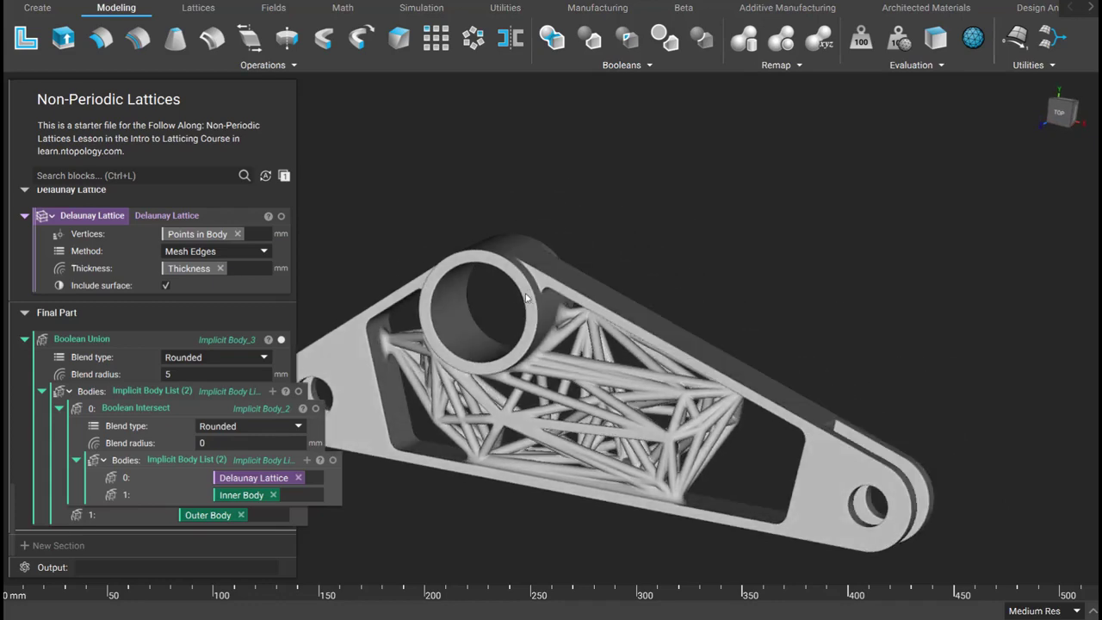
Step: Nest the union in a new Boolean Intersect block and add a second Boolean Union as its other body
left_click(605, 66)
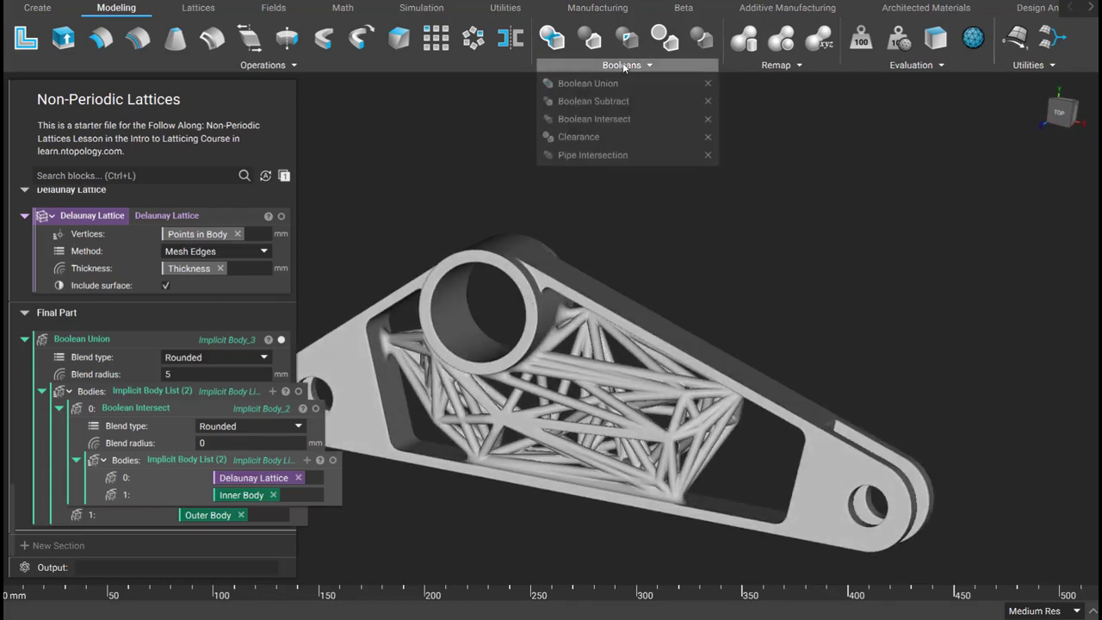
left_click(597, 121)
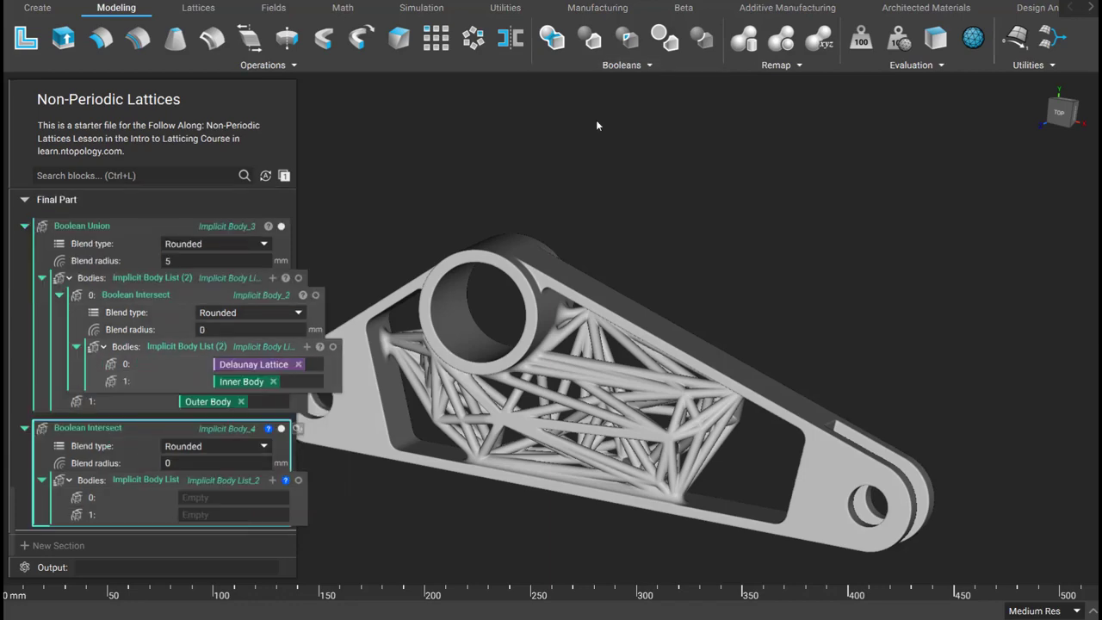
left_click_drag(108, 227, 198, 503)
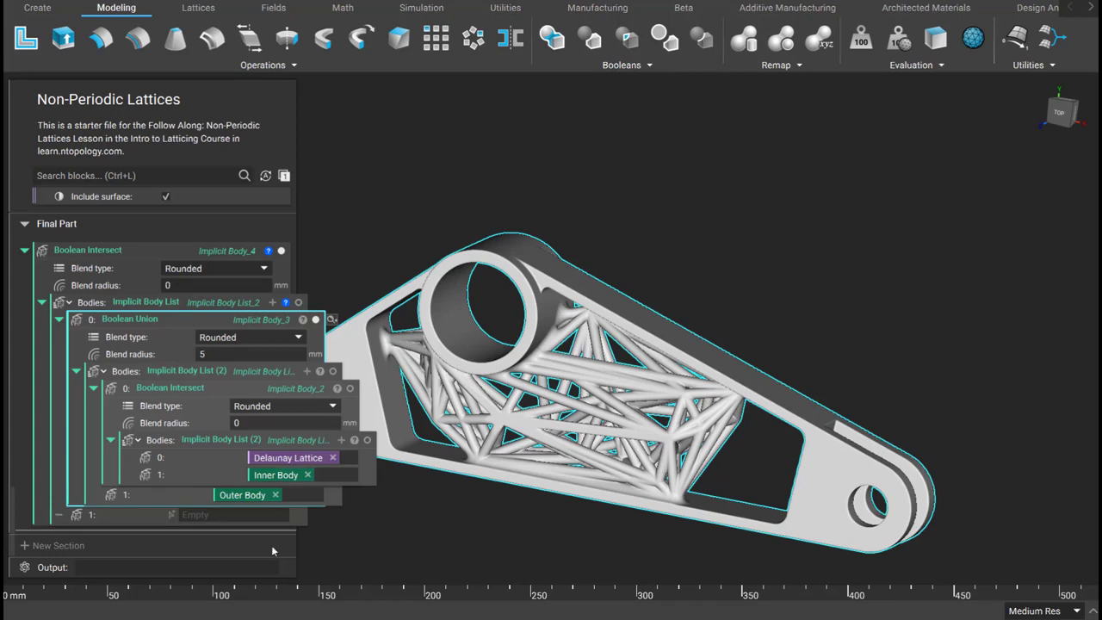
left_click(226, 516)
type("union")
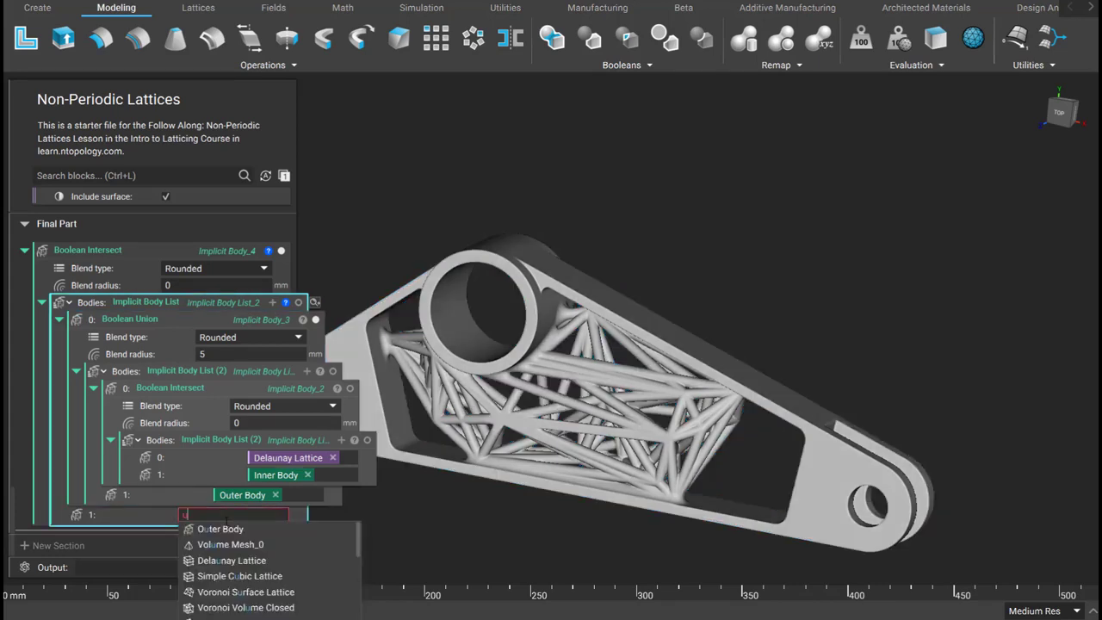
key("Return")
scroll(204, 409, "down", 2)
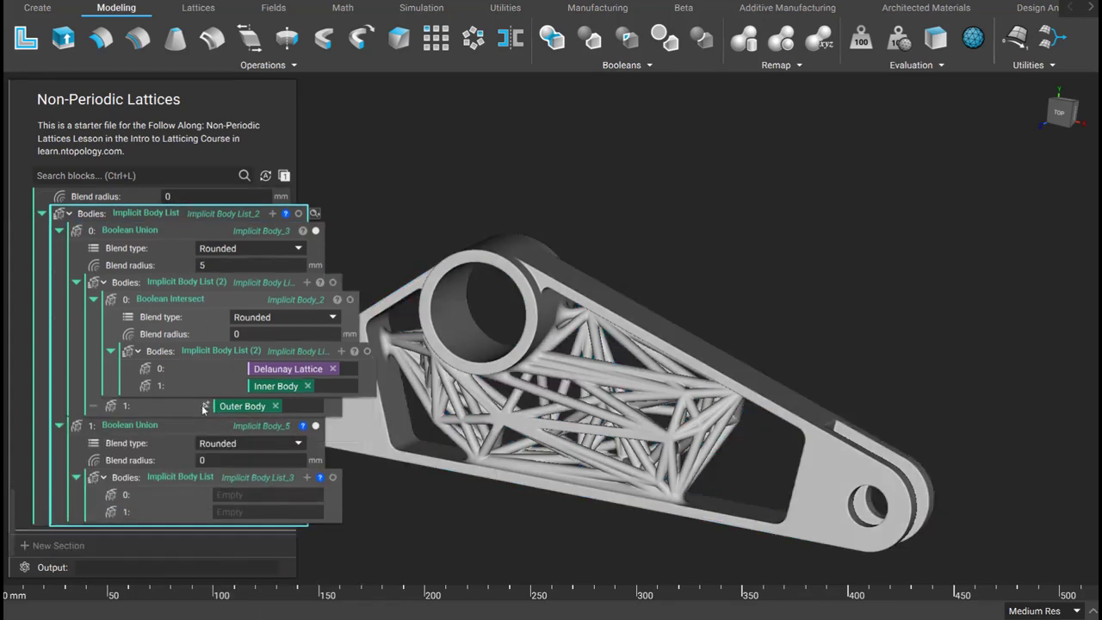
Step: Set Inner Body and Outer Body as the two bodies of the second Boolean Union
left_click(245, 496)
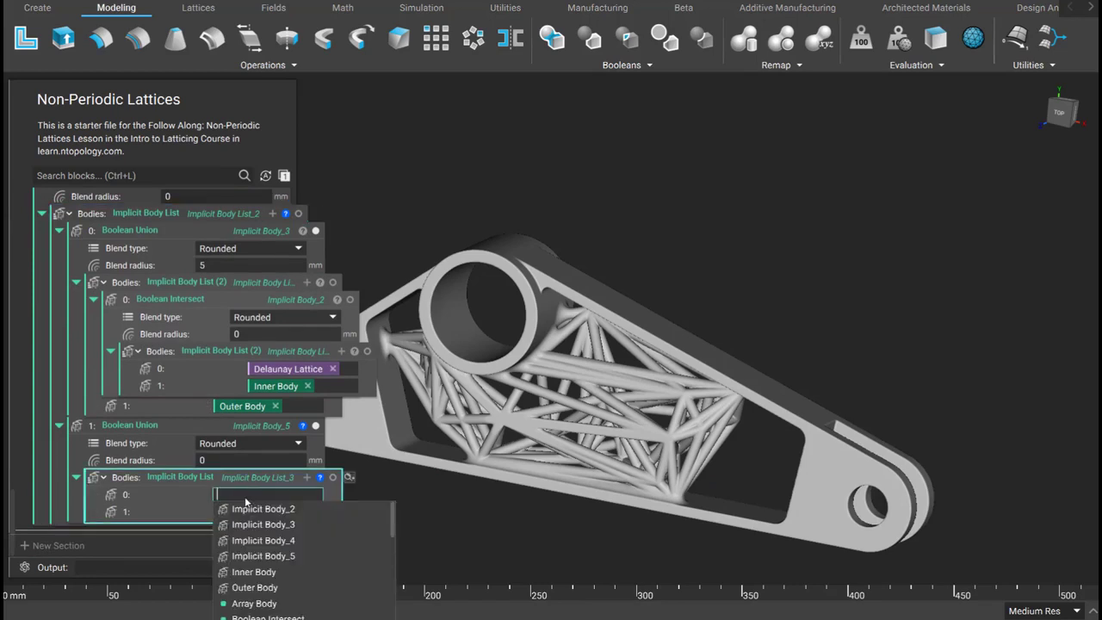
left_click(248, 563)
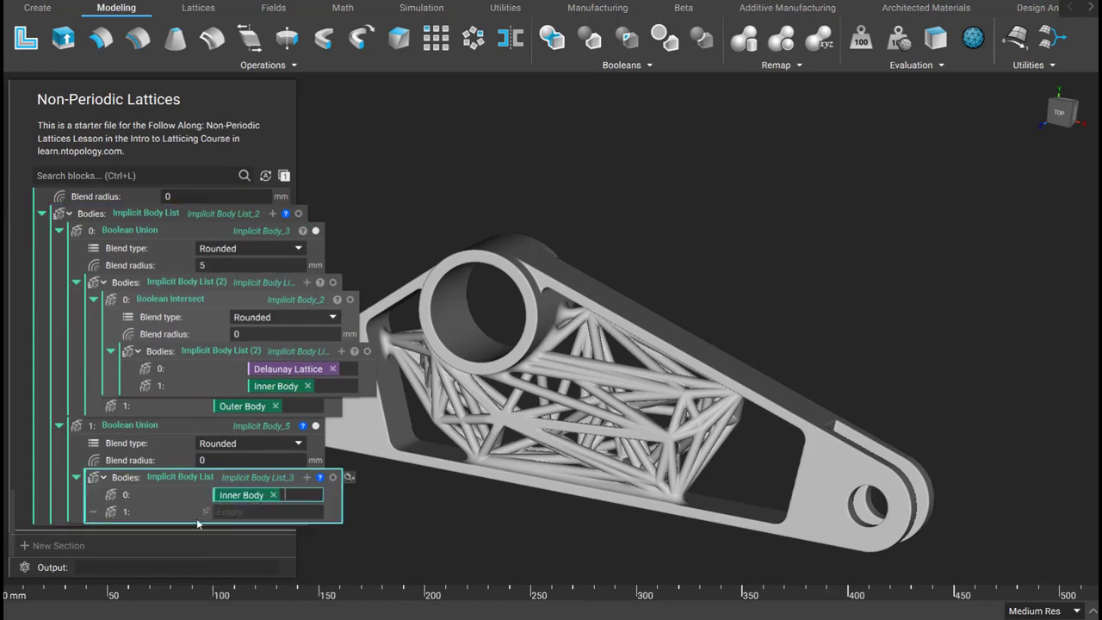
left_click(258, 512)
left_click(254, 604)
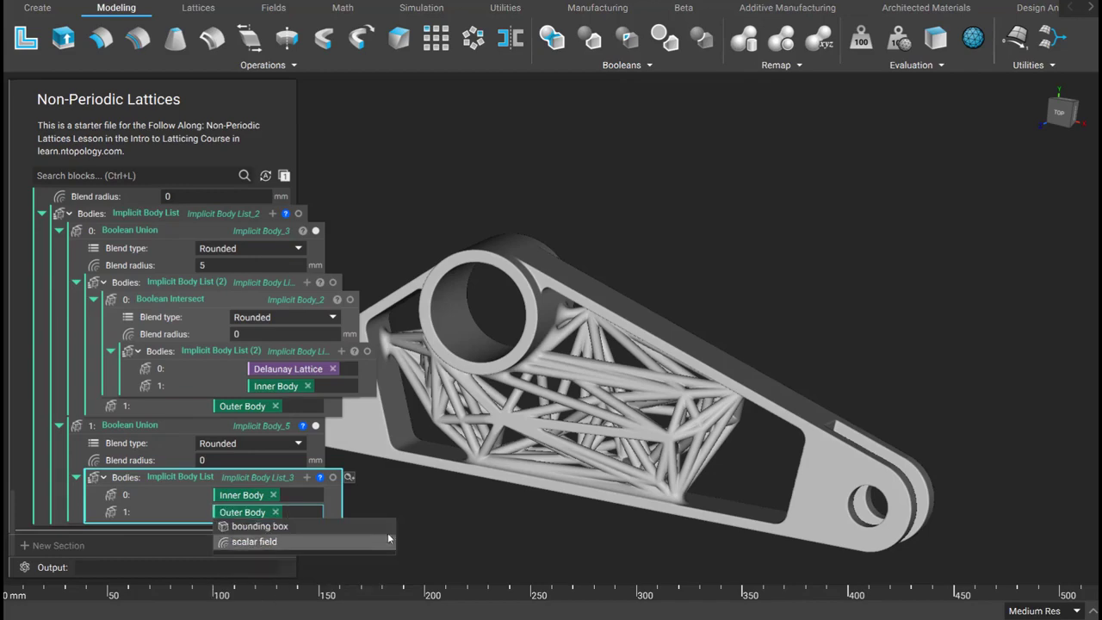
scroll(210, 263, "up", 1)
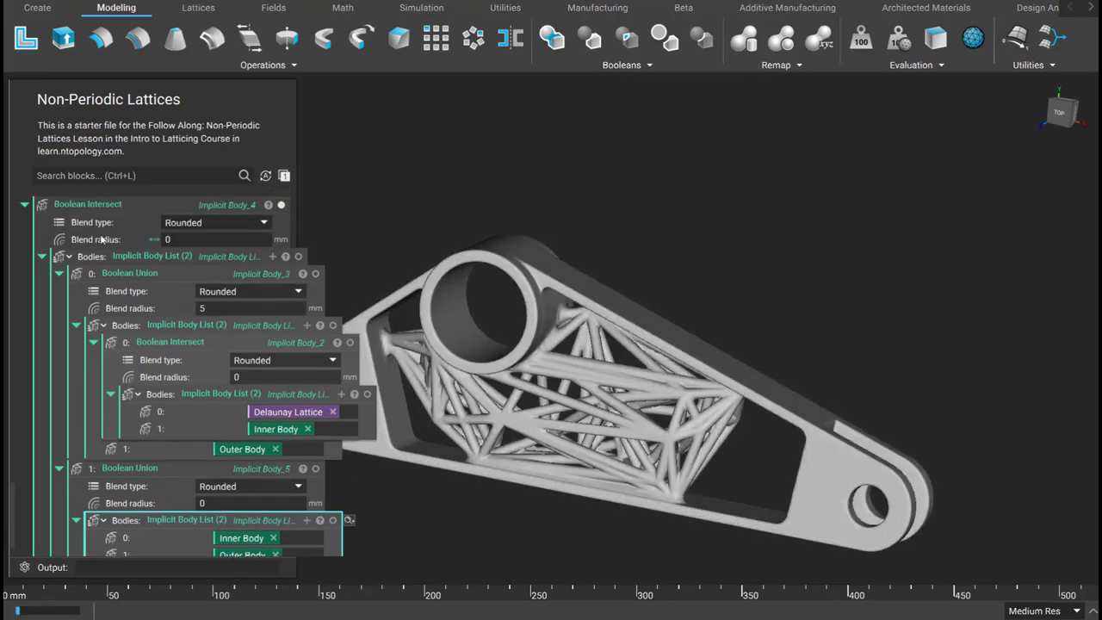
Step: Make the outermost Boolean Intersect block a variable named Final Part and collapse its second Boolean Union
right_click(106, 205)
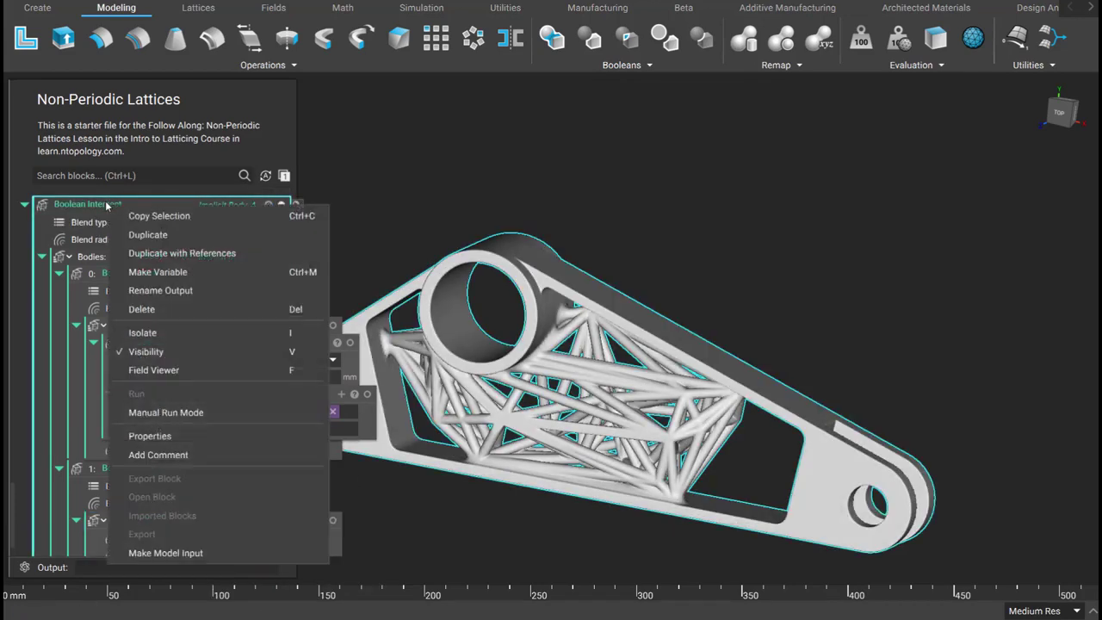
left_click(153, 272)
type("Final Part")
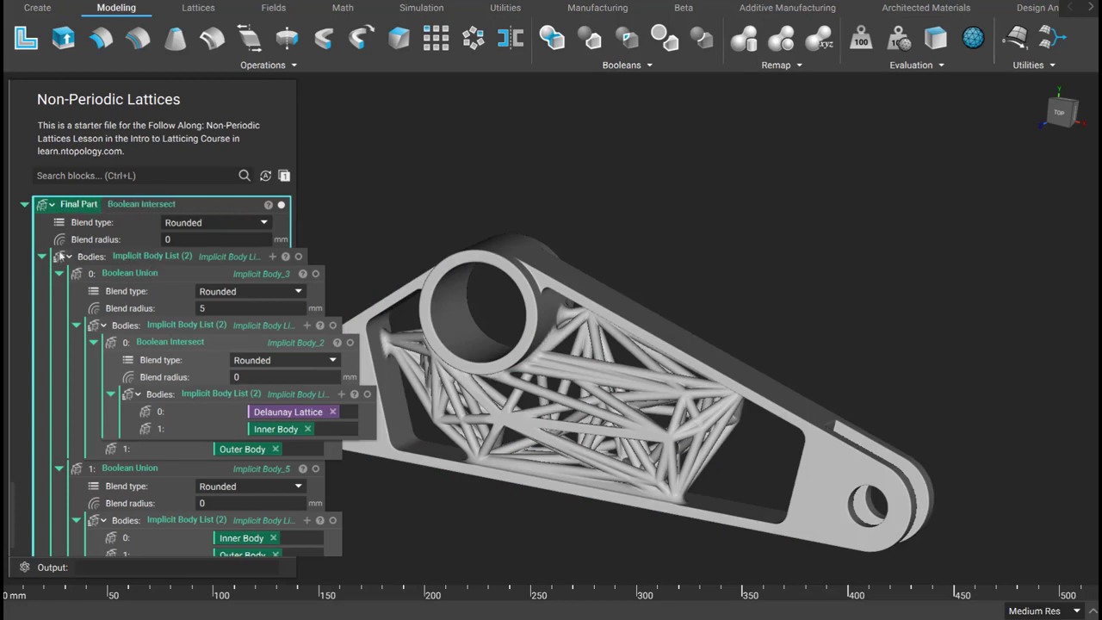
left_click(60, 469)
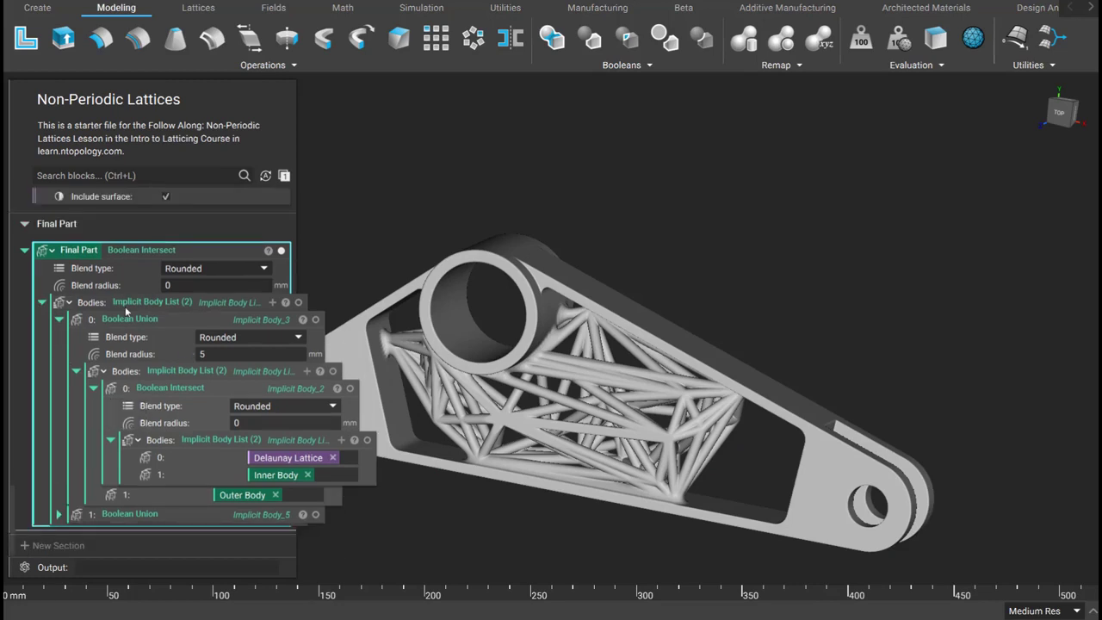
Step: Replace Delaunay Lattice with Voronoi Surface Lattice in the innermost Boolean Intersect of Final Part
scroll(159, 444, "up", 10)
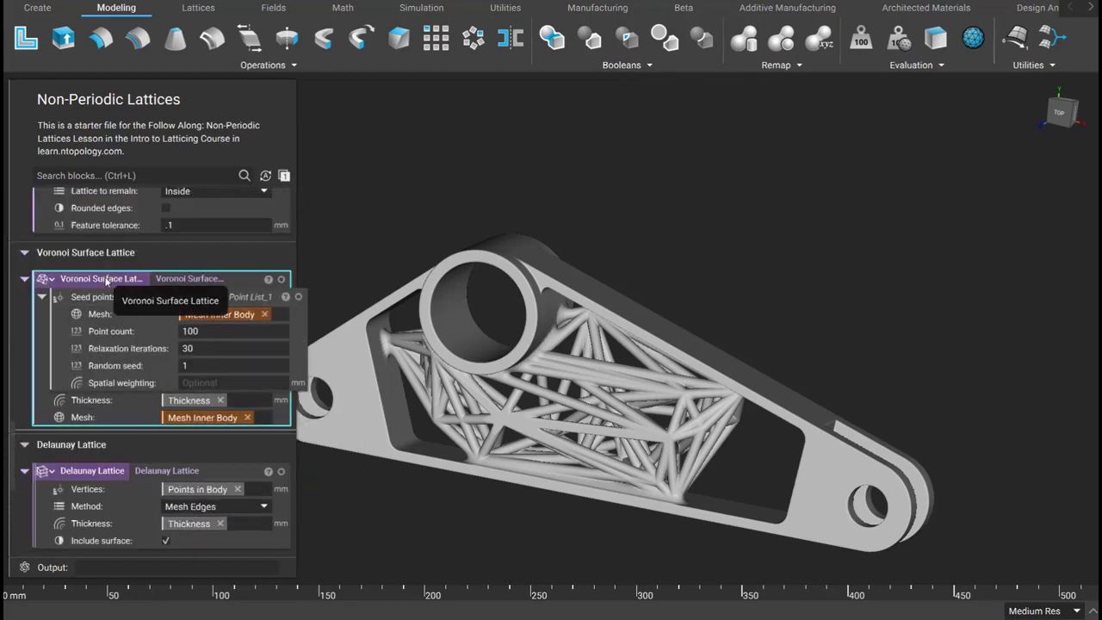
scroll(110, 278, "down", 8)
left_click_drag(105, 279, 292, 462)
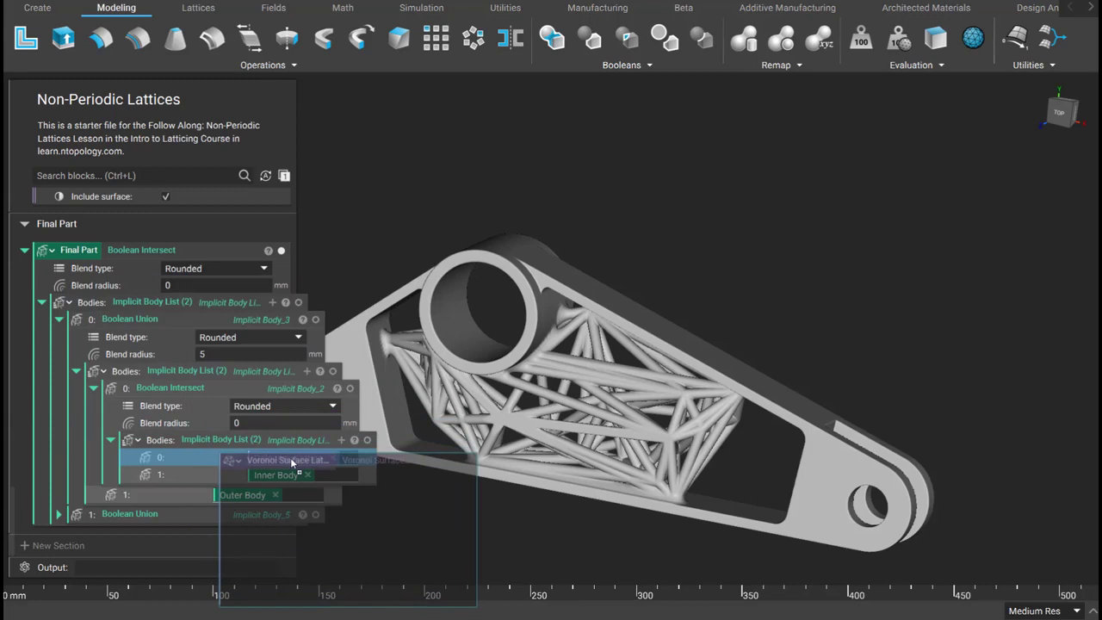
left_click_drag(292, 463, 290, 458)
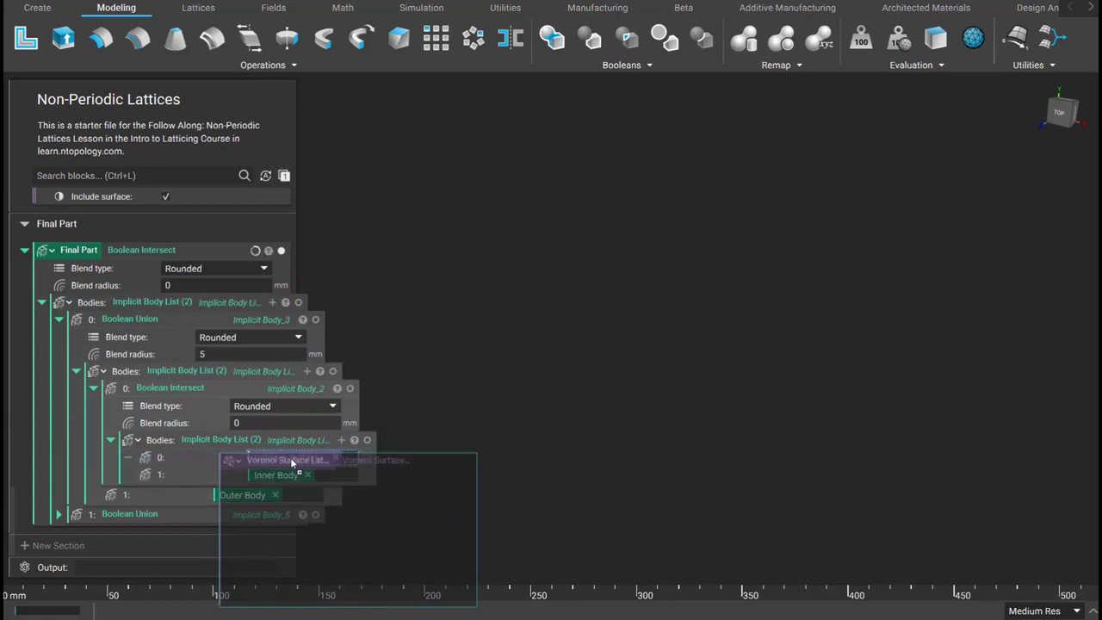
Step: Swap the lattice in Final Part's innermost Boolean Intersect for CB Noise Lattice
scroll(177, 258, "up", 10)
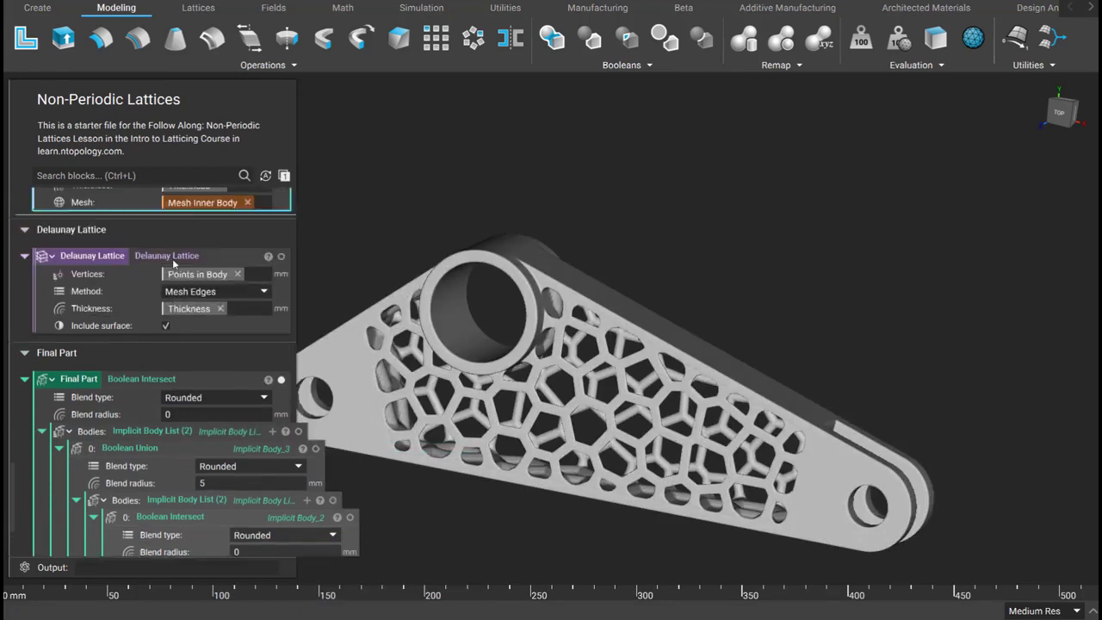
scroll(174, 264, "up", 2)
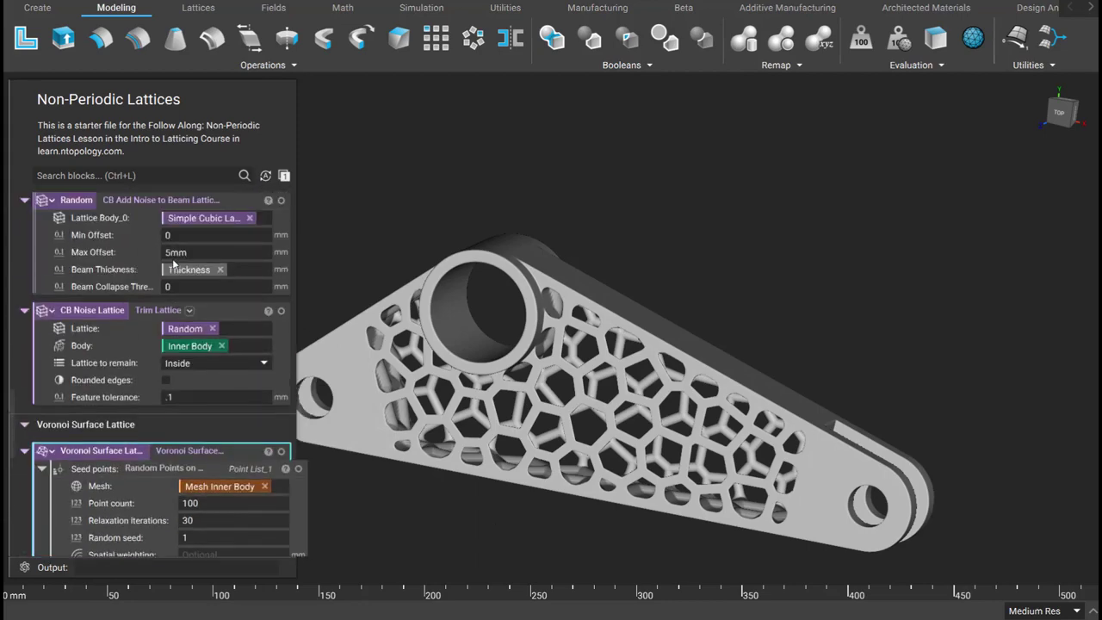
scroll(175, 266, "down", 1)
left_click_drag(174, 267, 289, 459)
scroll(254, 430, "up", 1)
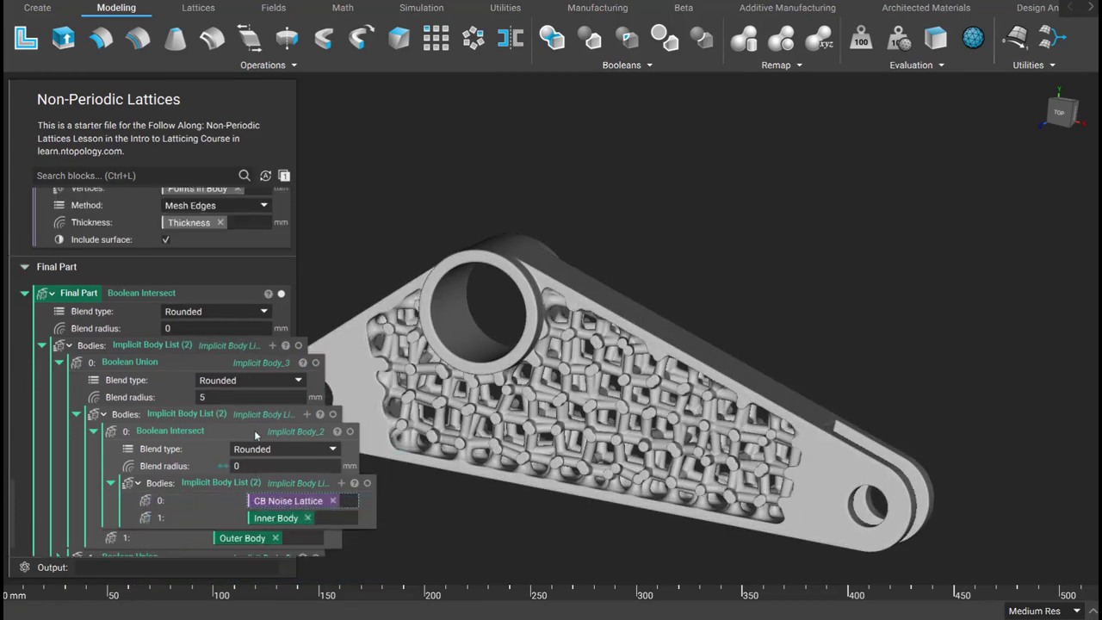
Step: Use Simple Cubic Lattice as the first body of Final Part's innermost Boolean Intersect
scroll(254, 430, "up", 12)
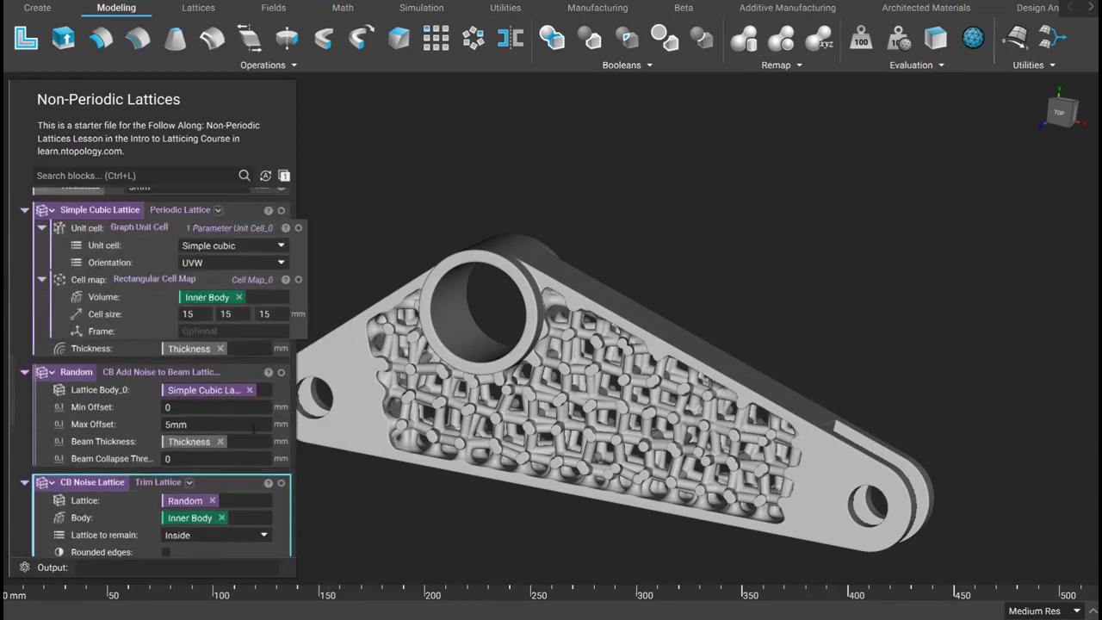
scroll(254, 429, "up", 3)
left_click_drag(134, 341, 258, 461)
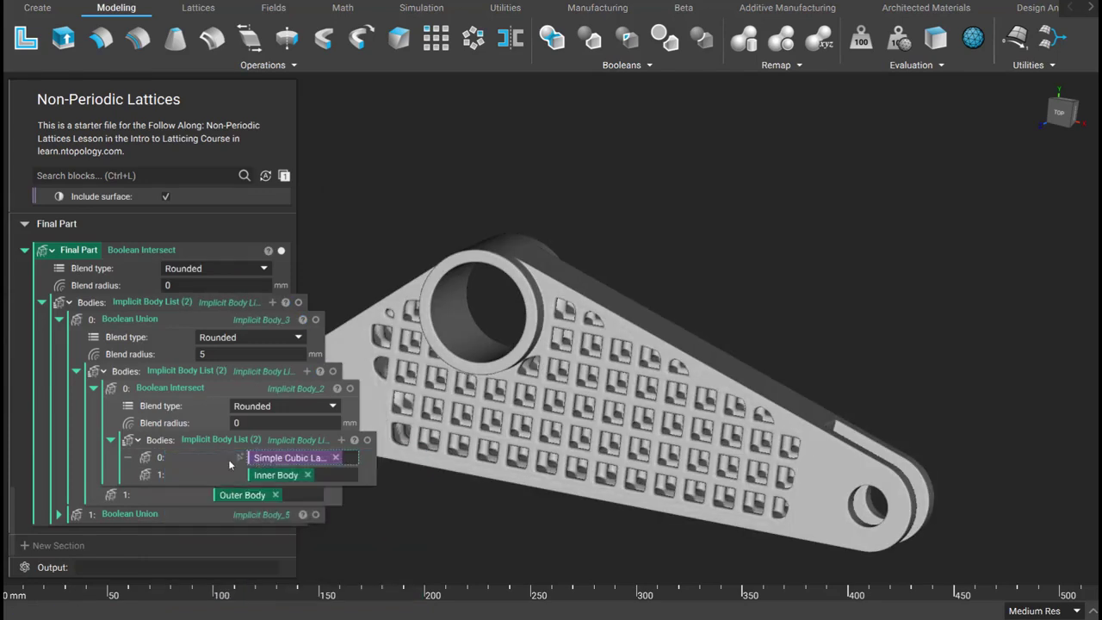
Step: Replace the simple cubic lattice in Final Part's innermost Boolean Intersect with the Voronoi volume lattice variable
scroll(229, 459, "up", 15)
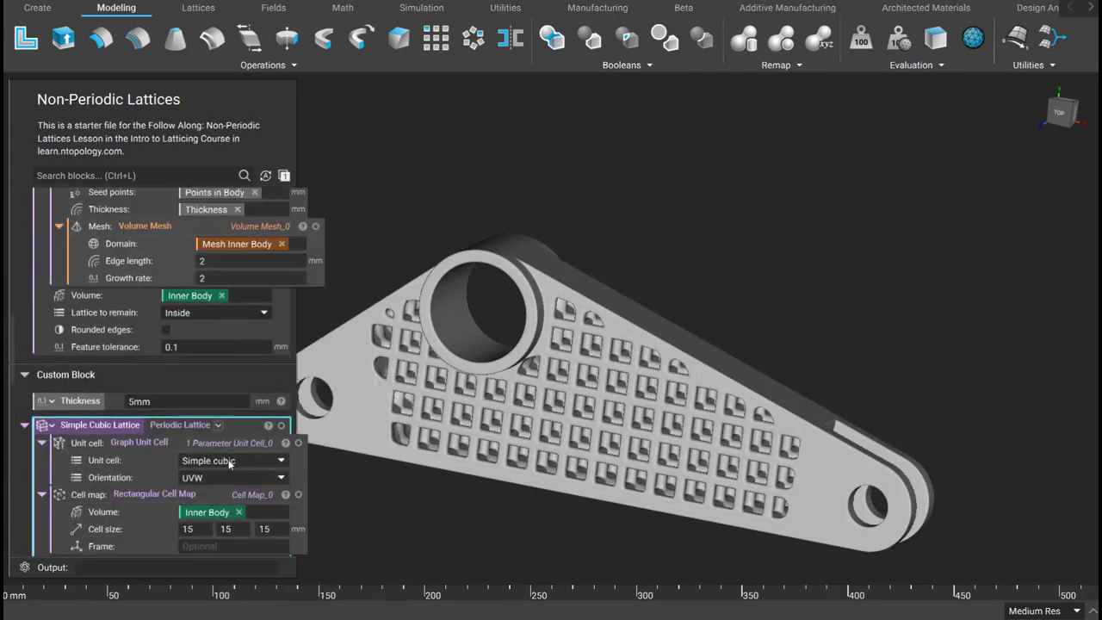
scroll(229, 460, "up", 6)
left_click_drag(130, 415, 277, 457)
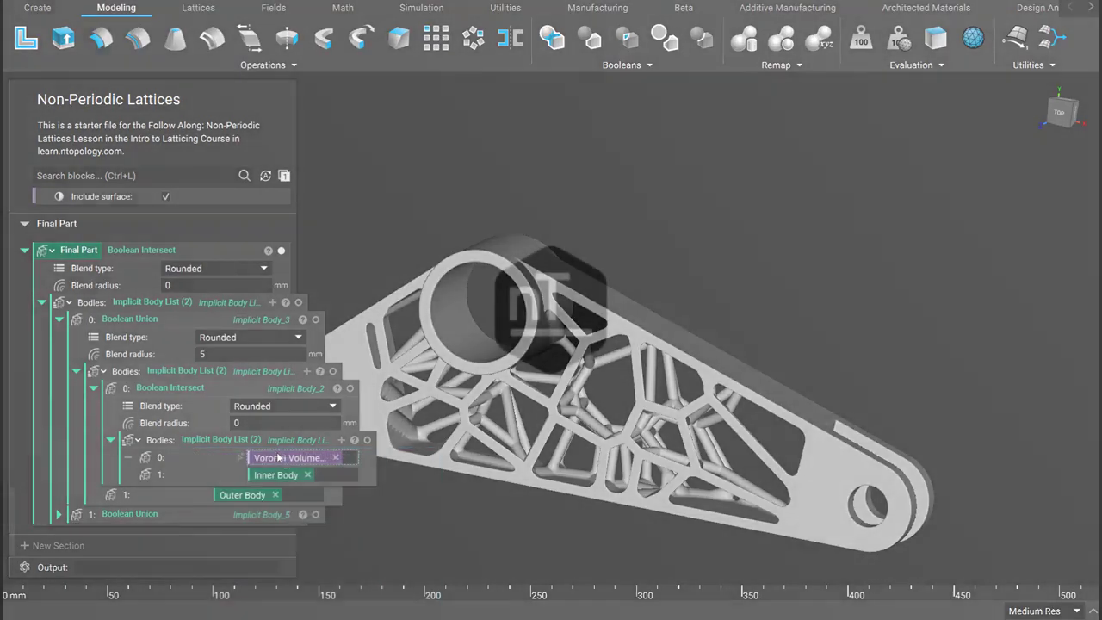